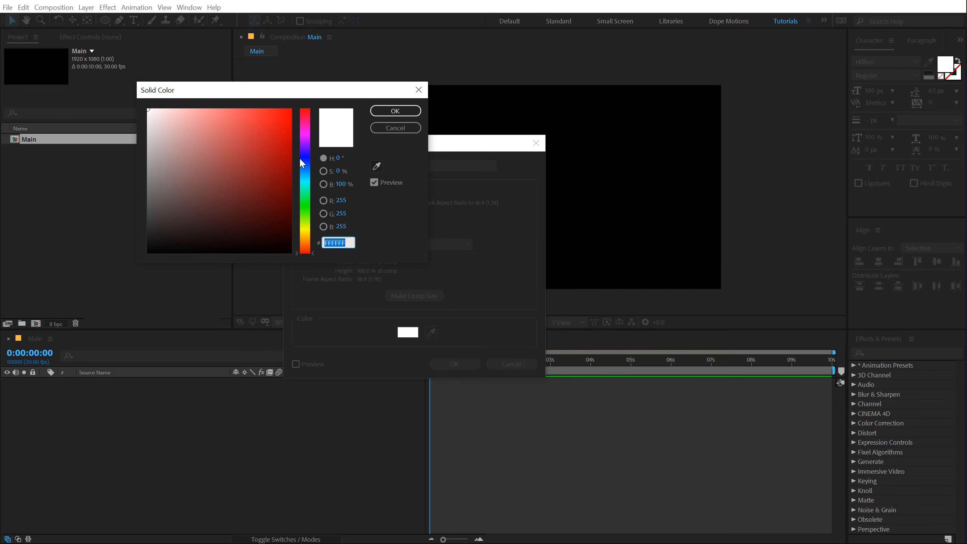
# Set the solid's color to dark blue 141C29 and create the BG background layer.
pyautogui.moveTo(217, 226); pyautogui.dragTo(220, 229)
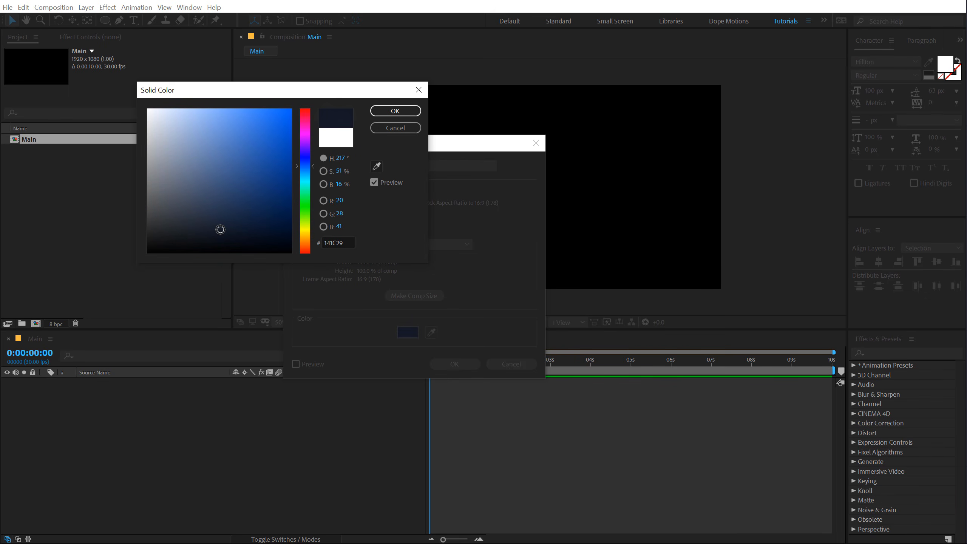
pyautogui.click(394, 114)
pyautogui.click(444, 363)
pyautogui.click(229, 396)
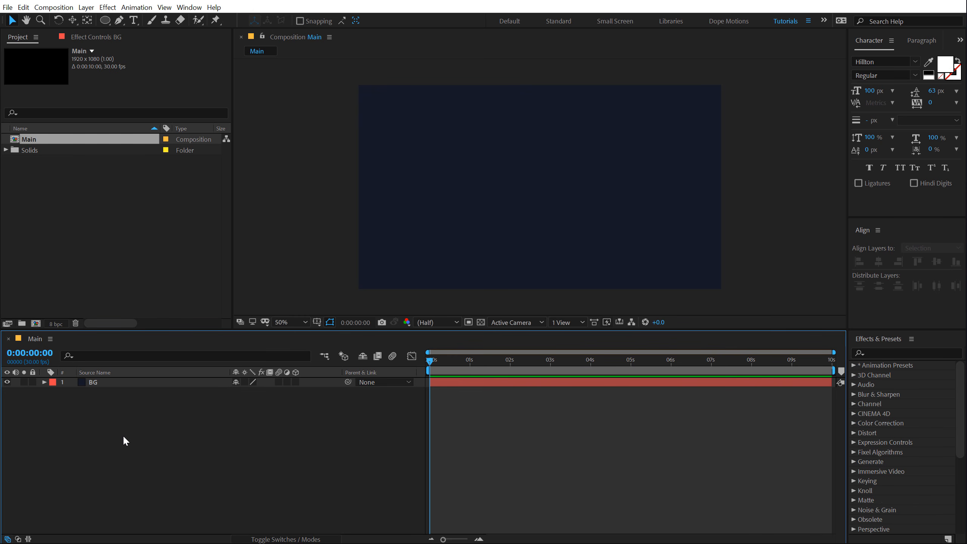
# Create another full-composition solid named 3D Stroke above the background.
pyautogui.hotkey('ctrl', 'y')
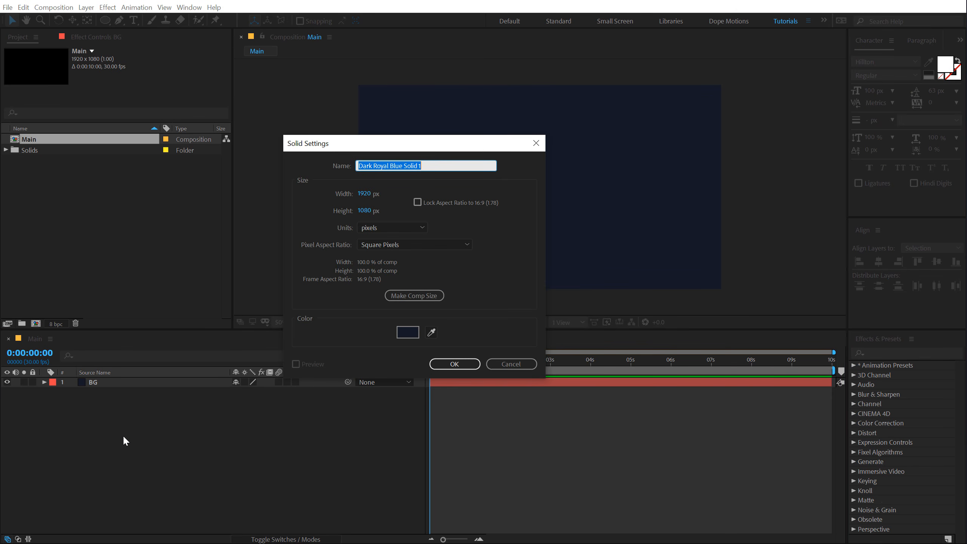
pyautogui.write('3D Stroke')
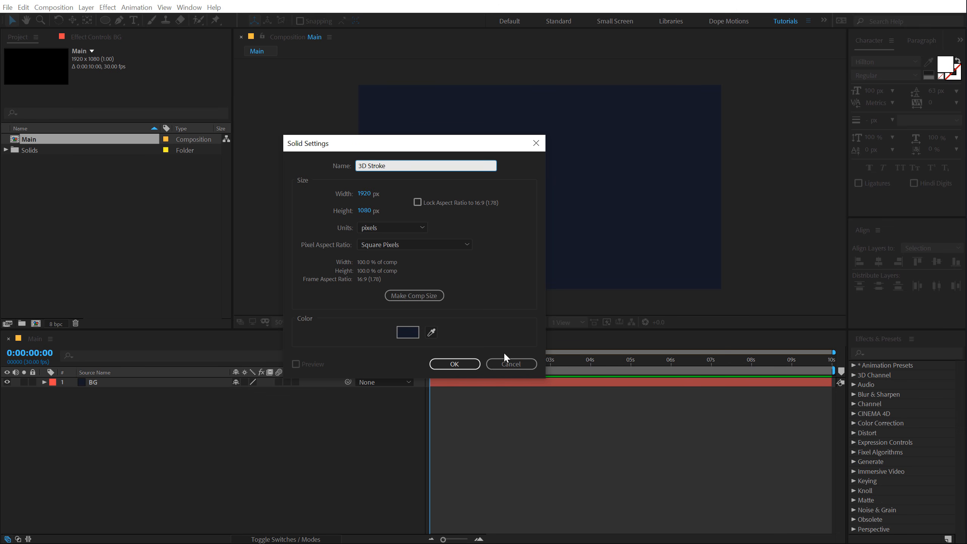
pyautogui.click(453, 364)
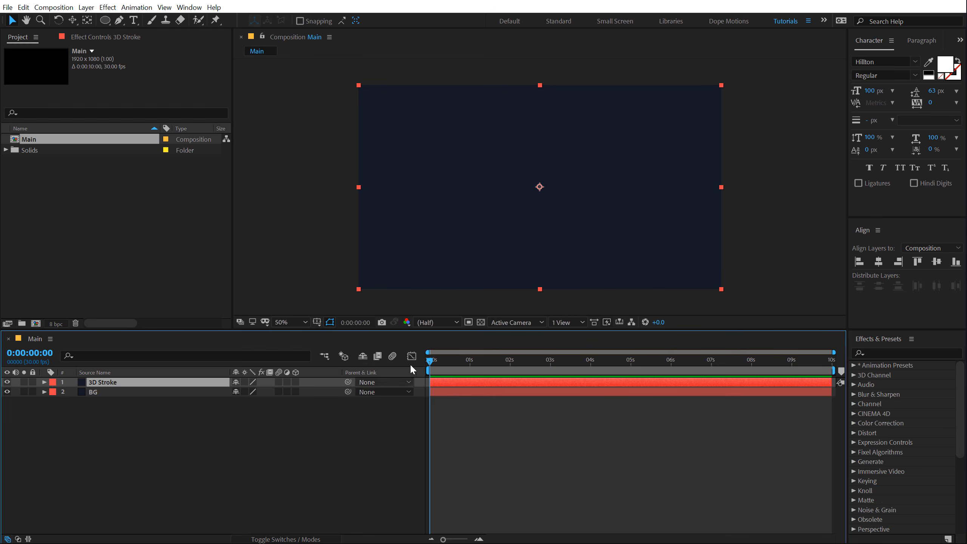
# Find the Trapcode 3D Stroke effect, apply it to the 3D Stroke layer, and enlarge the area showing its settings.
pyautogui.click(883, 350)
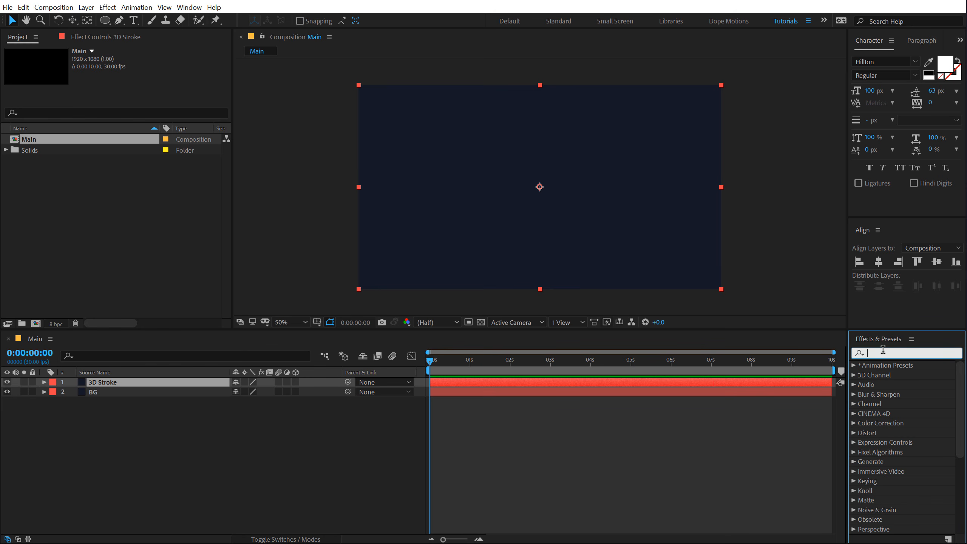
pyautogui.write('3d st')
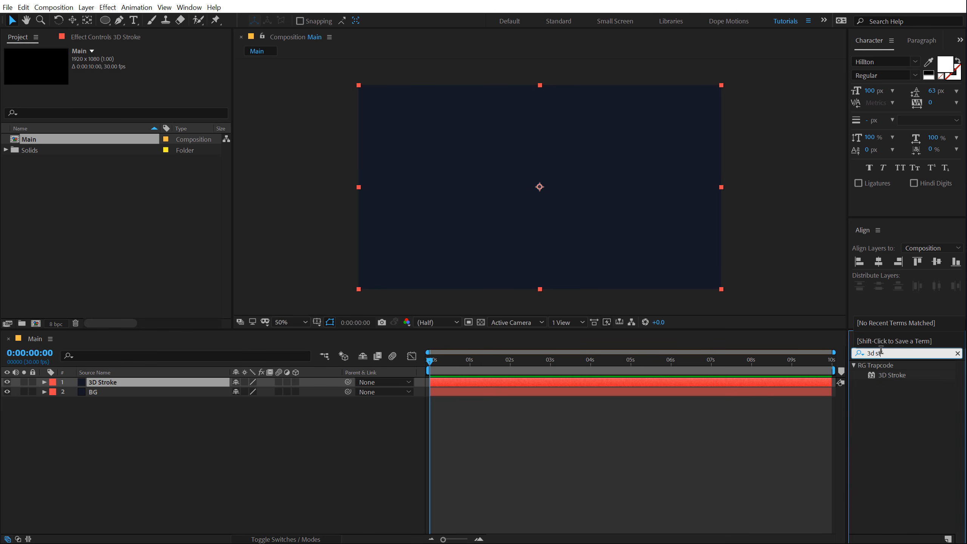
pyautogui.doubleClick(887, 374)
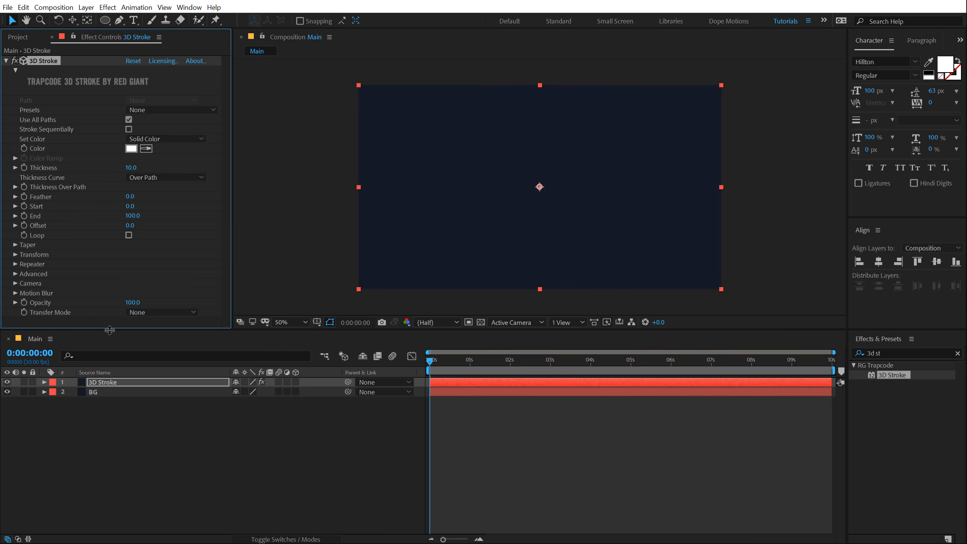
pyautogui.moveTo(113, 329); pyautogui.dragTo(116, 387)
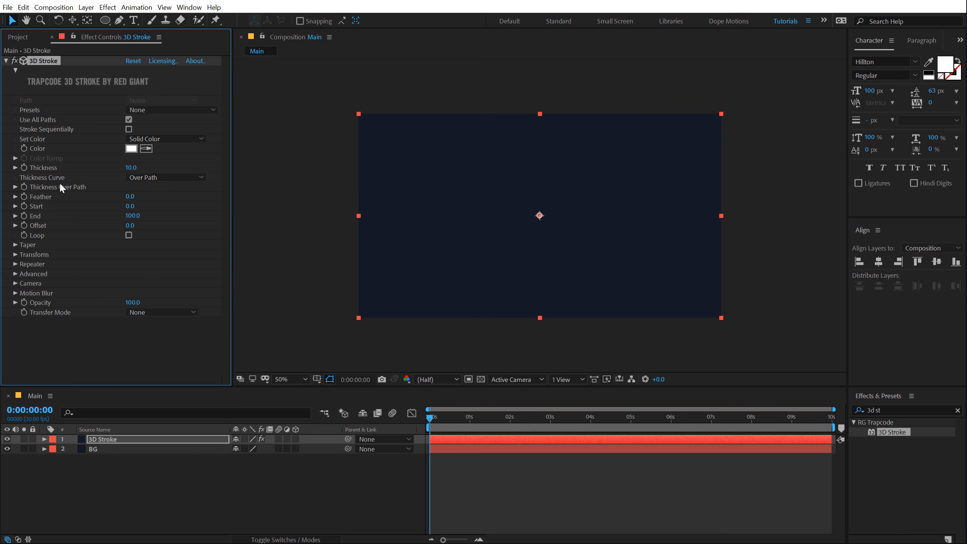
# Draw a circular mask around the composition's center on the 3D Stroke layer with the Ellipse tool.
pyautogui.click(100, 441)
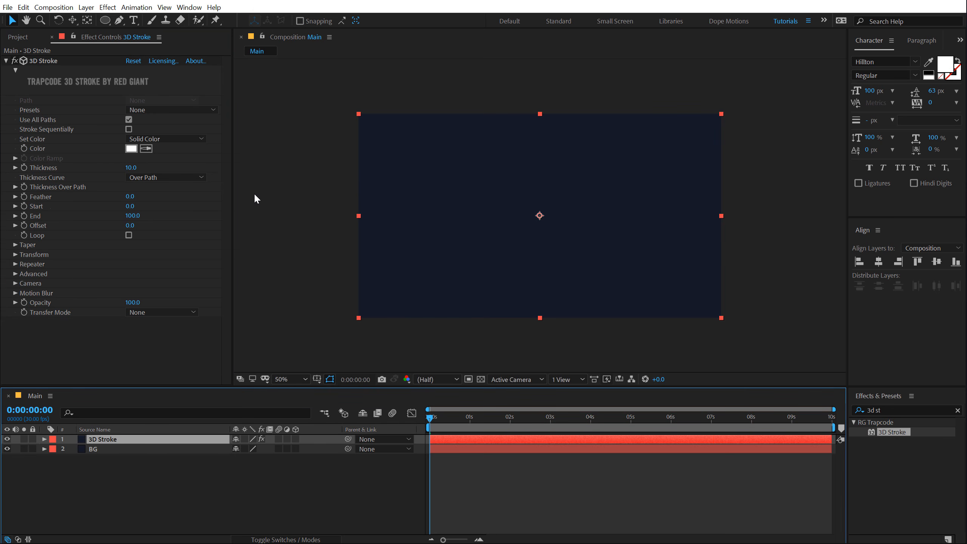
pyautogui.click(107, 21)
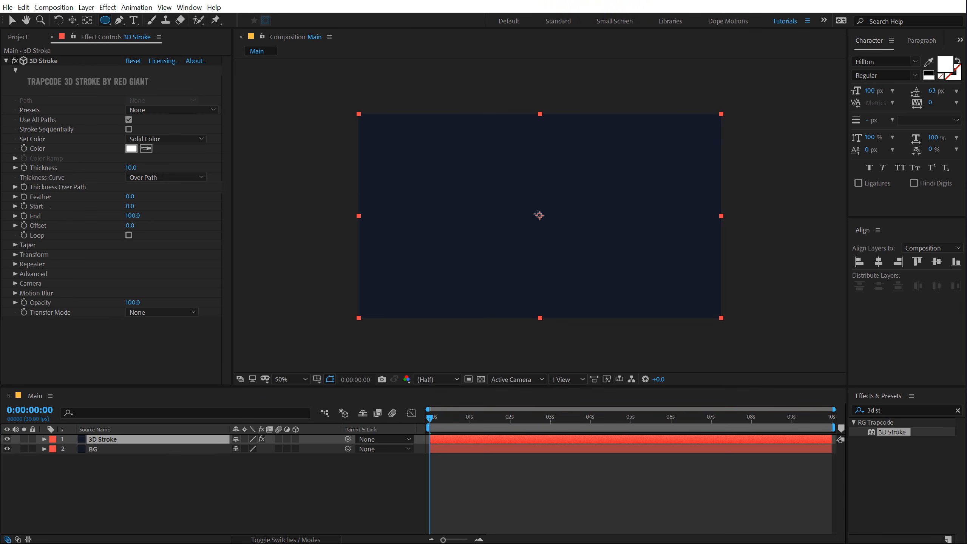
pyautogui.moveTo(539, 216); pyautogui.dragTo(587, 245)
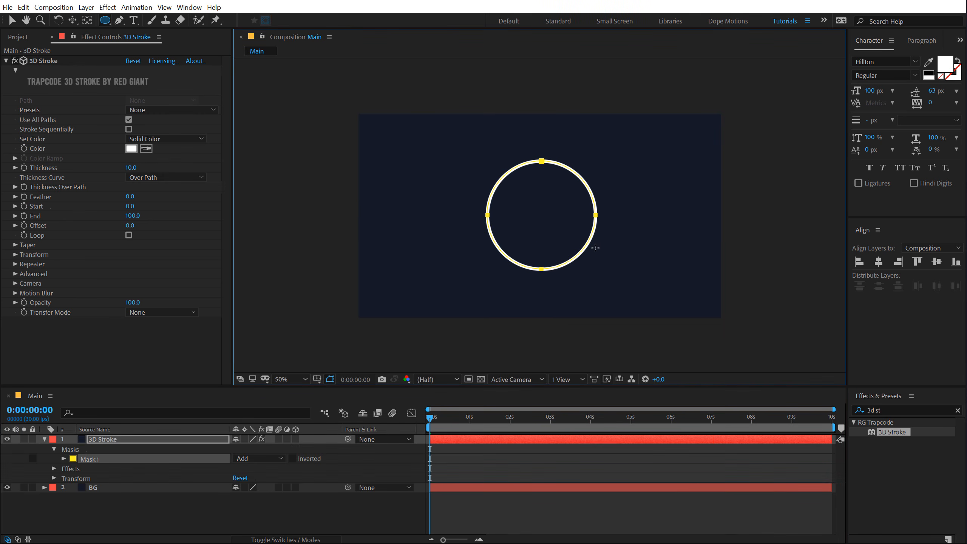
pyautogui.click(12, 20)
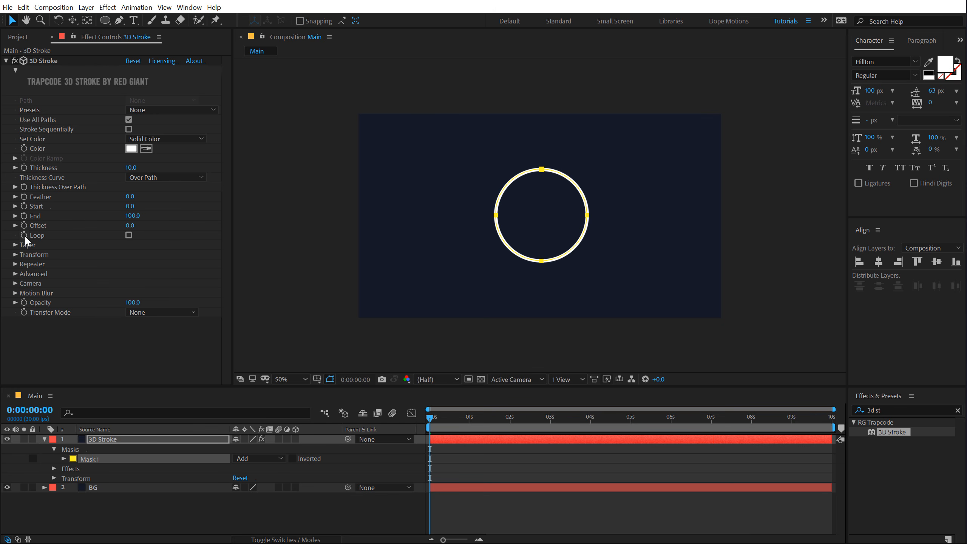
# Set the stroke's End to 0 and keyframe it at the first frame.
pyautogui.click(133, 216)
pyautogui.write('2')
pyautogui.press('Return')
pyautogui.moveTo(82, 221)
pyautogui.mouseDown()
pyautogui.moveTo(200, 229)
pyautogui.moveTo(109, 233)
pyautogui.moveTo(153, 240)
pyautogui.moveTo(137, 244)
pyautogui.moveTo(114, 238)
pyautogui.moveTo(114, 216)
pyautogui.moveTo(89, 216)
pyautogui.mouseUp()
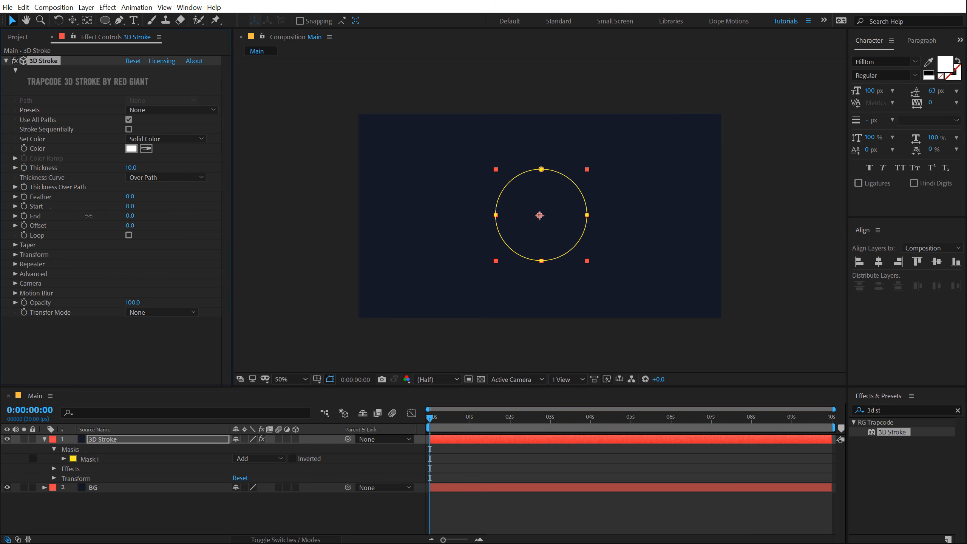
pyautogui.click(432, 420)
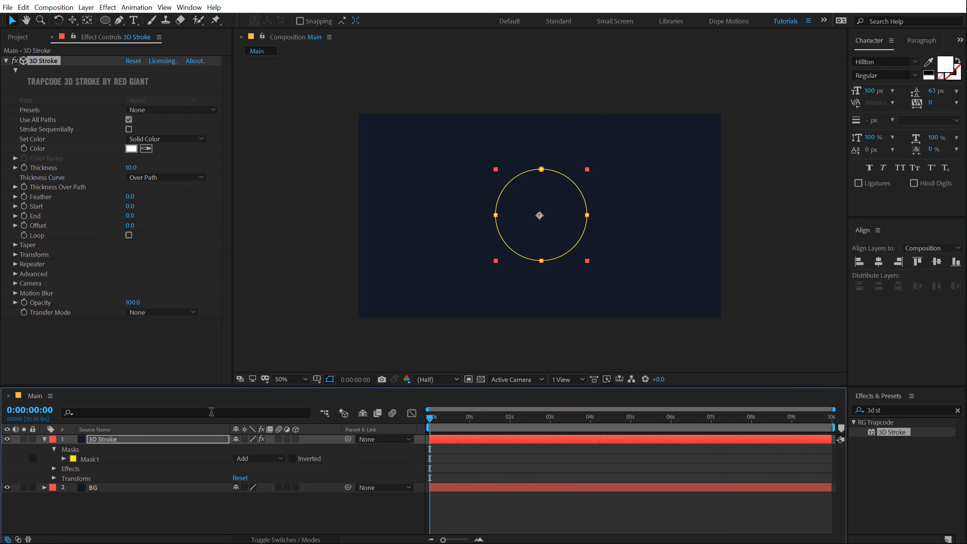
pyautogui.click(23, 216)
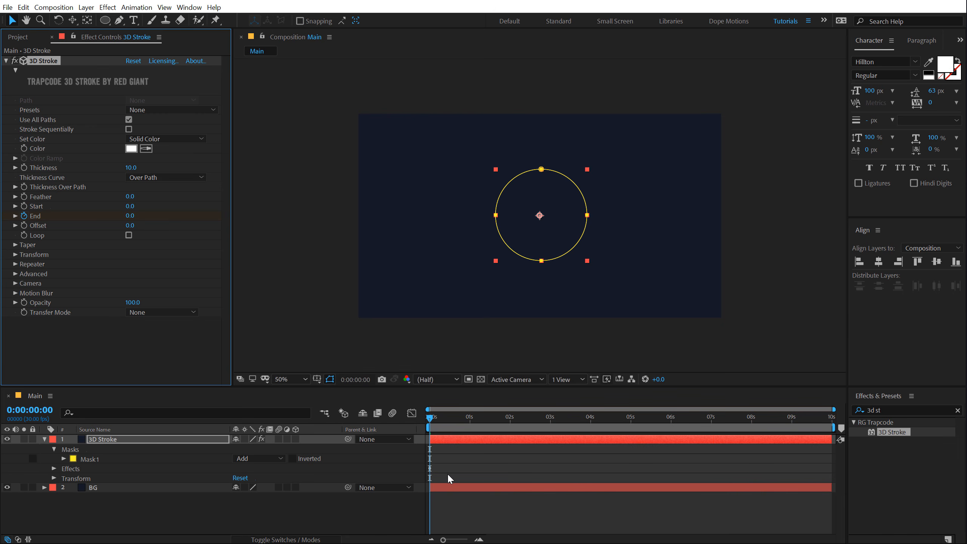
# Add a second End keyframe of 100 at frame 20.
pyautogui.click(479, 503)
pyautogui.scroll(4, 465, 469)
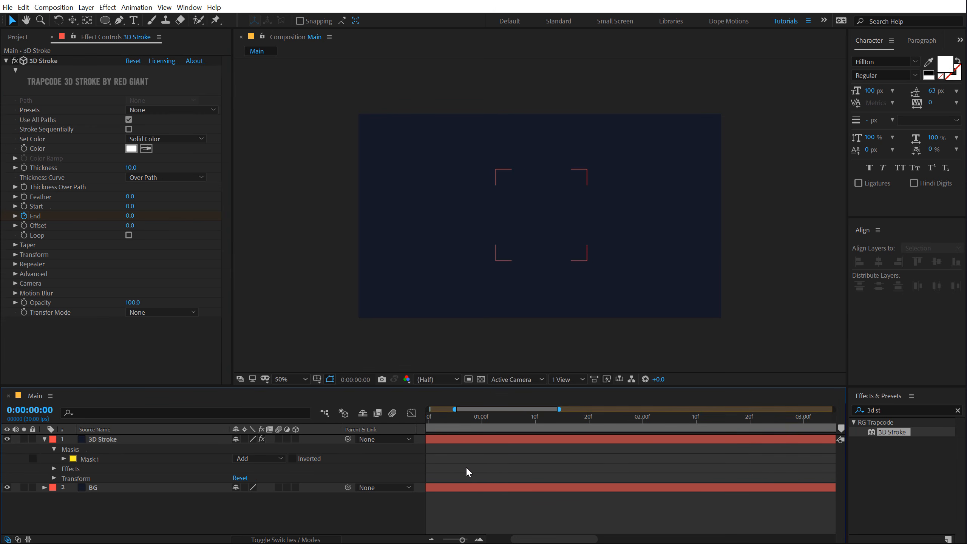
pyautogui.moveTo(533, 540); pyautogui.dragTo(472, 540)
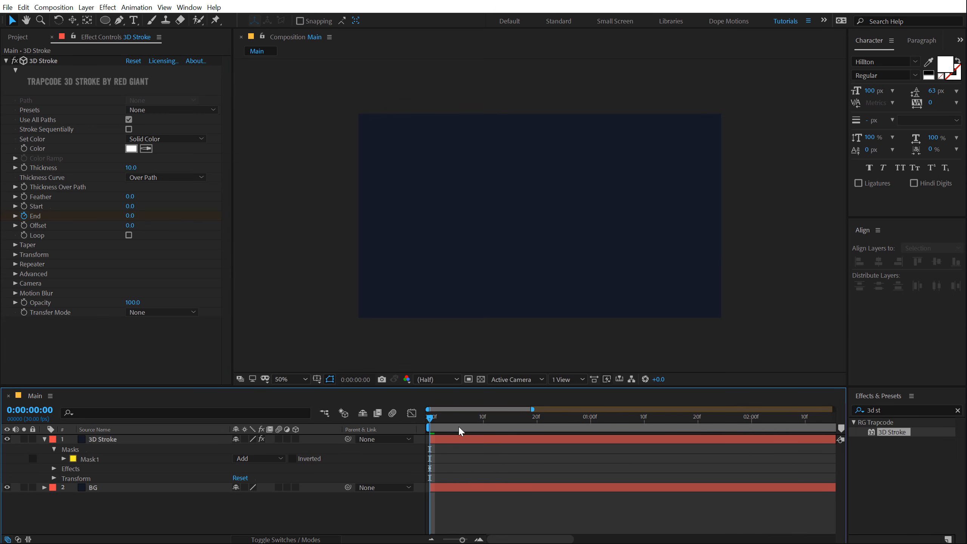
pyautogui.moveTo(503, 415); pyautogui.dragTo(537, 417)
pyautogui.moveTo(130, 216); pyautogui.dragTo(215, 218)
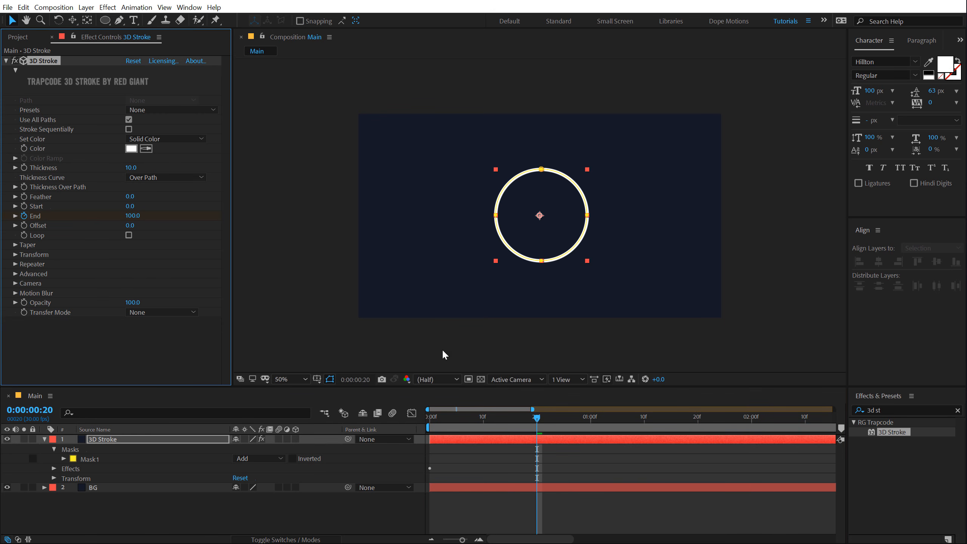
# Keyframe the stroke's Start from 0 at frame 10 to 100 at one second, and play the animation from the beginning.
pyautogui.click(484, 421)
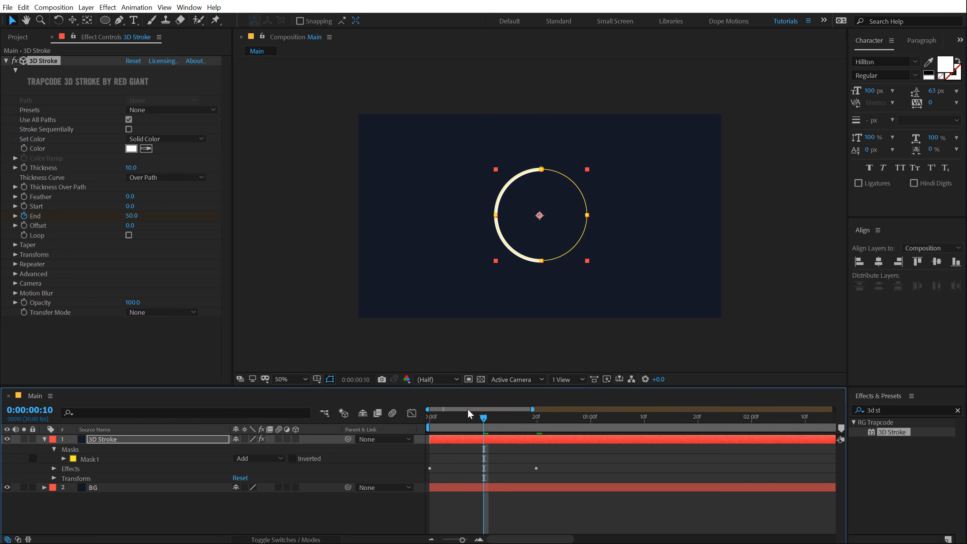
pyautogui.click(23, 206)
pyautogui.click(590, 422)
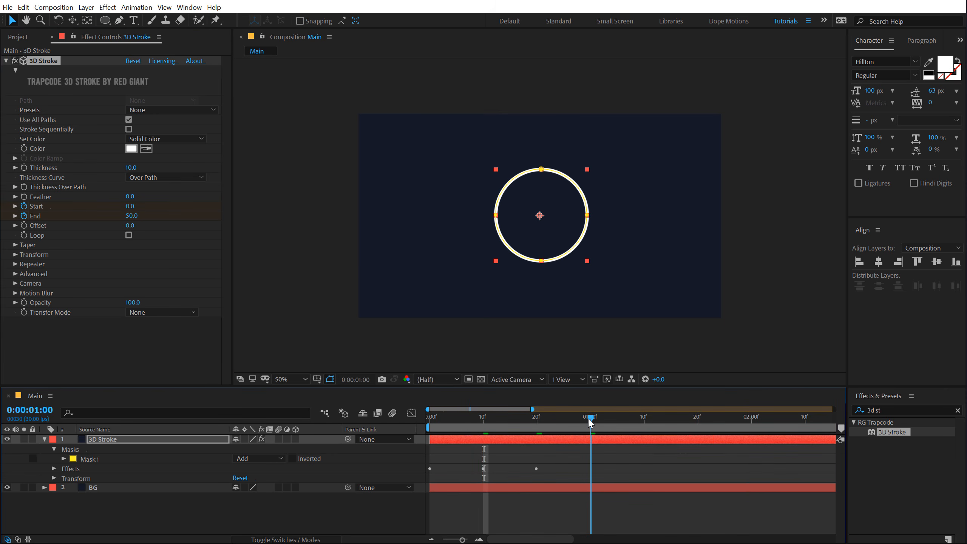
pyautogui.moveTo(132, 207); pyautogui.dragTo(221, 213)
pyautogui.moveTo(465, 417); pyautogui.dragTo(398, 413)
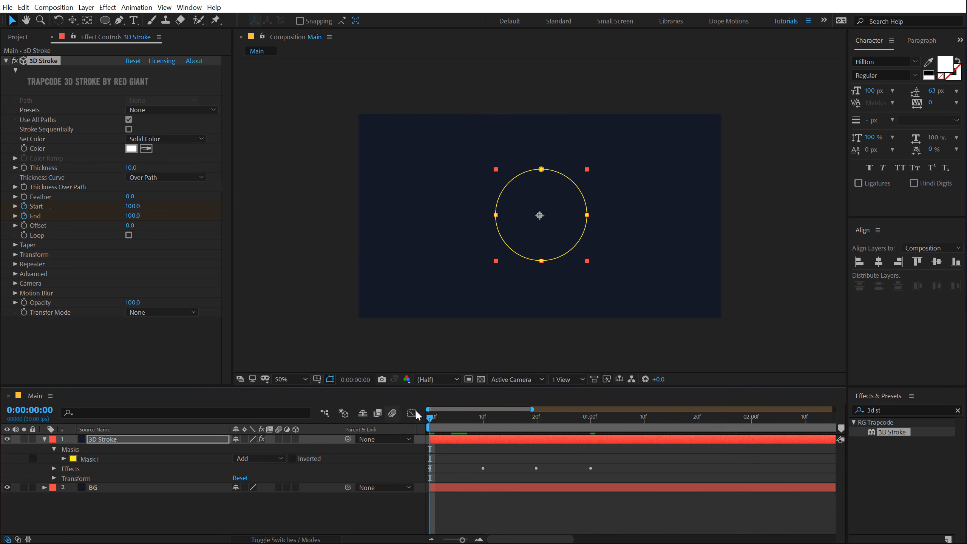
pyautogui.press('space')
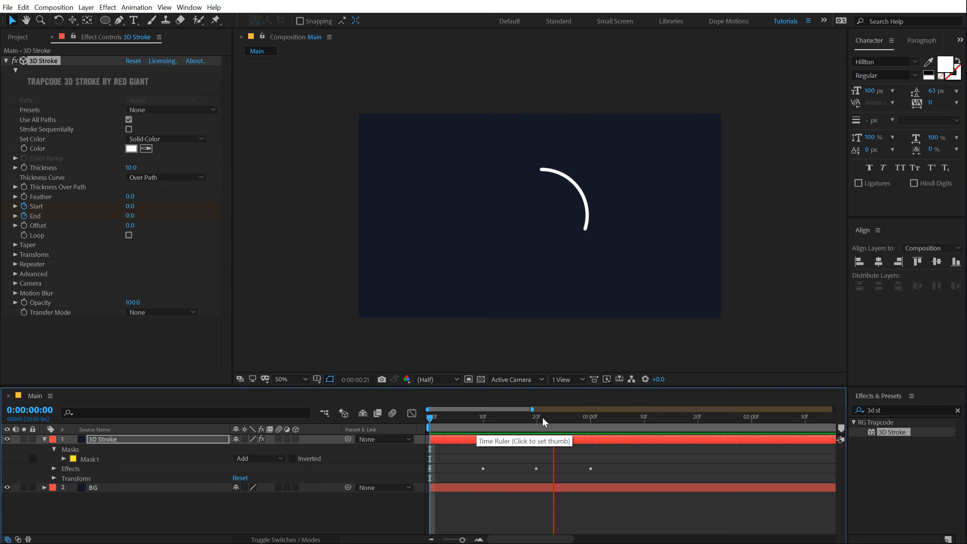
# Tilt the stroke in 3D with an X Rotation of -64° and a Y Rotation of 49°, and preview the motion.
pyautogui.click(455, 418)
pyautogui.moveTo(455, 423)
pyautogui.mouseDown()
pyautogui.moveTo(537, 423)
pyautogui.moveTo(504, 433)
pyautogui.mouseUp()
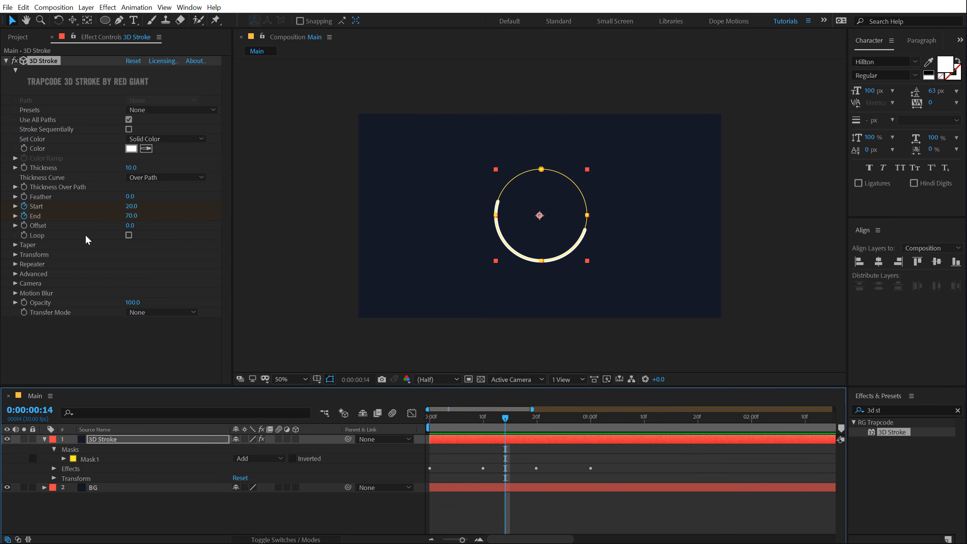
pyautogui.click(15, 258)
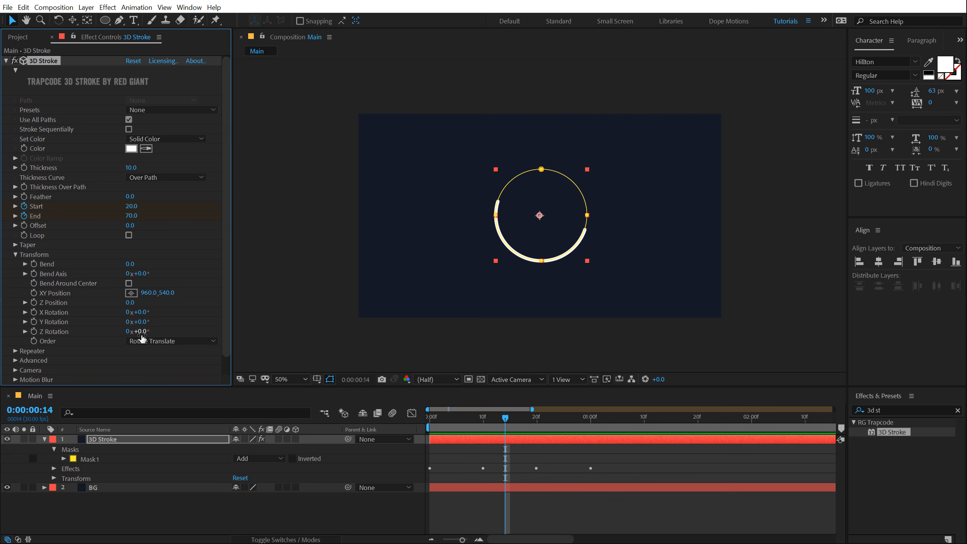
pyautogui.moveTo(139, 322)
pyautogui.mouseDown()
pyautogui.moveTo(150, 322)
pyautogui.moveTo(105, 309)
pyautogui.mouseUp()
pyautogui.click(480, 509)
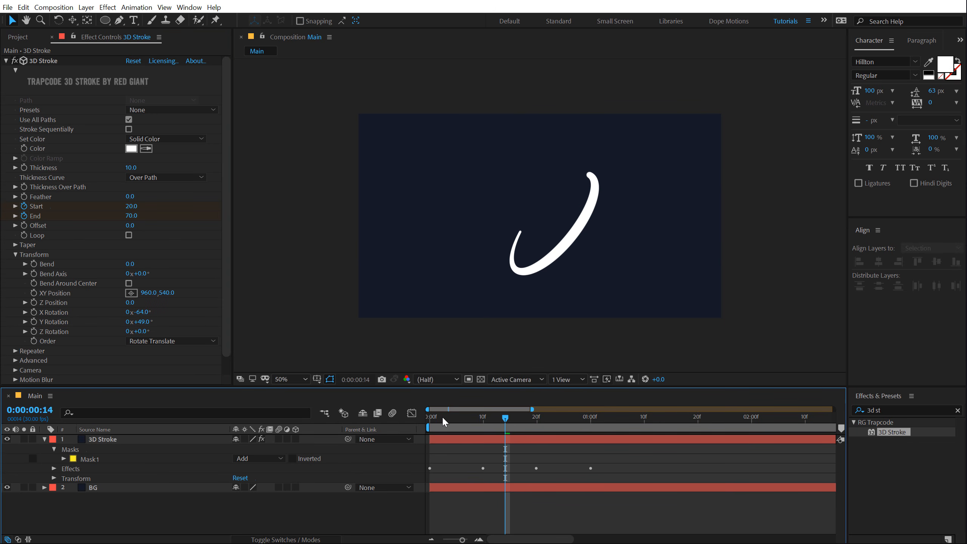
pyautogui.moveTo(443, 418); pyautogui.dragTo(429, 421)
pyautogui.press('space')
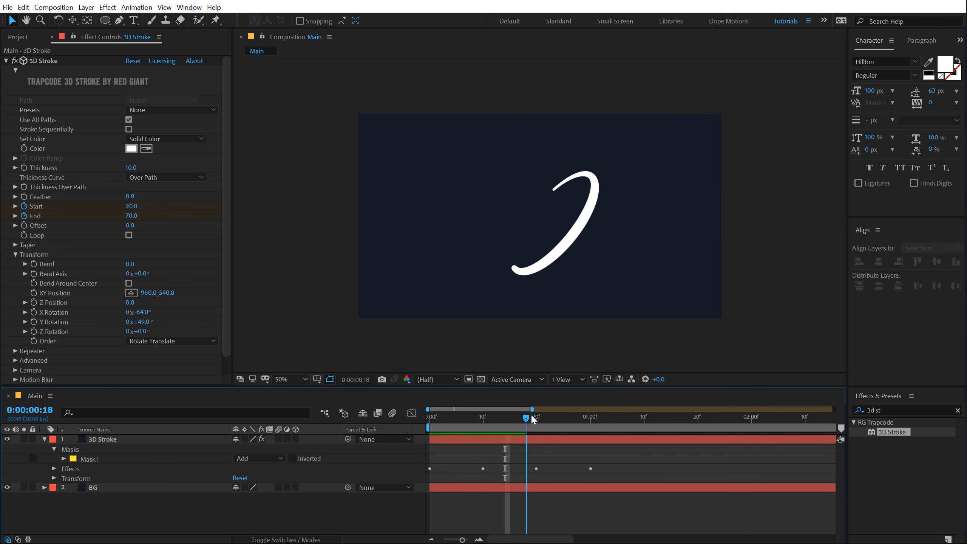
pyautogui.moveTo(545, 415)
pyautogui.mouseDown()
pyautogui.moveTo(478, 417)
pyautogui.moveTo(533, 415)
pyautogui.moveTo(505, 415)
pyautogui.moveTo(513, 410)
pyautogui.mouseUp()
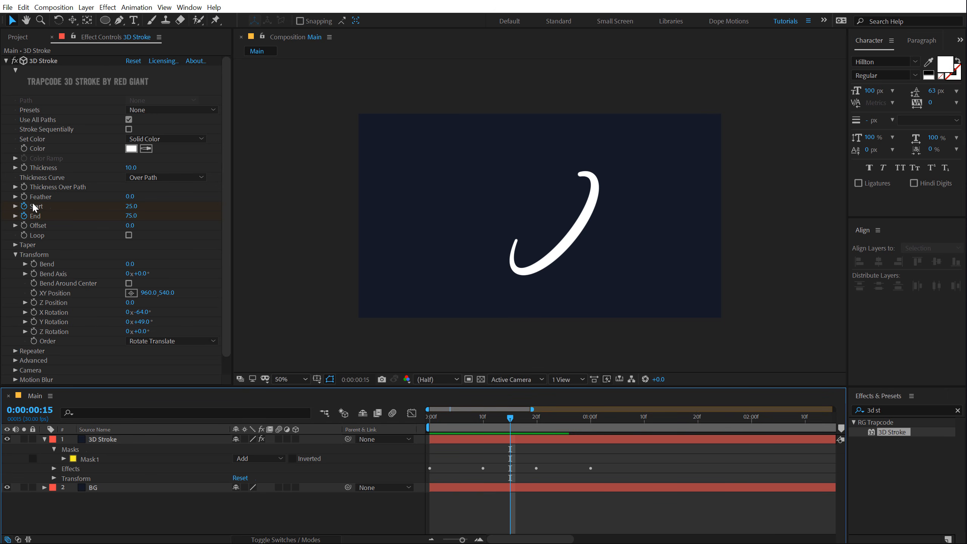
# Enable the stroke's Taper, turn off Compress to fit, and scrub through the animation to check the tapered ends.
pyautogui.click(15, 255)
pyautogui.click(15, 245)
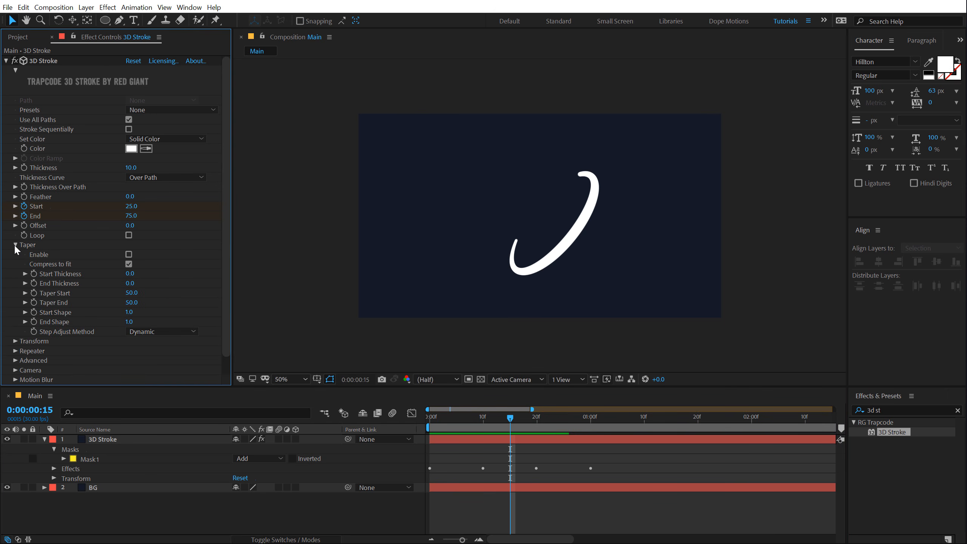
pyautogui.click(129, 264)
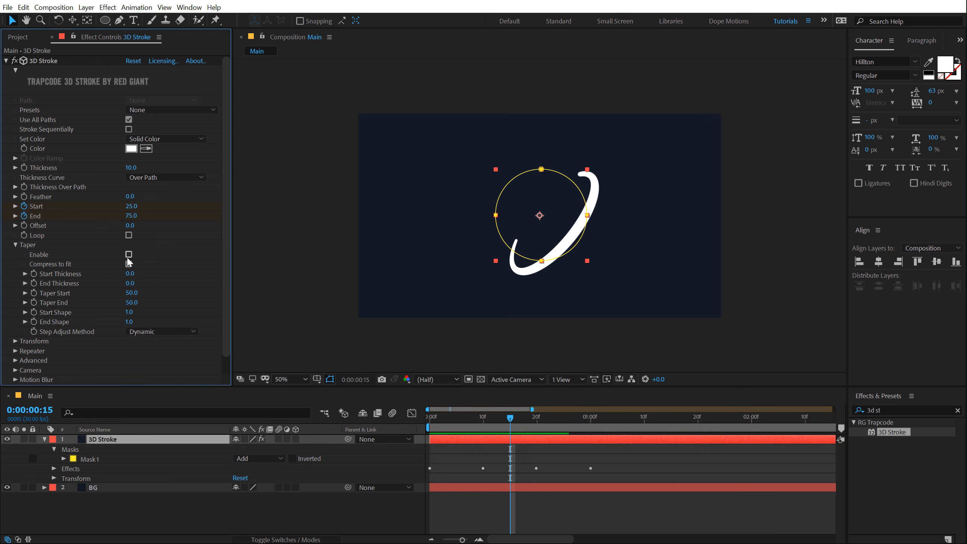
pyautogui.click(129, 255)
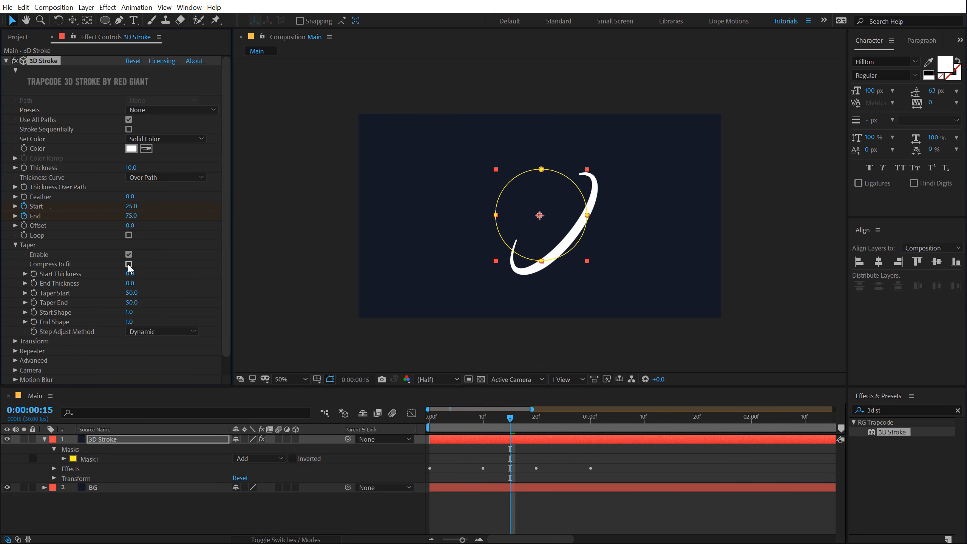
pyautogui.click(500, 510)
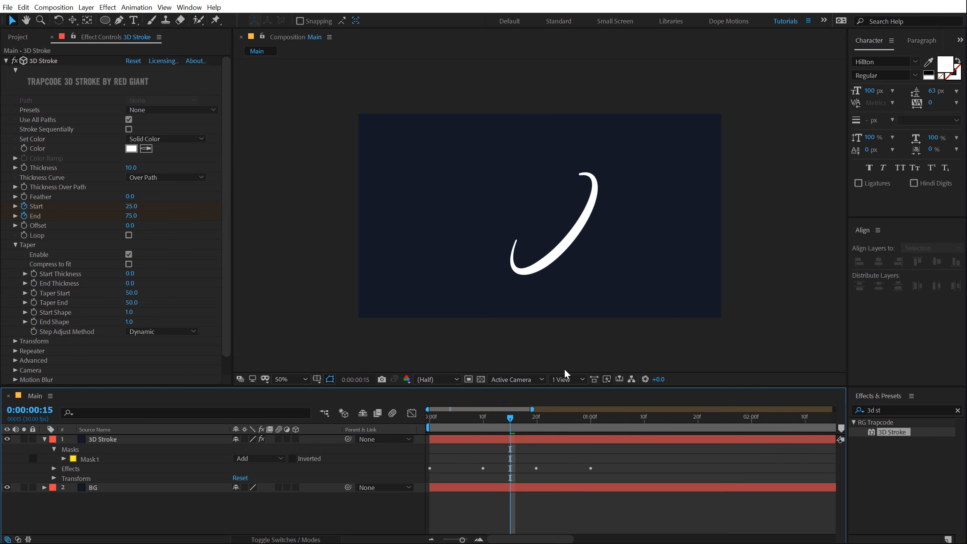
pyautogui.moveTo(449, 426)
pyautogui.mouseDown()
pyautogui.moveTo(568, 403)
pyautogui.moveTo(498, 404)
pyautogui.moveTo(515, 401)
pyautogui.mouseUp()
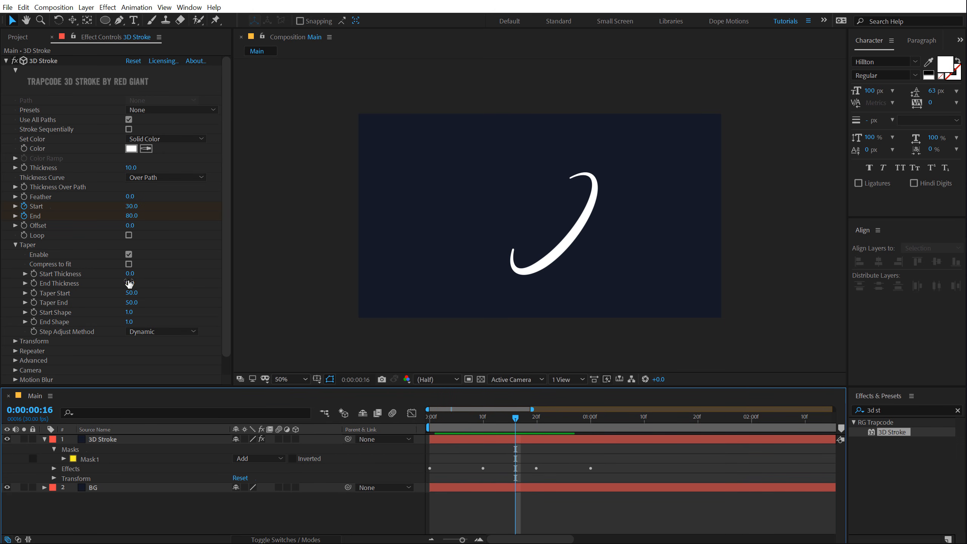
# Try a taper Start Thickness of 29, undo it, and collapse the Taper settings.
pyautogui.moveTo(130, 273); pyautogui.dragTo(150, 278)
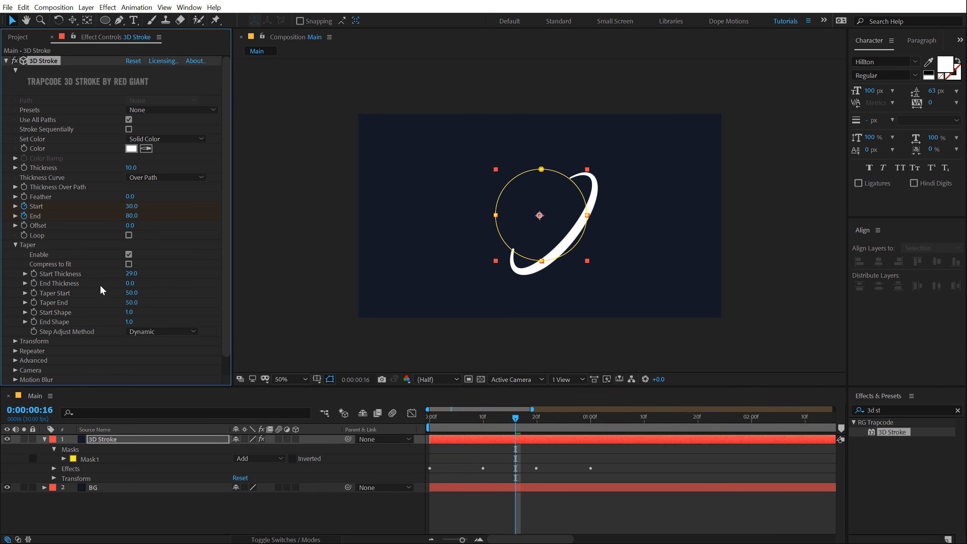
pyautogui.hotkey('ctrl', 'z')
pyautogui.click(16, 244)
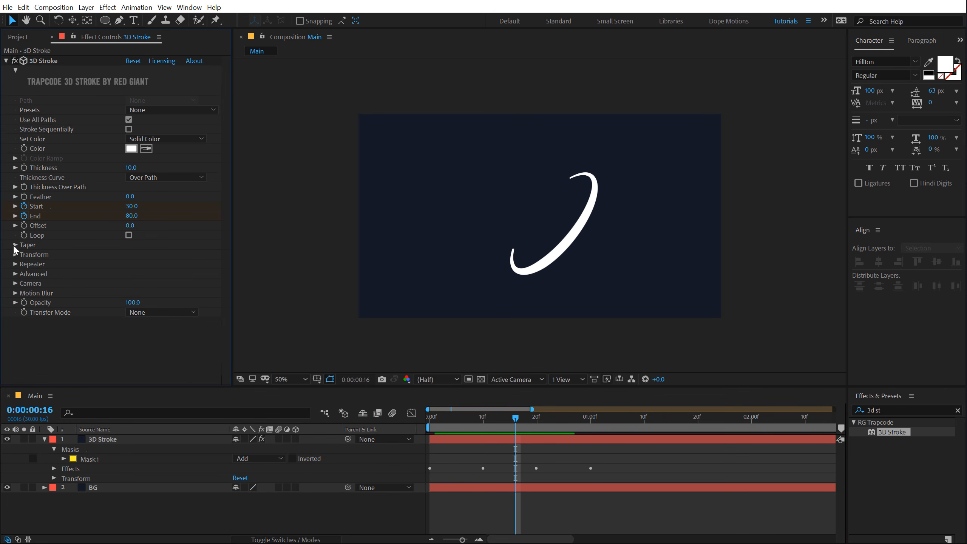
# Enable the Repeater with Symmetric Doubler, hide the mask outline, and scrub through the animation.
pyautogui.click(15, 263)
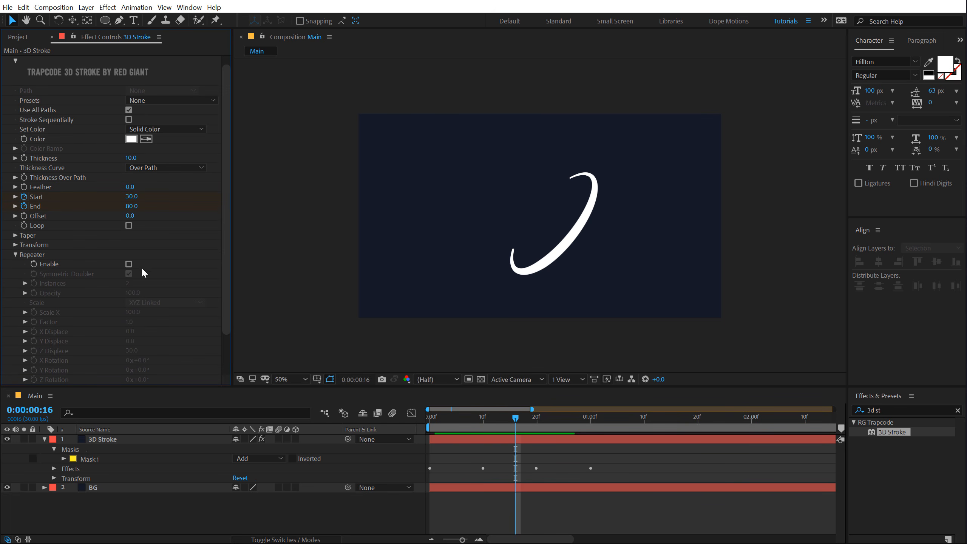
pyautogui.click(128, 264)
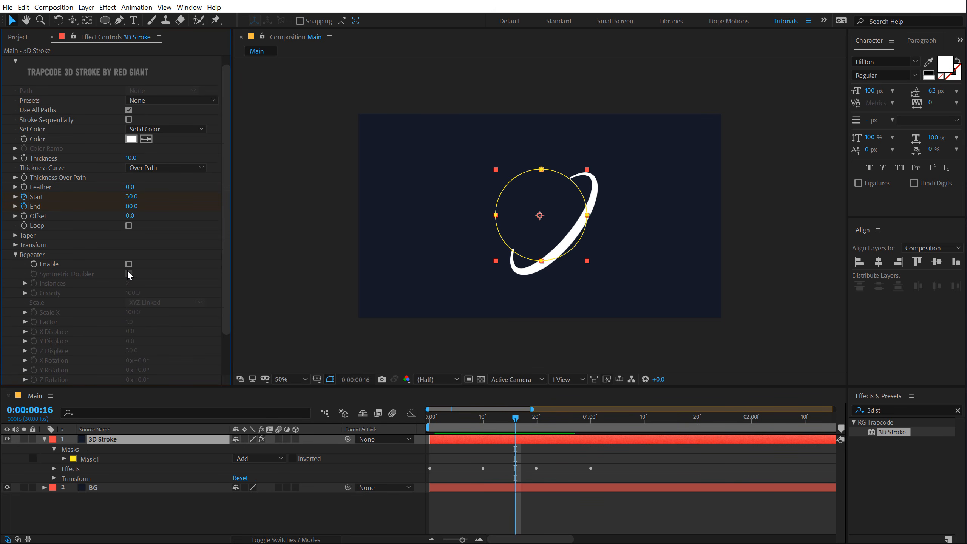
pyautogui.click(128, 265)
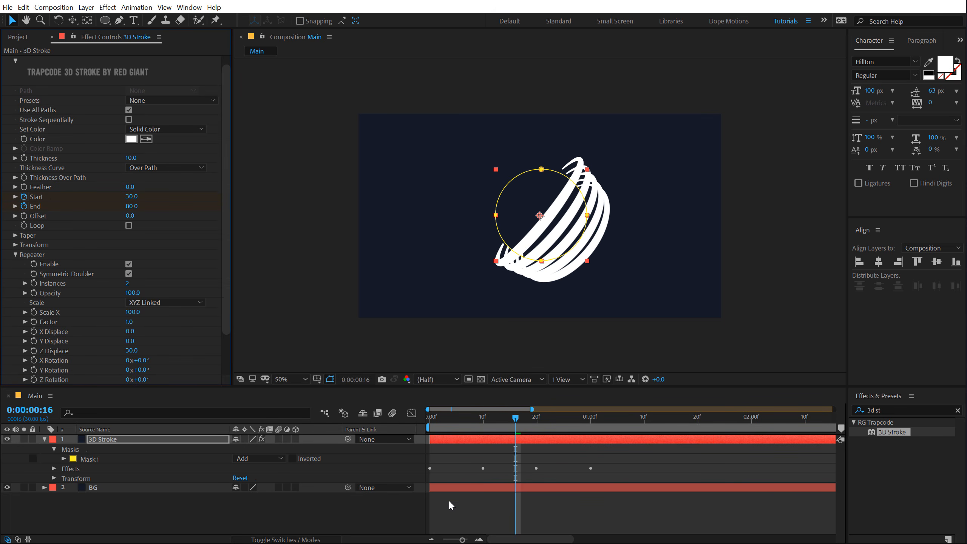
pyautogui.click(330, 379)
pyautogui.moveTo(443, 419)
pyautogui.mouseDown()
pyautogui.moveTo(537, 417)
pyautogui.moveTo(499, 419)
pyautogui.mouseUp()
pyautogui.moveTo(226, 265); pyautogui.dragTo(168, 327)
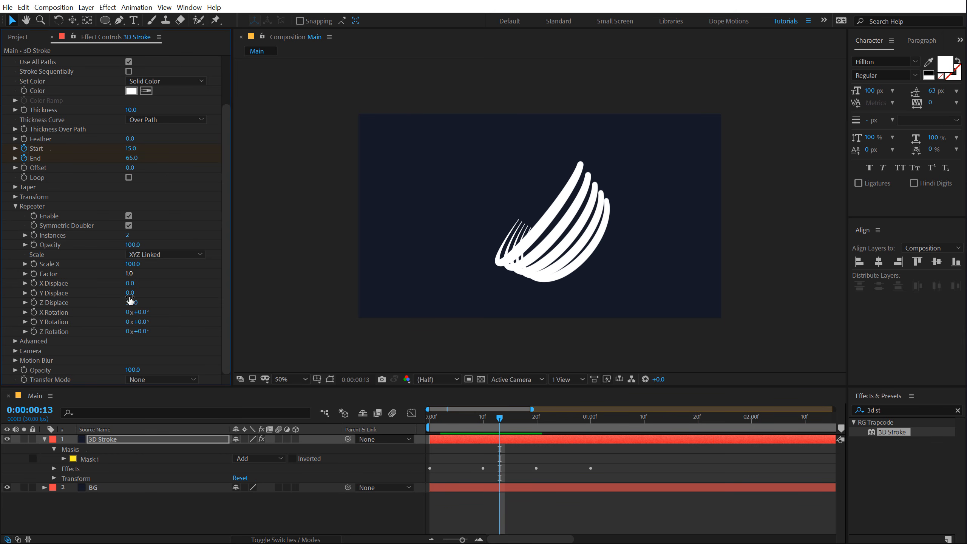
# Spread the repeated strokes with Scale 115, Z Displace 100, X Rotation 51°, Y Rotation 84° and Z Rotation 54°, checking the motion.
pyautogui.moveTo(132, 264)
pyautogui.mouseDown()
pyautogui.moveTo(149, 267)
pyautogui.moveTo(135, 269)
pyautogui.moveTo(128, 283)
pyautogui.moveTo(142, 302)
pyautogui.moveTo(133, 302)
pyautogui.moveTo(156, 310)
pyautogui.mouseUp()
pyautogui.click(438, 419)
pyautogui.moveTo(437, 423)
pyautogui.mouseDown()
pyautogui.moveTo(506, 422)
pyautogui.moveTo(493, 422)
pyautogui.mouseUp()
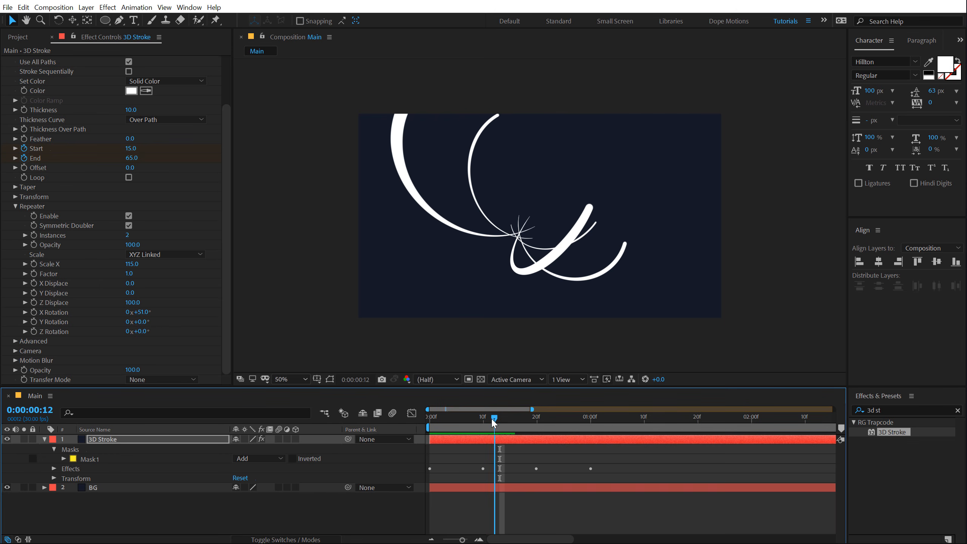
pyautogui.moveTo(139, 321)
pyautogui.mouseDown()
pyautogui.moveTo(188, 323)
pyautogui.moveTo(161, 332)
pyautogui.moveTo(186, 334)
pyautogui.mouseUp()
pyautogui.moveTo(445, 419); pyautogui.dragTo(489, 423)
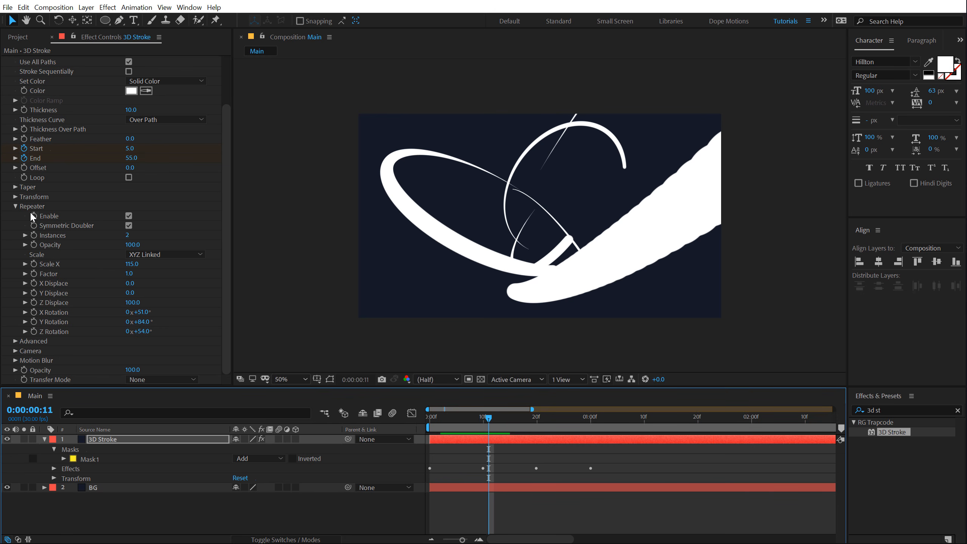
pyautogui.click(15, 207)
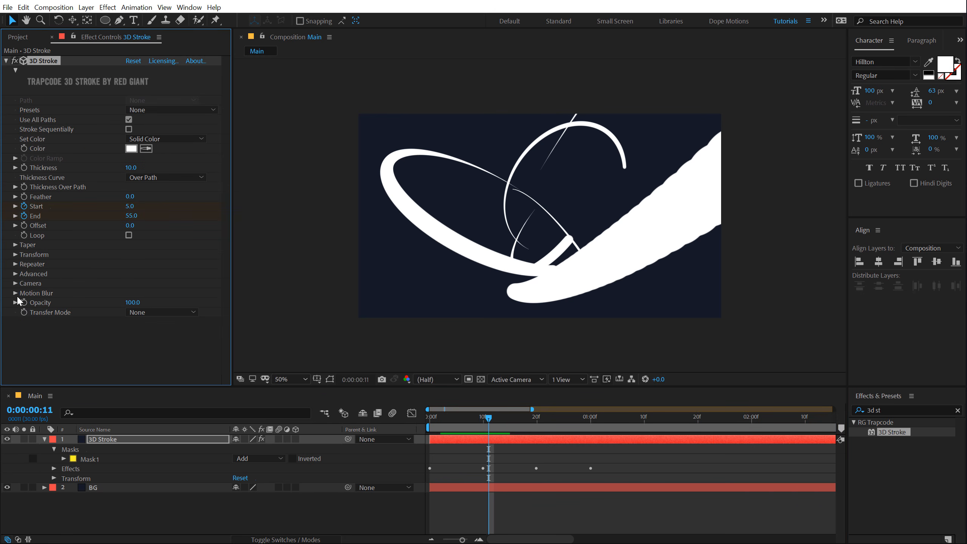
# Smooth the stroke by setting the advanced Adjust Step to 1, and scrub through the animation.
pyautogui.click(15, 274)
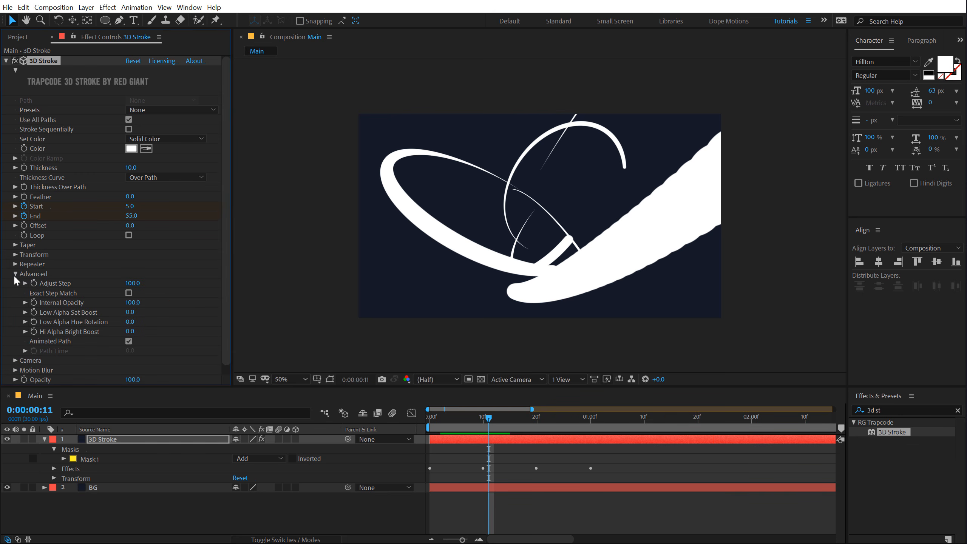
pyautogui.click(131, 283)
pyautogui.write('1')
pyautogui.press('Return')
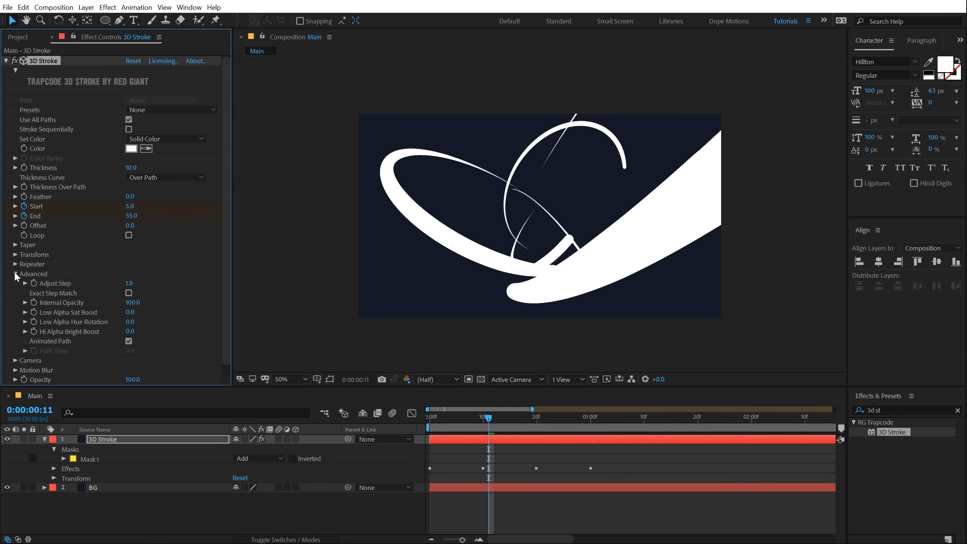
pyautogui.click(15, 274)
pyautogui.click(451, 417)
pyautogui.moveTo(438, 420)
pyautogui.mouseDown()
pyautogui.moveTo(581, 429)
pyautogui.moveTo(516, 430)
pyautogui.mouseUp()
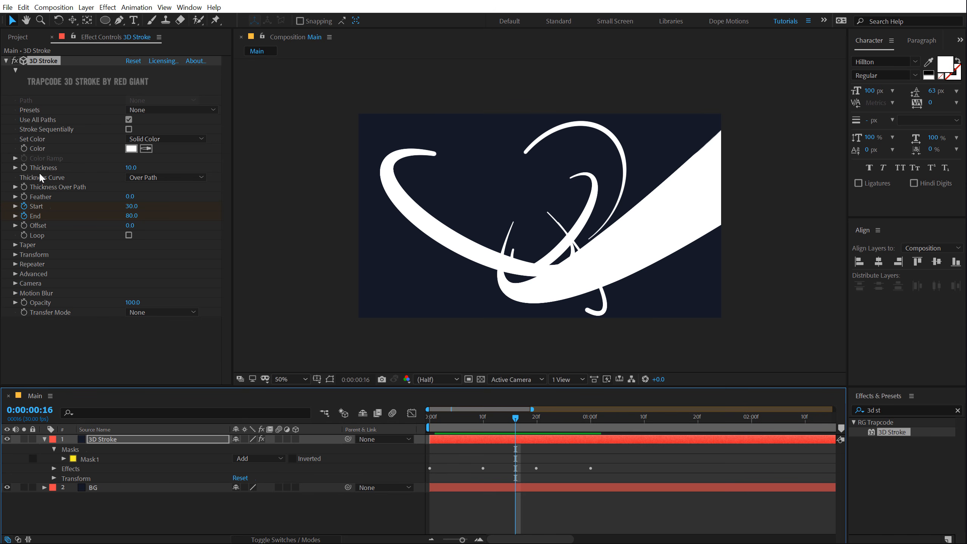
# Turn off the stroke's Repeater and collapse its settings.
pyautogui.click(15, 264)
pyautogui.scroll(-1, 76, 267)
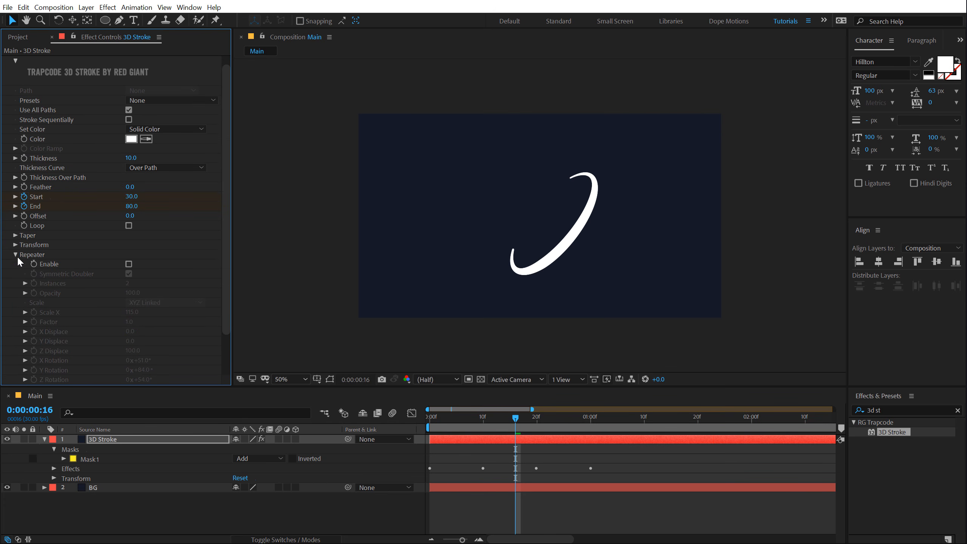
pyautogui.click(16, 255)
# Set Taper Start and Taper End to 100, keyframe Taper Start from frame 20 to 10 at one second, and reveal the keyframes.
pyautogui.click(14, 245)
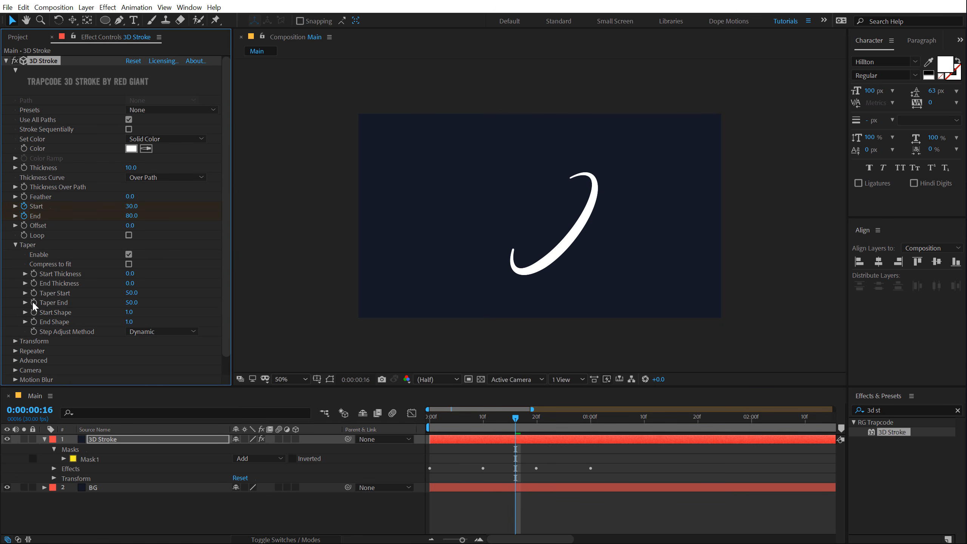
pyautogui.moveTo(132, 293)
pyautogui.mouseDown()
pyautogui.moveTo(151, 295)
pyautogui.moveTo(139, 304)
pyautogui.mouseUp()
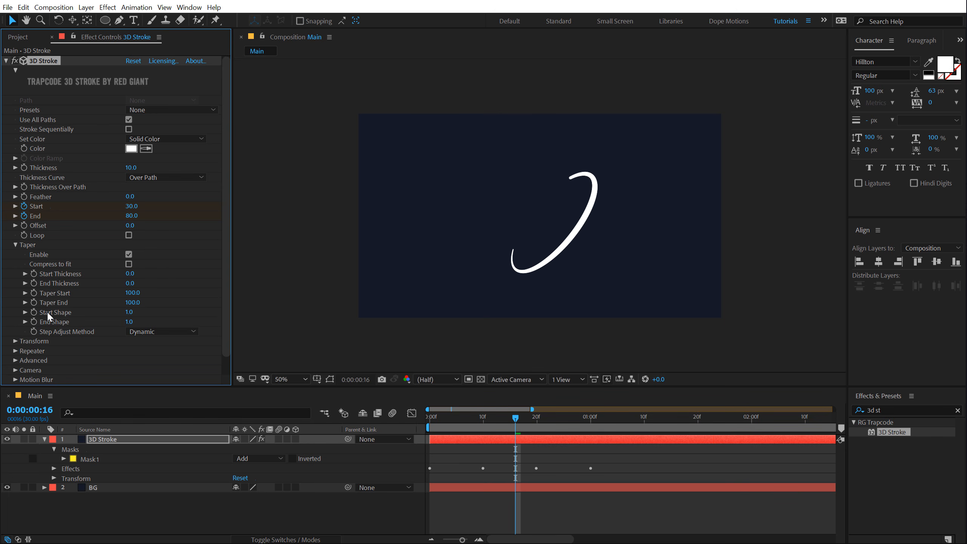
pyautogui.click(535, 425)
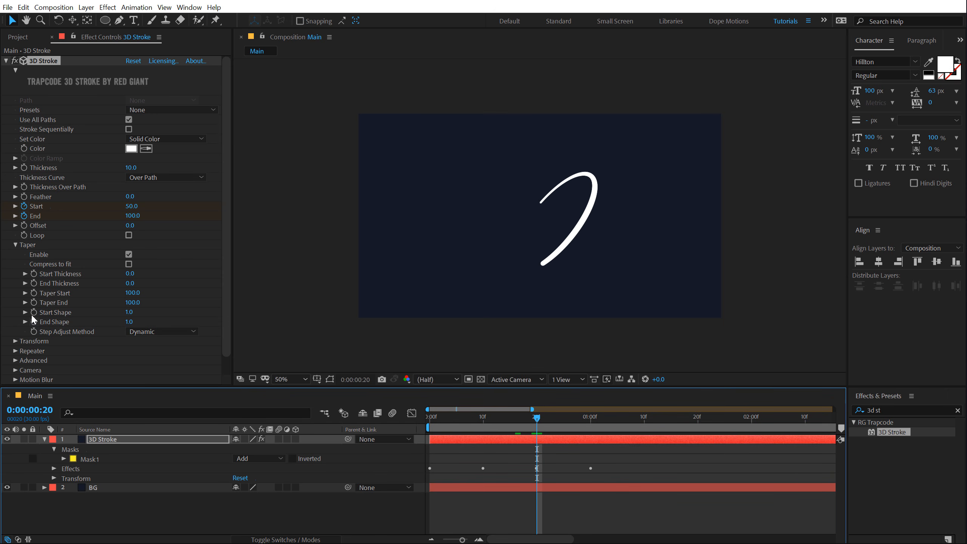
pyautogui.click(34, 292)
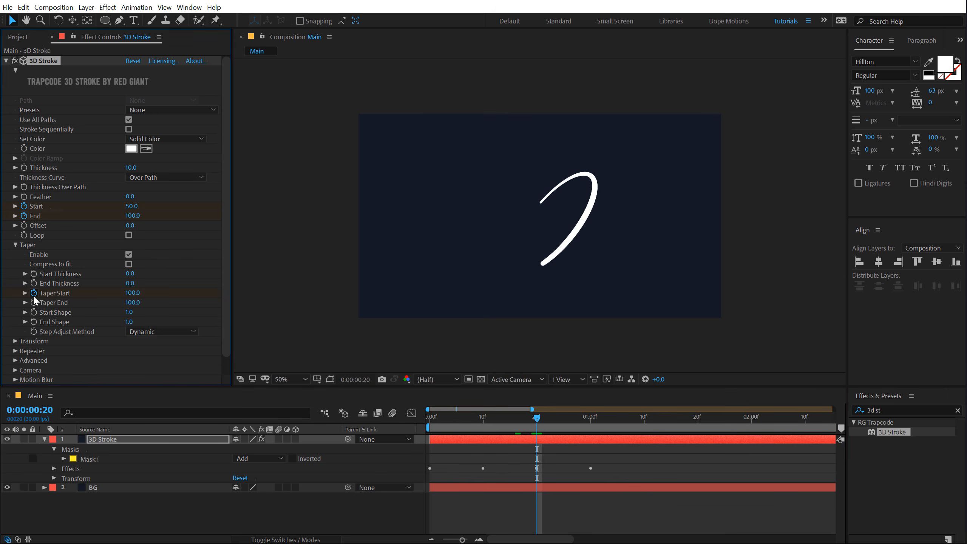
pyautogui.click(590, 425)
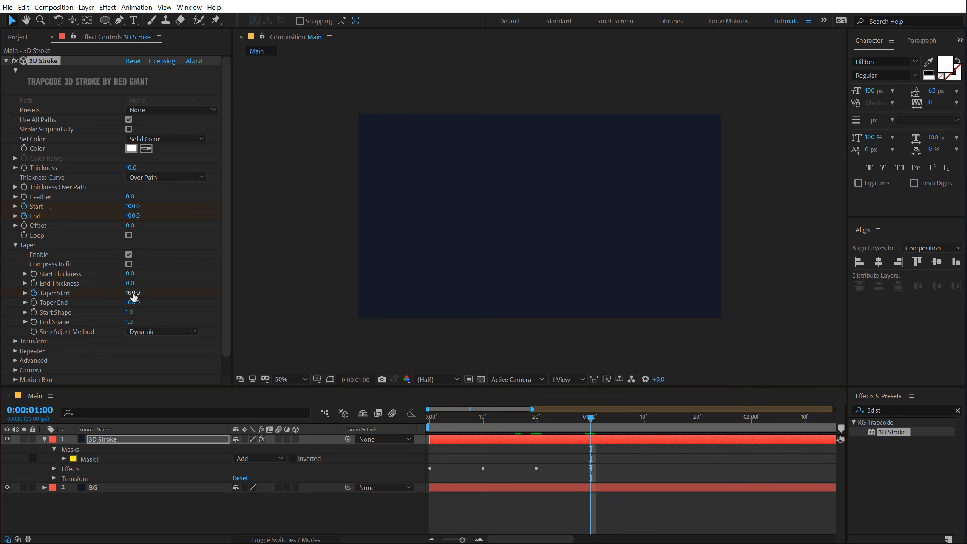
pyautogui.click(133, 293)
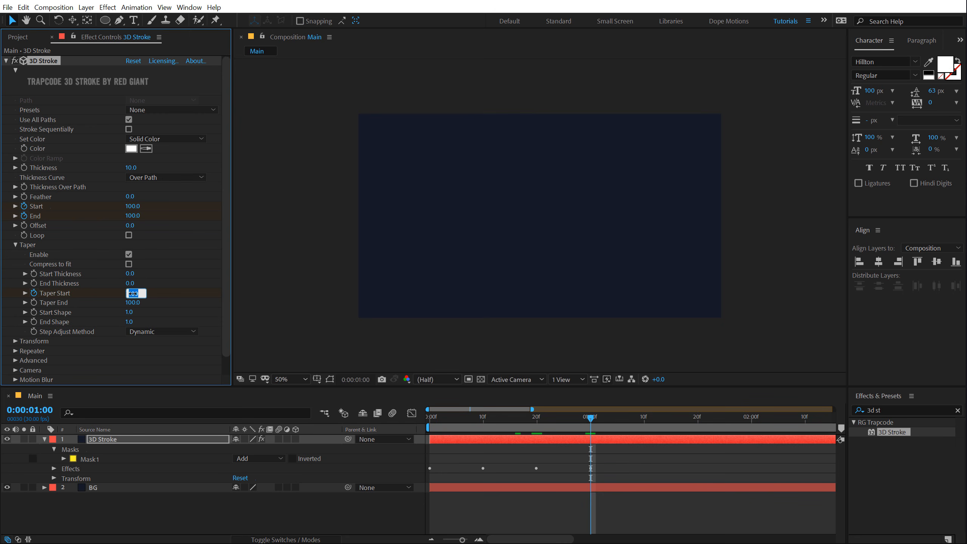
pyautogui.write('10')
pyautogui.press('Return')
pyautogui.press('u')
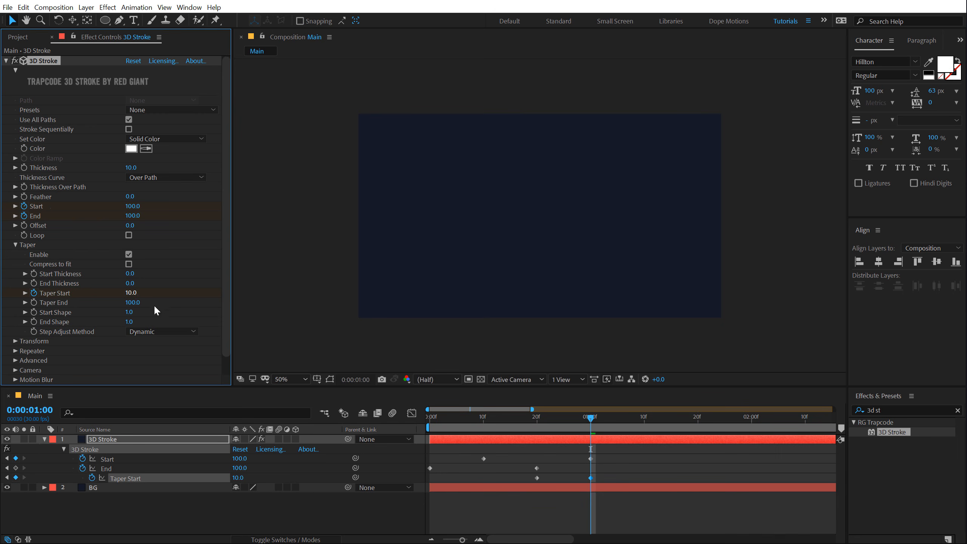
# Set the Taper Start keyframe at frame 20 to 0 and scrub through the animation.
pyautogui.press('j')
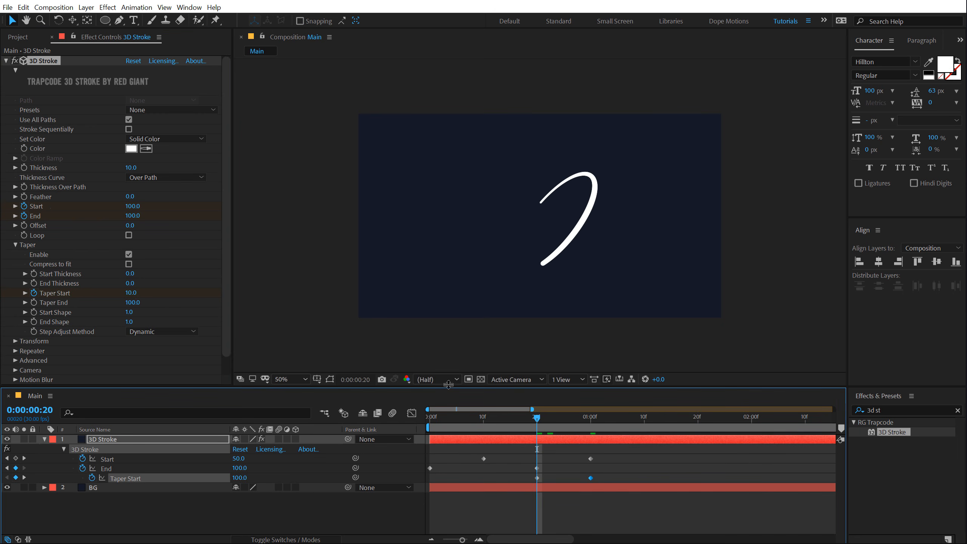
pyautogui.click(130, 293)
pyautogui.write('0')
pyautogui.moveTo(482, 417)
pyautogui.mouseDown()
pyautogui.moveTo(396, 428)
pyautogui.moveTo(596, 461)
pyautogui.moveTo(540, 448)
pyautogui.mouseUp()
# Reveal the 3D Stroke layer's circular mask, show its outline, and delete it.
pyautogui.click(104, 439)
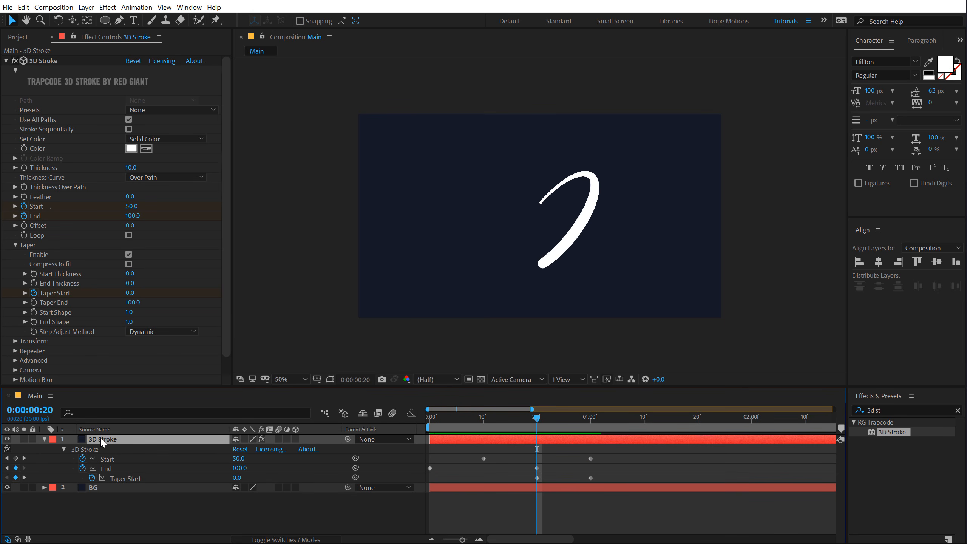
pyautogui.press('m')
pyautogui.click(89, 447)
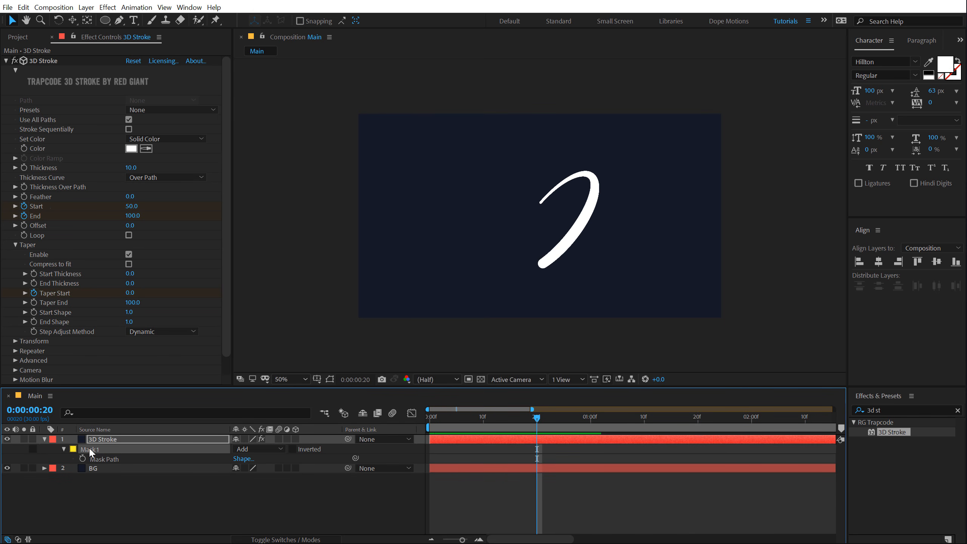
pyautogui.click(330, 379)
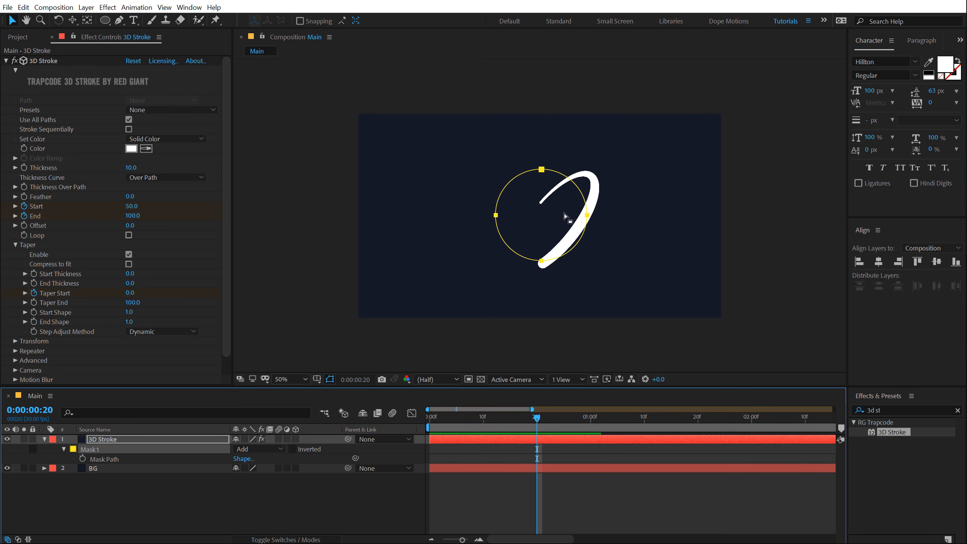
pyautogui.click(97, 479)
pyautogui.click(89, 448)
pyautogui.press('Delete')
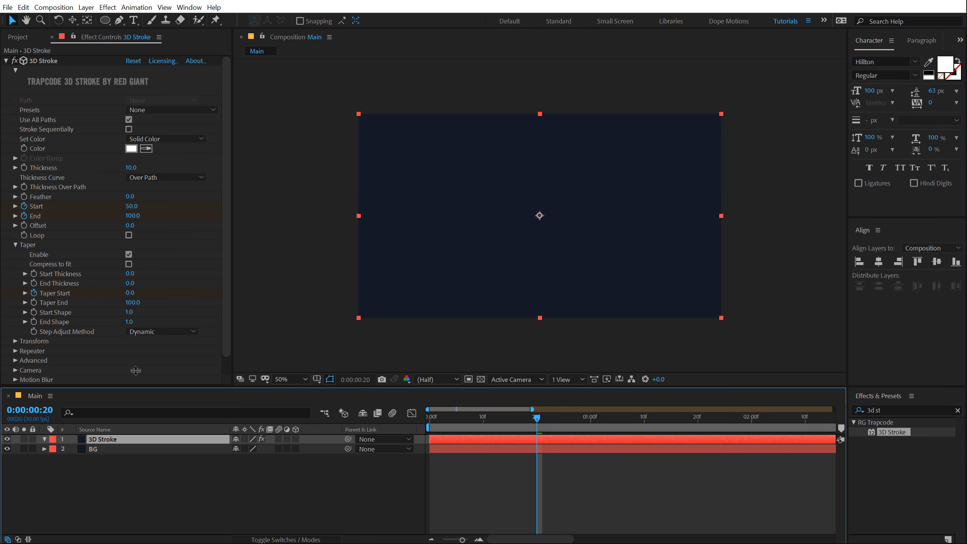
# Draw a straight horizontal mask path with the Pen tool from just outside the frame's right edge to its center, and preview it.
pyautogui.click(120, 21)
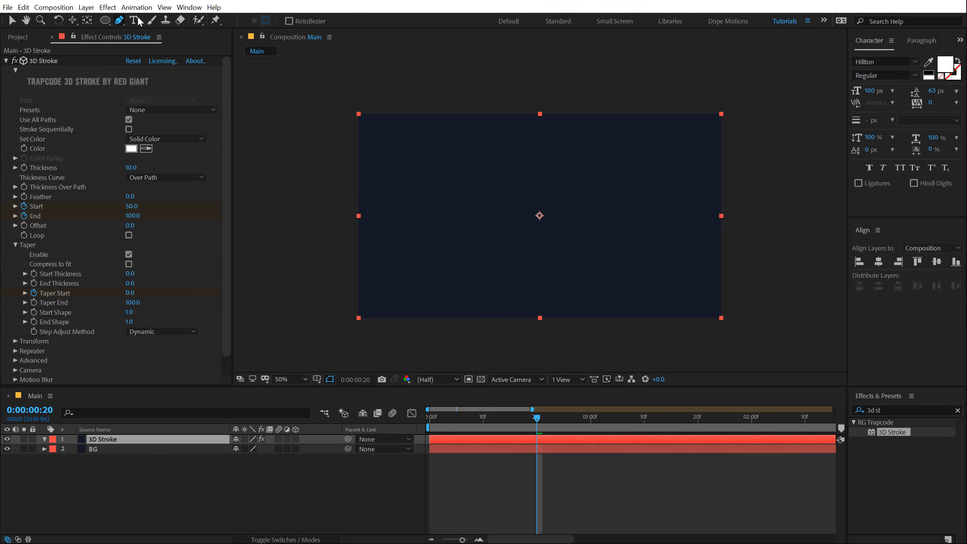
pyautogui.click(730, 214)
pyautogui.click(543, 214)
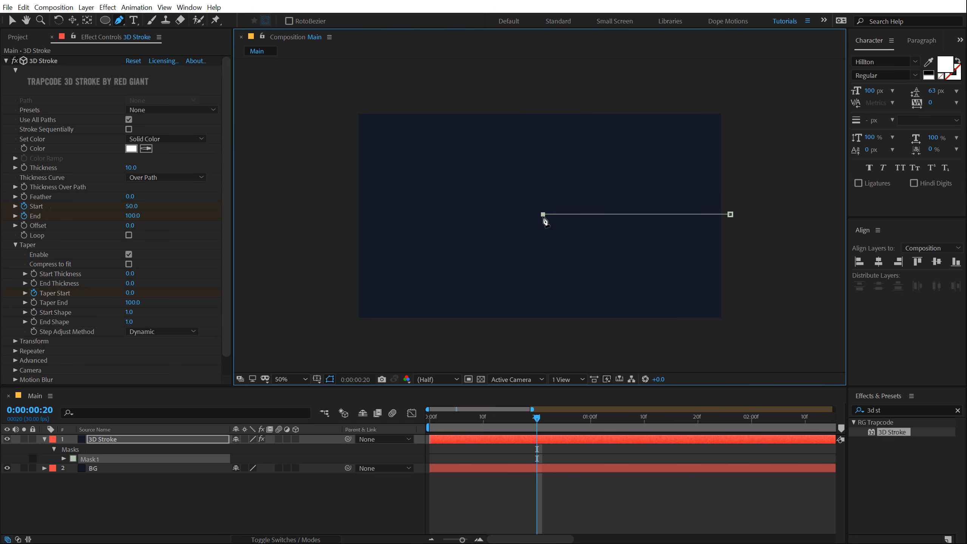
pyautogui.click(116, 496)
pyautogui.moveTo(433, 415)
pyautogui.mouseDown()
pyautogui.moveTo(564, 417)
pyautogui.moveTo(508, 419)
pyautogui.moveTo(532, 423)
pyautogui.mouseUp()
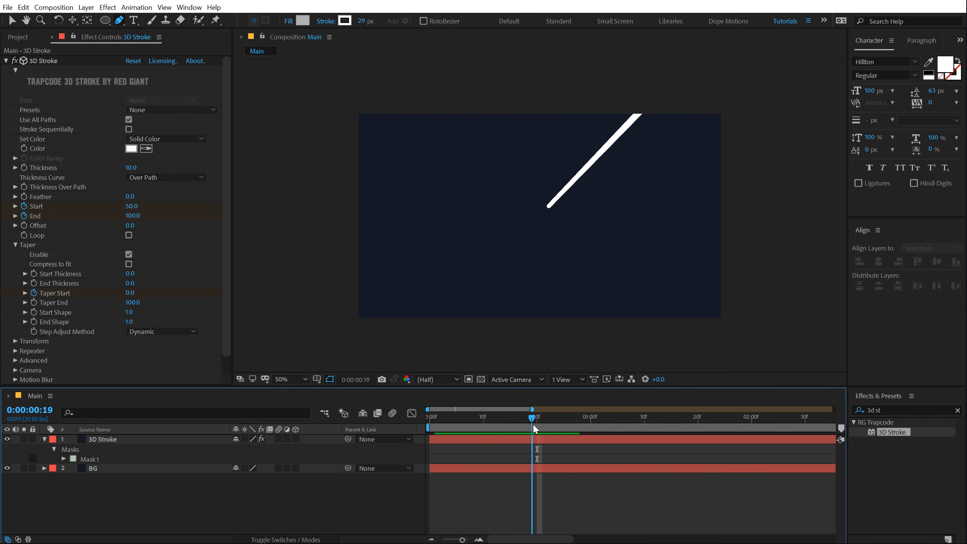
# Curl the straight stroke with a Bend of 15.9 and a Bend Axis of 141°, and preview the animation.
pyautogui.click(15, 245)
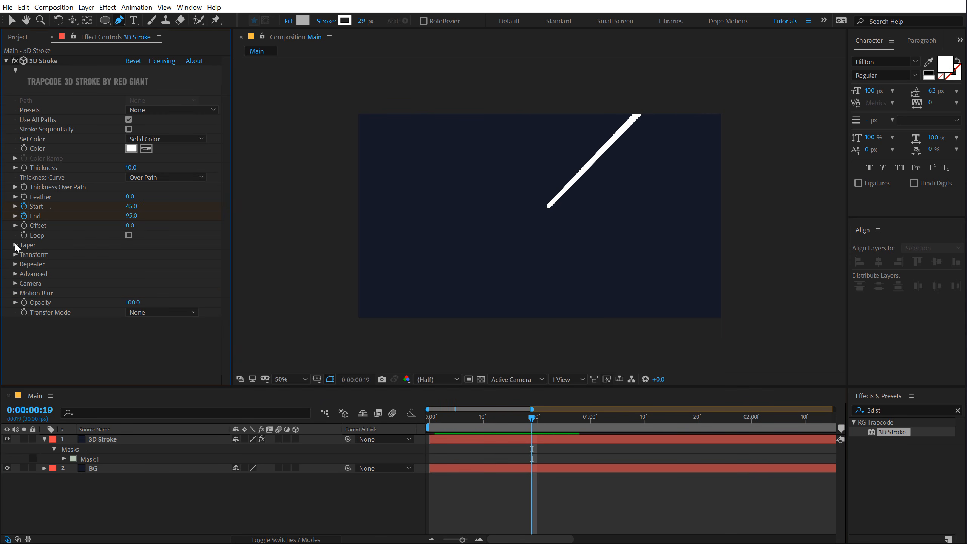
pyautogui.click(15, 254)
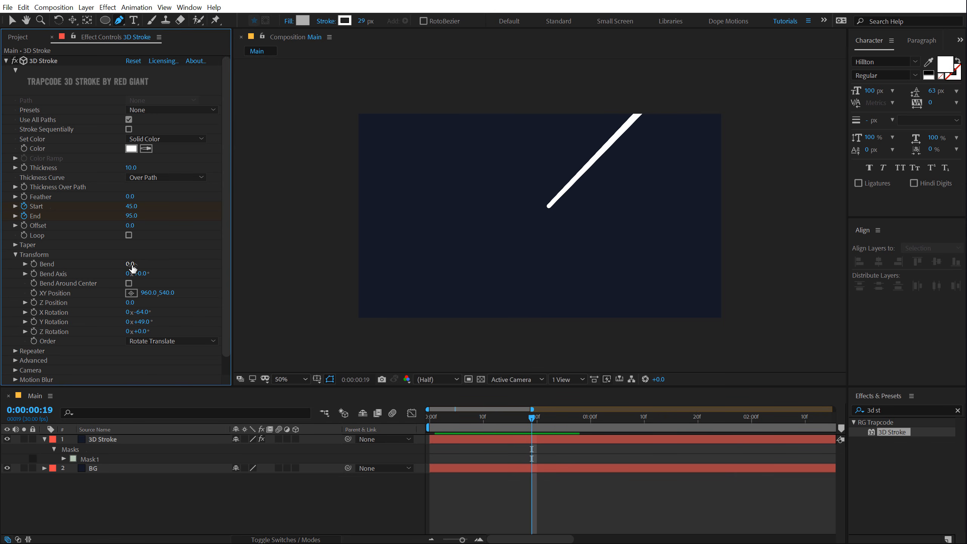
pyautogui.moveTo(130, 268); pyautogui.dragTo(202, 268)
pyautogui.moveTo(141, 278)
pyautogui.mouseDown()
pyautogui.moveTo(221, 270)
pyautogui.moveTo(150, 269)
pyautogui.moveTo(661, 276)
pyautogui.moveTo(933, 263)
pyautogui.mouseUp()
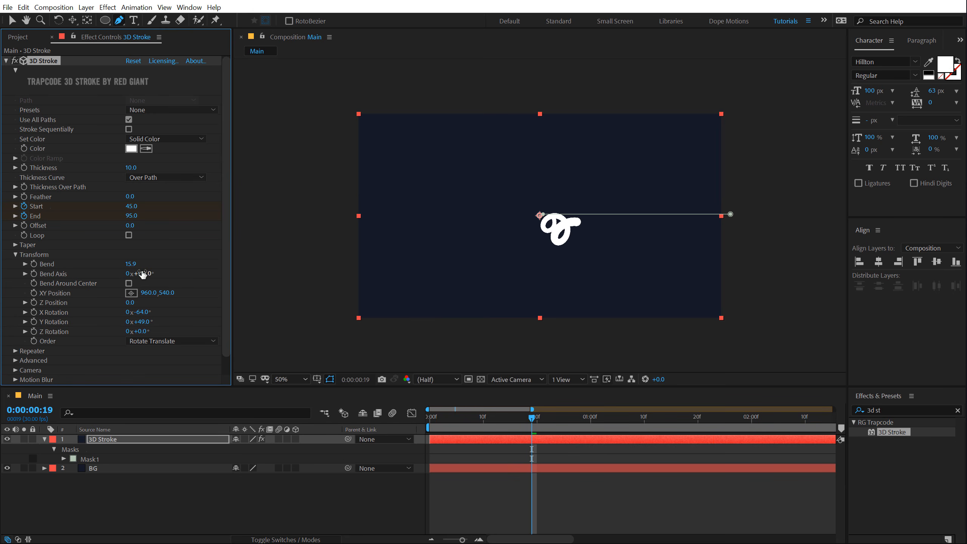
pyautogui.moveTo(144, 275); pyautogui.dragTo(141, 278)
pyautogui.click(489, 506)
pyautogui.moveTo(446, 418)
pyautogui.mouseDown()
pyautogui.moveTo(416, 418)
pyautogui.moveTo(542, 421)
pyautogui.mouseUp()
pyautogui.press('space')
pyautogui.press('space')
pyautogui.press('/')
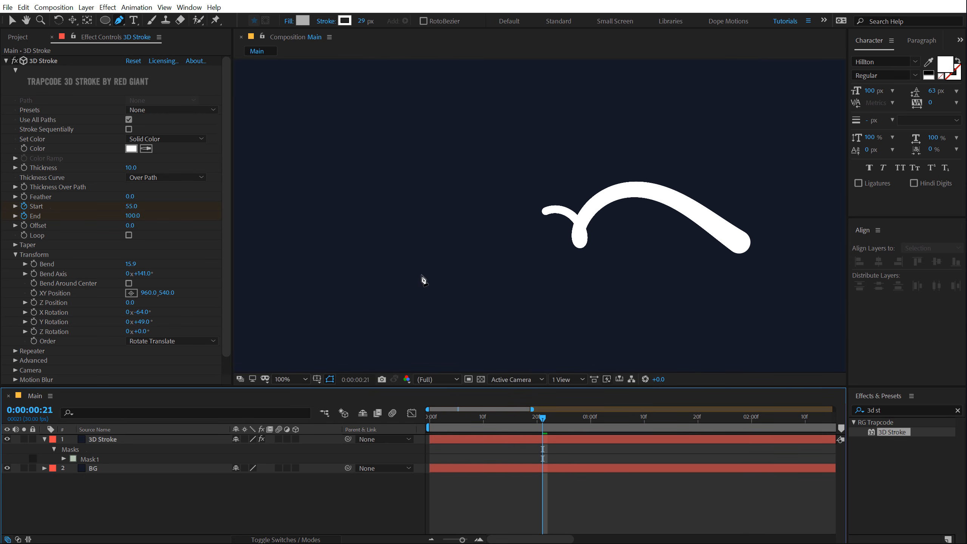
pyautogui.press(',')
# Refine the curl with X Rotation -69°, Z Rotation 15°, Bend 17.6 and Bend Axis 131°, and scrub through the motion.
pyautogui.moveTo(142, 333)
pyautogui.mouseDown()
pyautogui.moveTo(153, 333)
pyautogui.moveTo(161, 314)
pyautogui.moveTo(133, 312)
pyautogui.mouseUp()
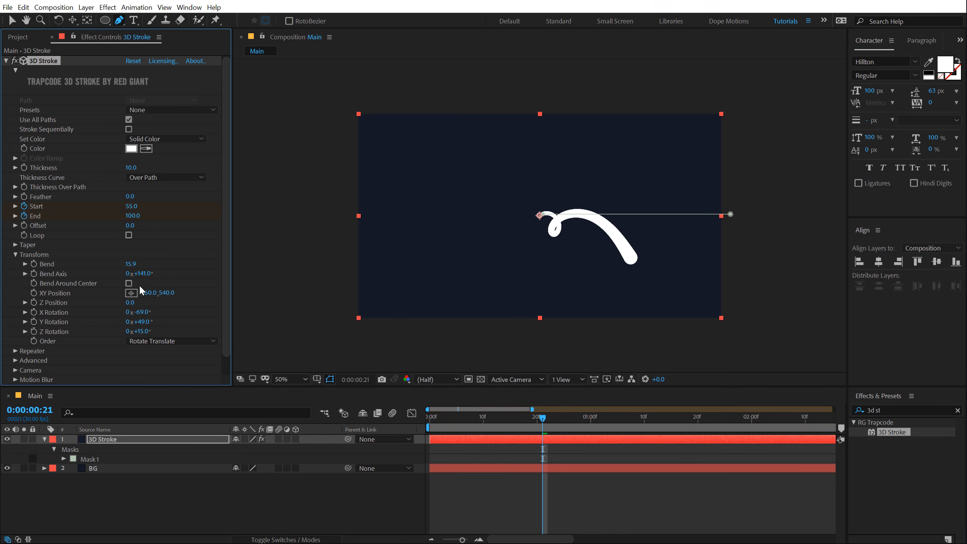
pyautogui.moveTo(152, 272); pyautogui.dragTo(135, 274)
pyautogui.click(478, 414)
pyautogui.moveTo(478, 413); pyautogui.dragTo(536, 413)
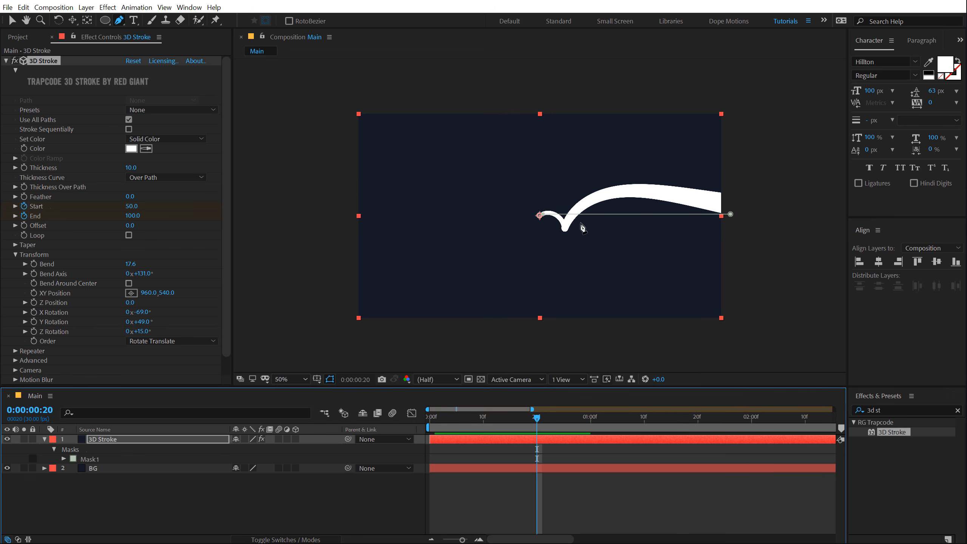
# Raise the mask path's outer endpoint above and beyond the frame's right edge so the path slopes upward, checking the animation.
pyautogui.moveTo(731, 215)
pyautogui.mouseDown()
pyautogui.moveTo(736, 156)
pyautogui.moveTo(743, 271)
pyautogui.moveTo(619, 284)
pyautogui.moveTo(462, 322)
pyautogui.mouseUp()
pyautogui.moveTo(393, 316)
pyautogui.mouseDown()
pyautogui.moveTo(288, 200)
pyautogui.moveTo(301, 112)
pyautogui.moveTo(551, 60)
pyautogui.moveTo(761, 60)
pyautogui.moveTo(804, 131)
pyautogui.moveTo(798, 146)
pyautogui.moveTo(747, 147)
pyautogui.moveTo(773, 144)
pyautogui.mouseUp()
pyautogui.moveTo(441, 416)
pyautogui.mouseDown()
pyautogui.moveTo(565, 427)
pyautogui.moveTo(501, 427)
pyautogui.moveTo(518, 424)
pyautogui.mouseUp()
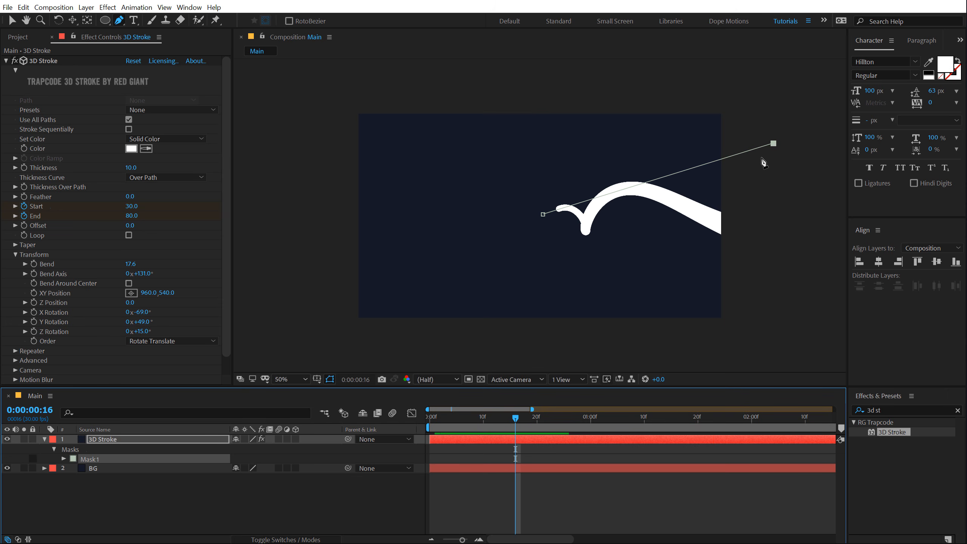
pyautogui.moveTo(774, 147); pyautogui.dragTo(749, 159)
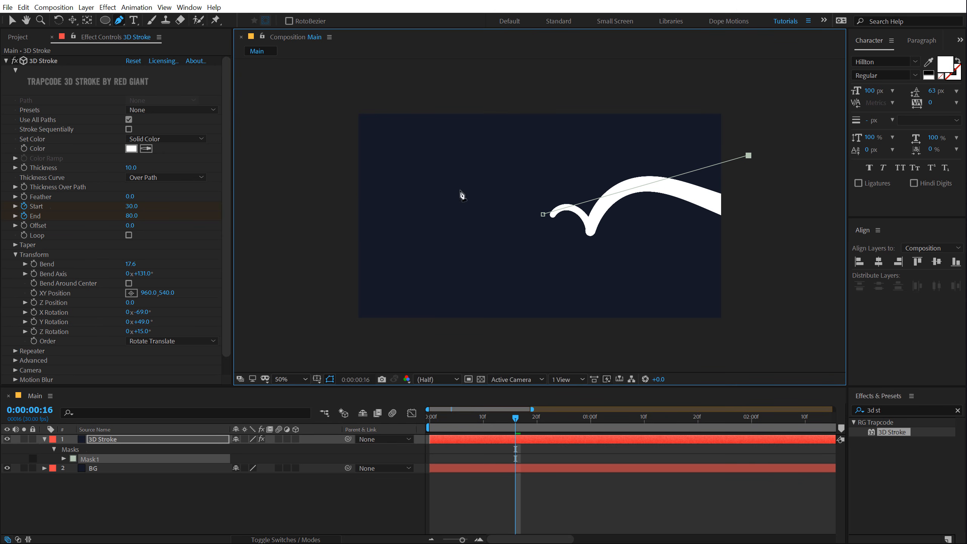
# Set the stroke's Bend to 16.
pyautogui.click(129, 264)
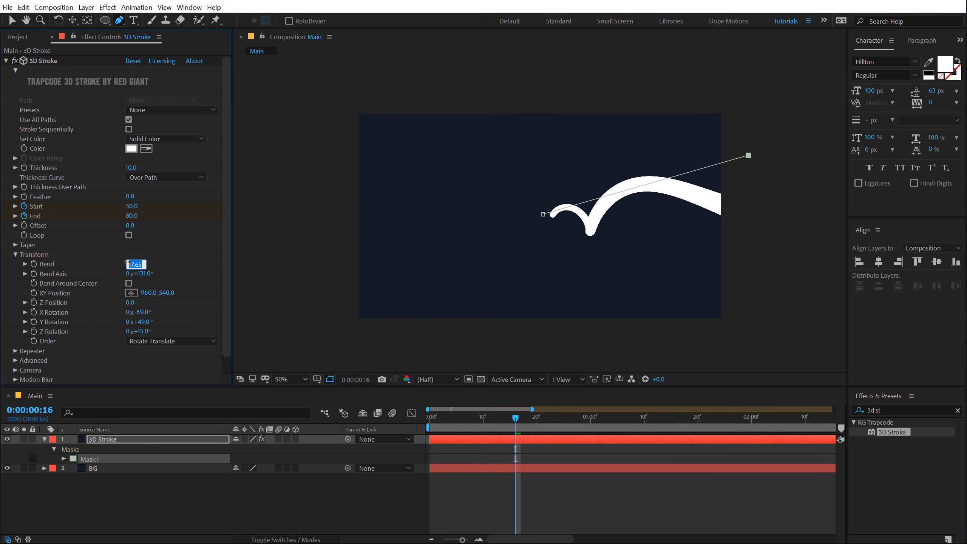
pyautogui.write('16')
pyautogui.press('Return')
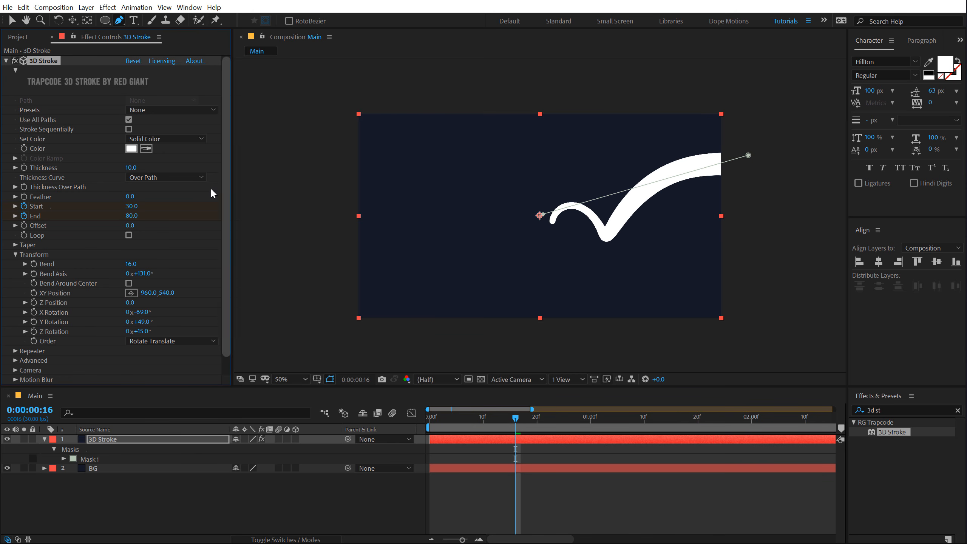
pyautogui.moveTo(147, 273)
pyautogui.mouseDown()
pyautogui.moveTo(195, 265)
pyautogui.moveTo(139, 268)
pyautogui.mouseUp()
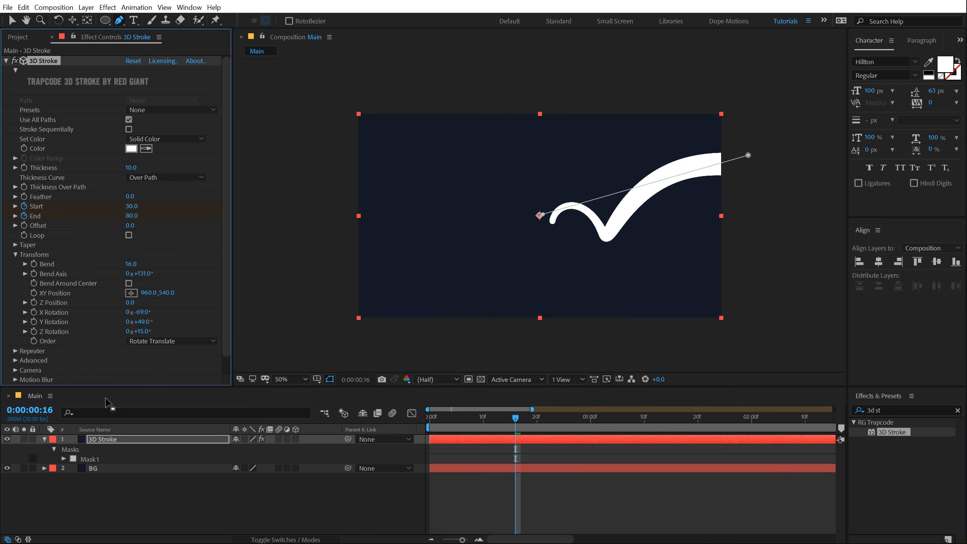
# Reshape the curl with X Rotation 108°, Y Rotation 297°, Z Rotation 0° and Bend Axis 199°.
pyautogui.click(144, 313)
pyautogui.press('Return')
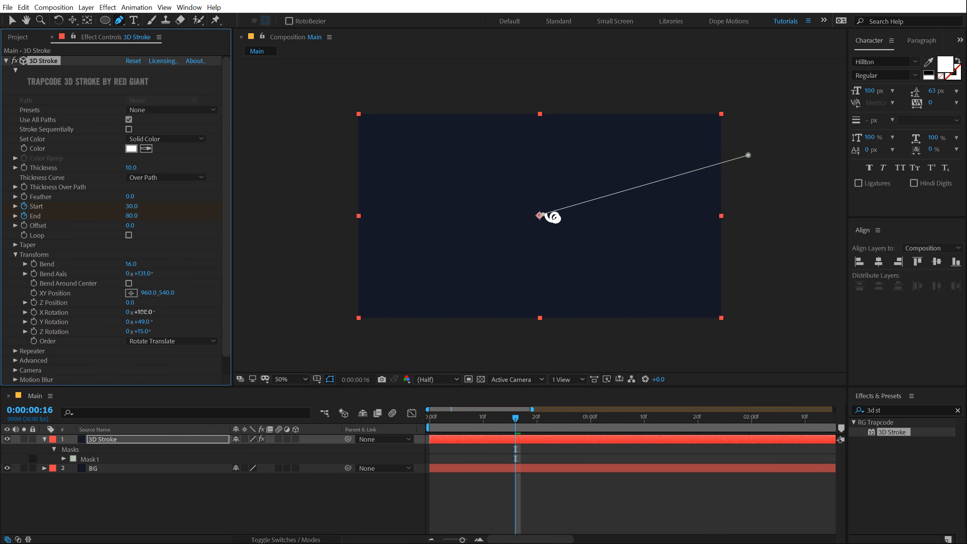
pyautogui.click(143, 322)
pyautogui.write('297')
pyautogui.press('Return')
pyautogui.click(142, 331)
pyautogui.write('0')
pyautogui.press('Return')
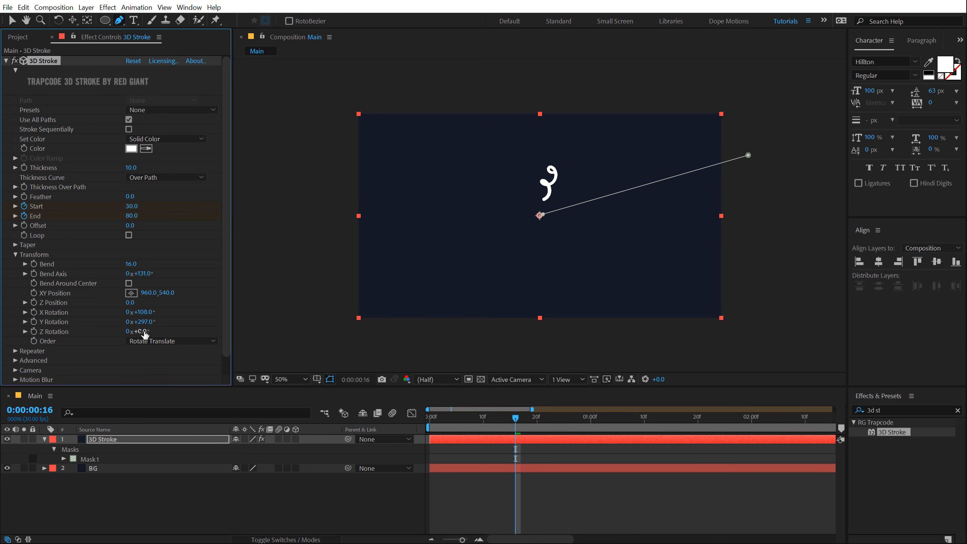
pyautogui.moveTo(136, 276); pyautogui.dragTo(185, 278)
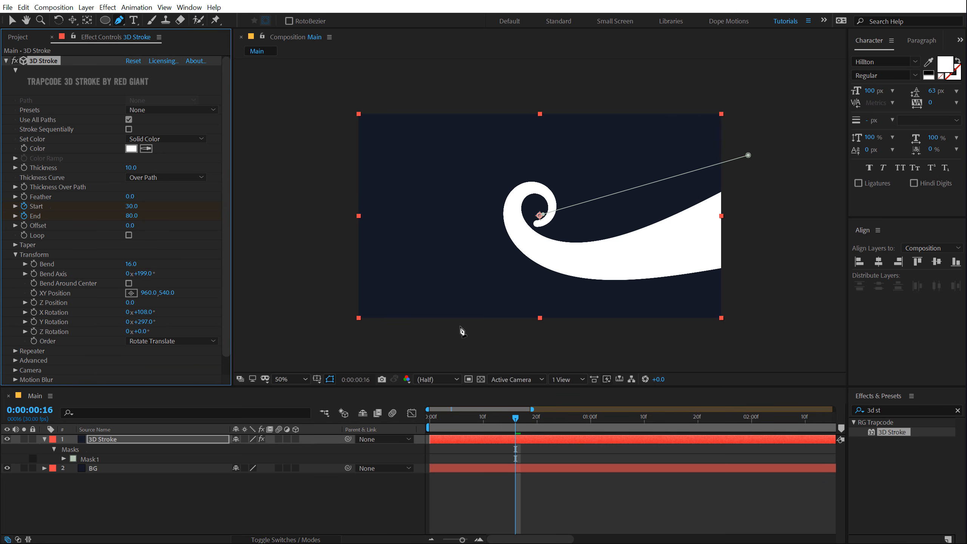
# Play and scrub through the curling stroke's animation to check its motion from the first frame until the curl completes.
pyautogui.moveTo(436, 419)
pyautogui.mouseDown()
pyautogui.moveTo(486, 438)
pyautogui.moveTo(590, 452)
pyautogui.moveTo(394, 438)
pyautogui.mouseUp()
pyautogui.press('space')
pyautogui.moveTo(444, 418); pyautogui.dragTo(422, 415)
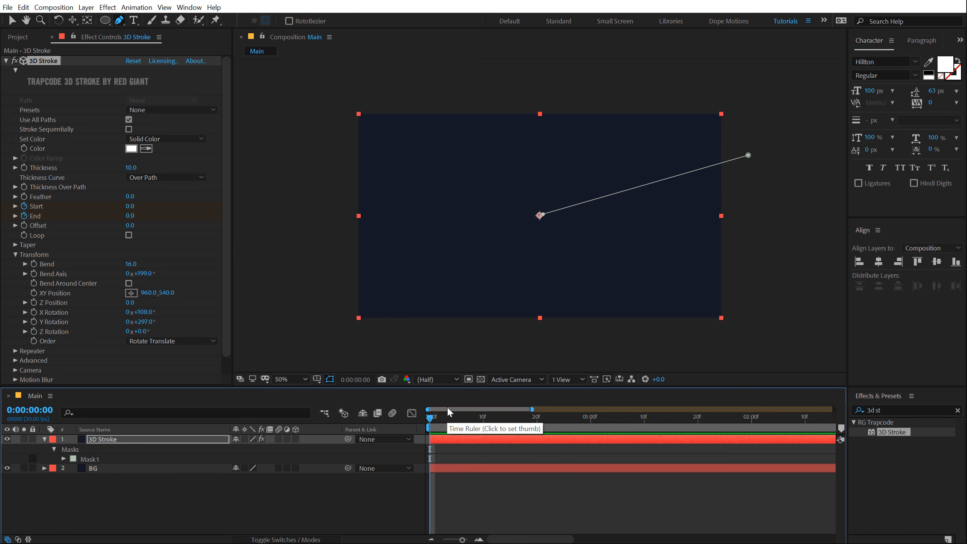
pyautogui.moveTo(451, 419); pyautogui.dragTo(536, 422)
pyautogui.moveTo(144, 313); pyautogui.dragTo(144, 312)
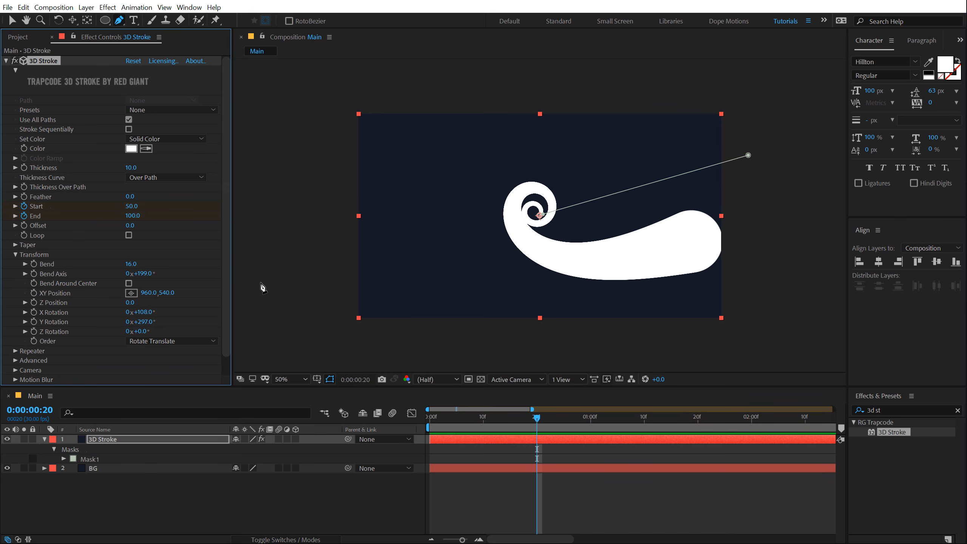
pyautogui.moveTo(479, 422)
pyautogui.mouseDown()
pyautogui.moveTo(469, 427)
pyautogui.moveTo(548, 431)
pyautogui.moveTo(530, 432)
pyautogui.mouseUp()
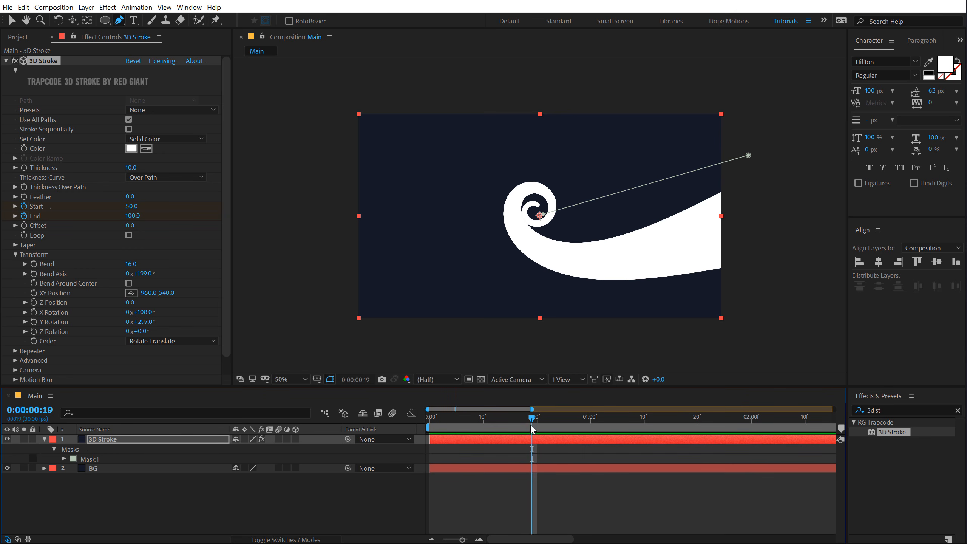
pyautogui.scroll(1, 564, 293)
pyautogui.scroll(-1, 566, 297)
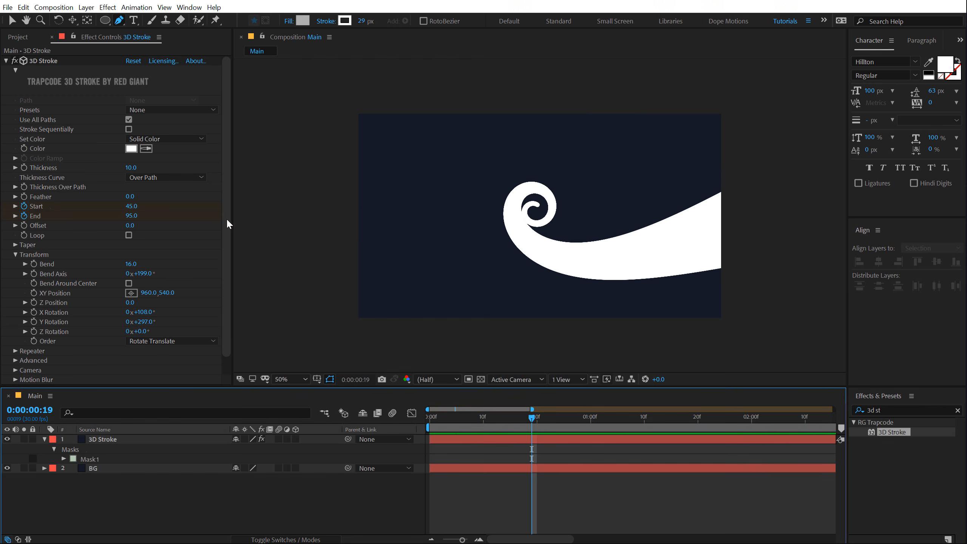
# Set the stroke's Thickness to 15 and scrub through the animation.
pyautogui.click(130, 168)
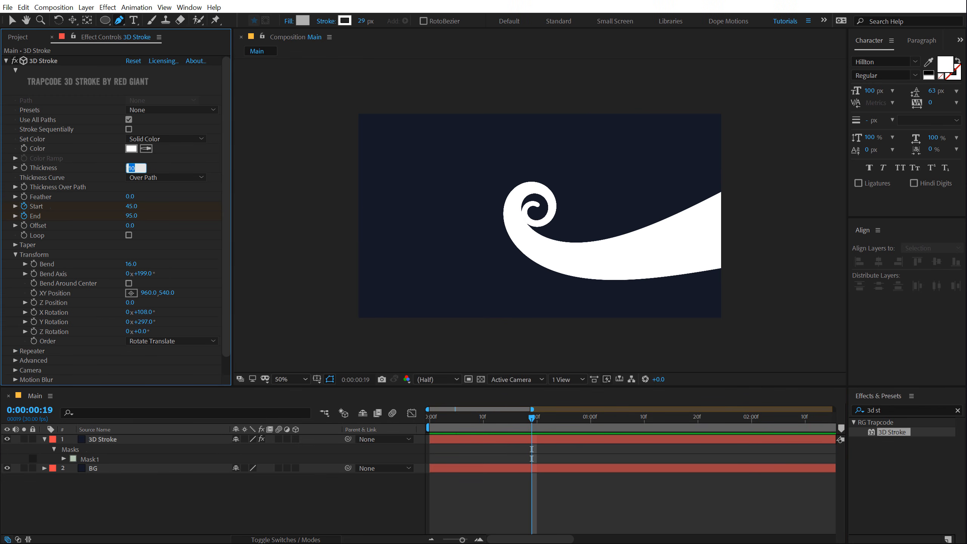
pyautogui.write('15')
pyautogui.press('Return')
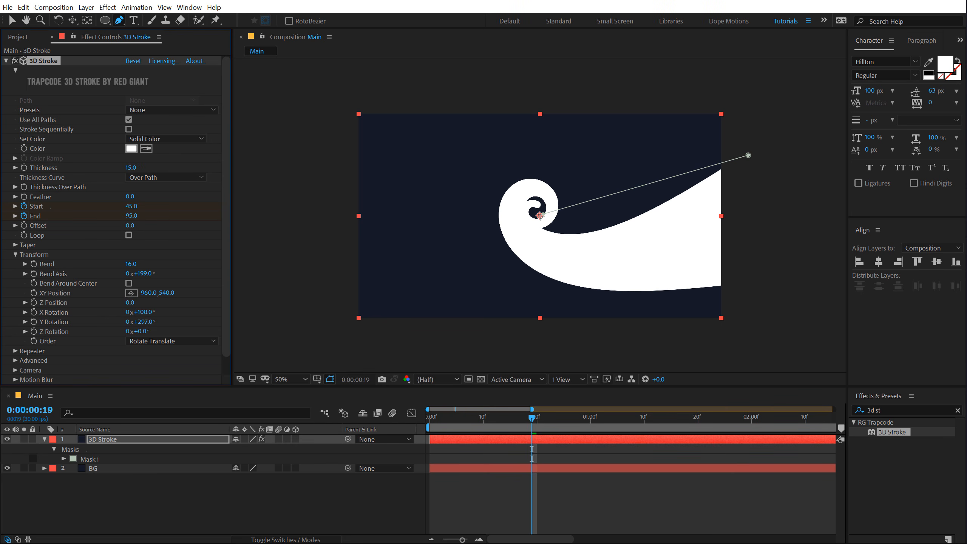
pyautogui.moveTo(438, 420); pyautogui.dragTo(565, 423)
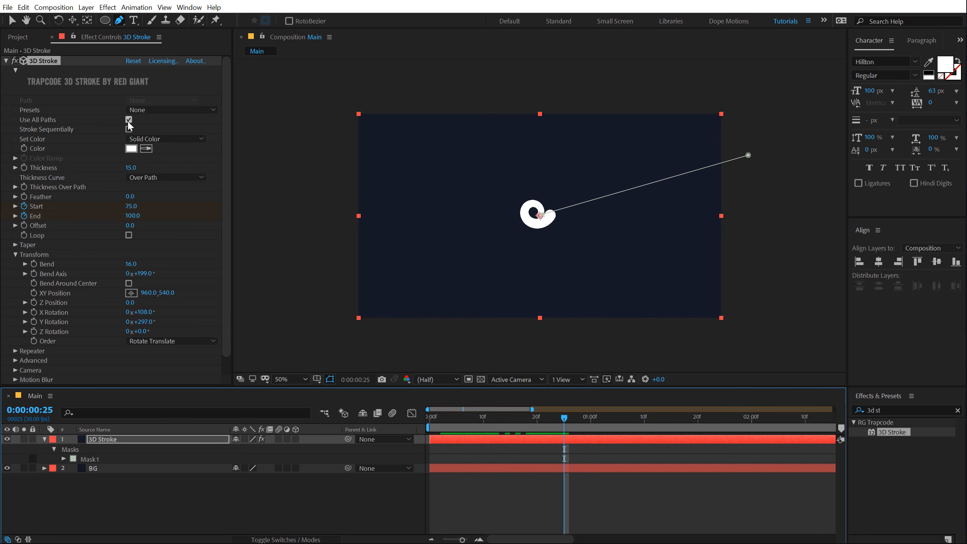
# Change the stroke's color to bright blue 008AFF and scrub back through the animation.
pyautogui.click(131, 148)
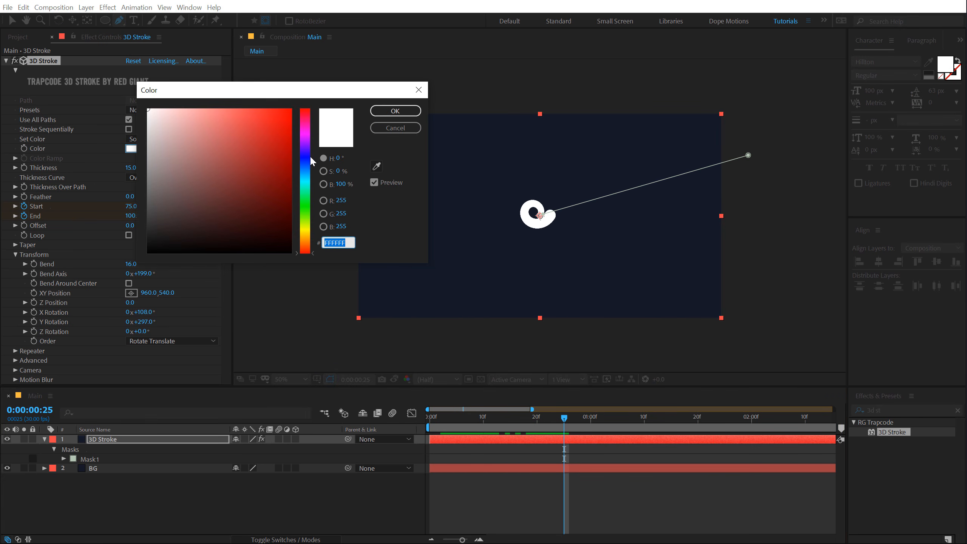
pyautogui.click(310, 170)
pyautogui.moveTo(279, 119); pyautogui.dragTo(304, 98)
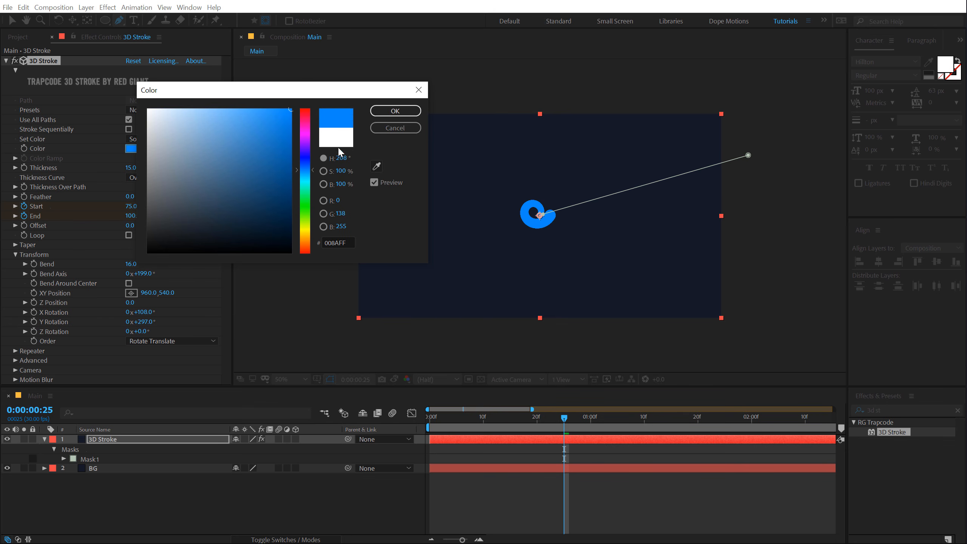
pyautogui.click(395, 111)
pyautogui.moveTo(447, 417)
pyautogui.mouseDown()
pyautogui.moveTo(567, 417)
pyautogui.moveTo(525, 417)
pyautogui.moveTo(519, 407)
pyautogui.mouseUp()
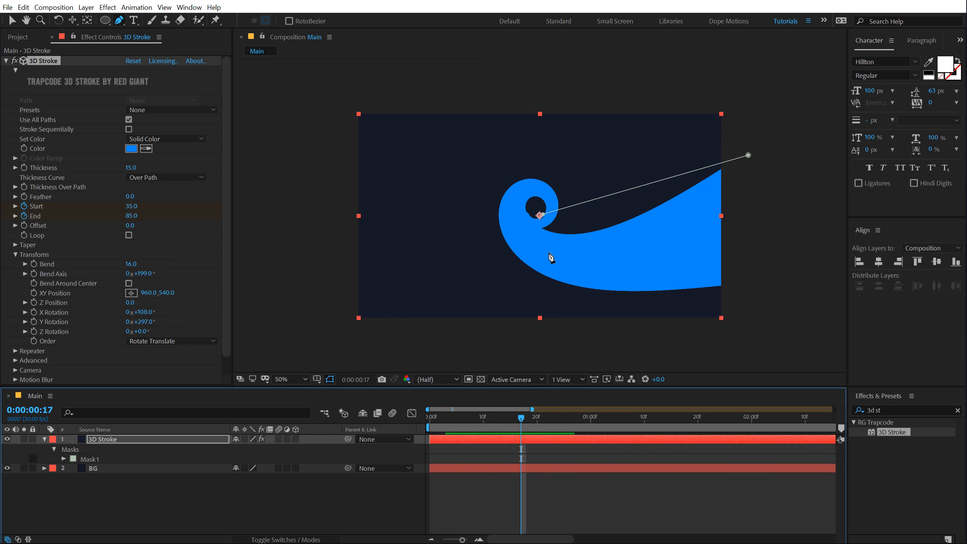
# Add an Inner Shadow layer style to the 3D Stroke layer.
pyautogui.click(44, 439)
pyautogui.click(103, 440)
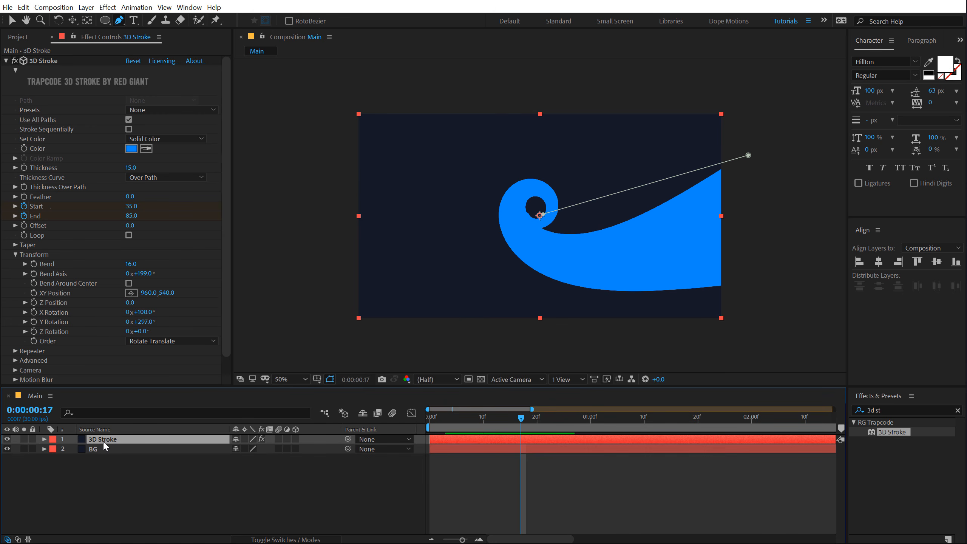
pyautogui.rightClick(103, 440)
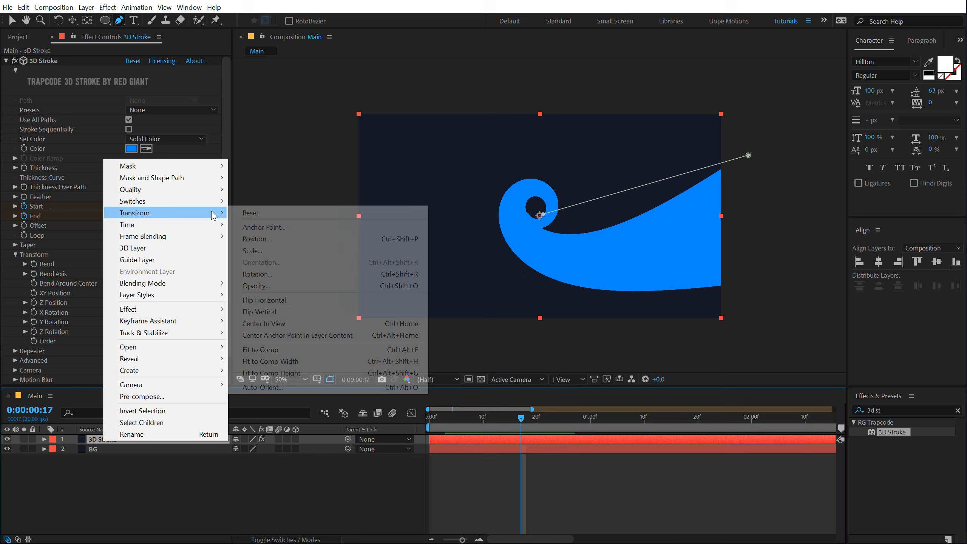
pyautogui.moveTo(209, 295)
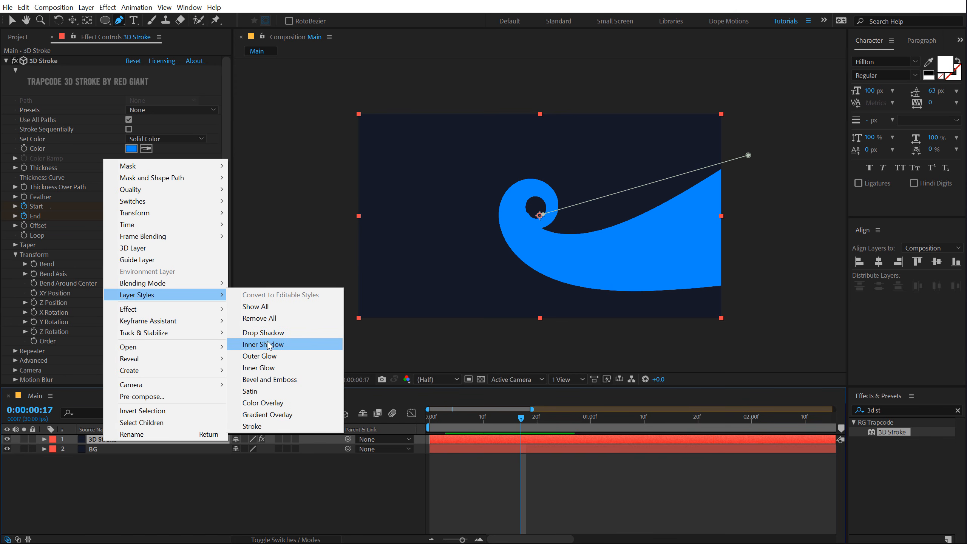
pyautogui.click(262, 344)
# Sample the wave's blue for the inner shadow's color and darken it to 004E90.
pyautogui.scroll(2, 509, 259)
pyautogui.moveTo(551, 246); pyautogui.dragTo(522, 181)
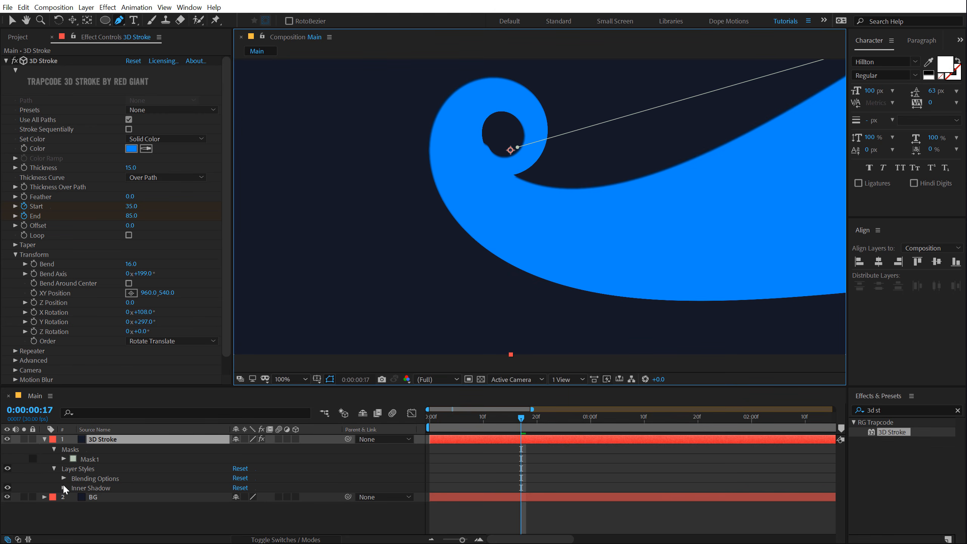
pyautogui.click(64, 487)
pyautogui.scroll(-2, 208, 490)
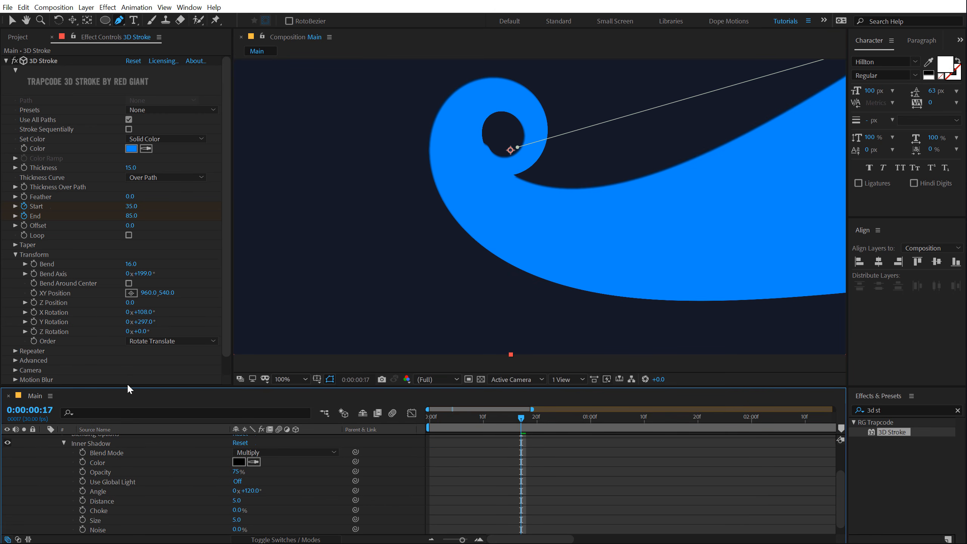
pyautogui.moveTo(127, 388); pyautogui.dragTo(128, 301)
pyautogui.click(254, 420)
pyautogui.click(557, 195)
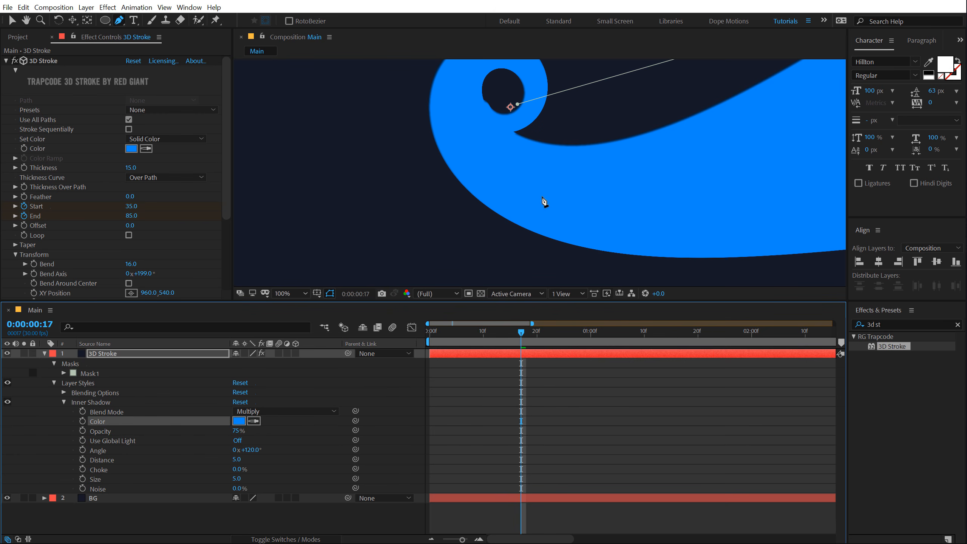
pyautogui.click(238, 420)
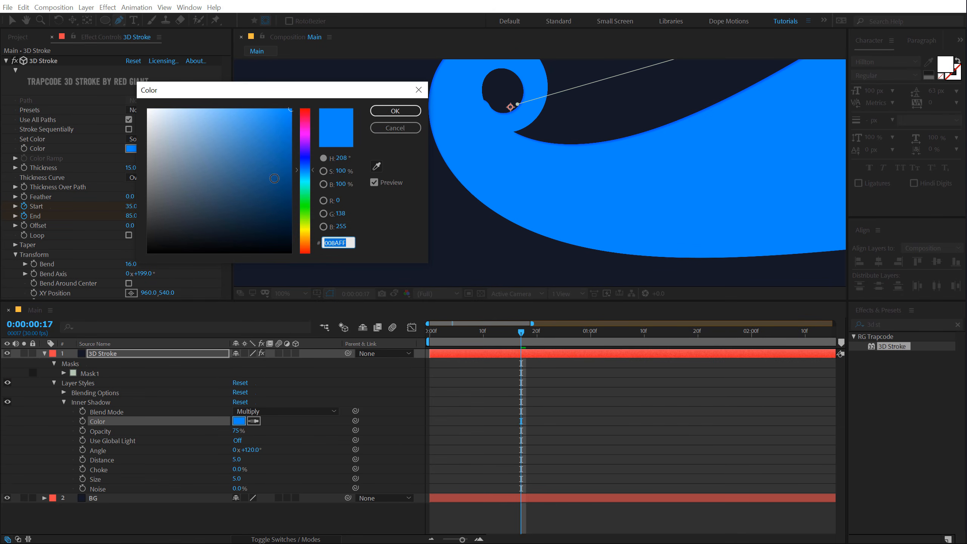
pyautogui.click(286, 169)
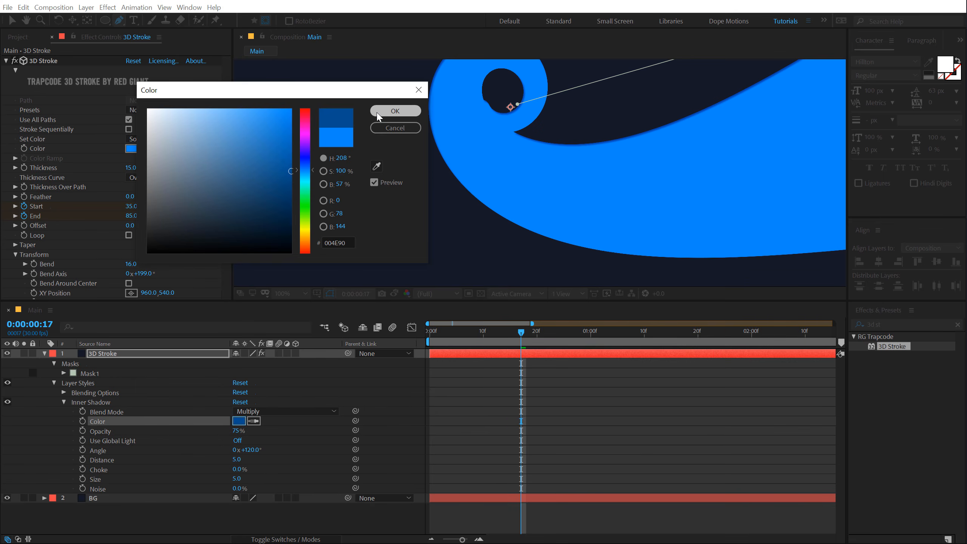
pyautogui.click(395, 111)
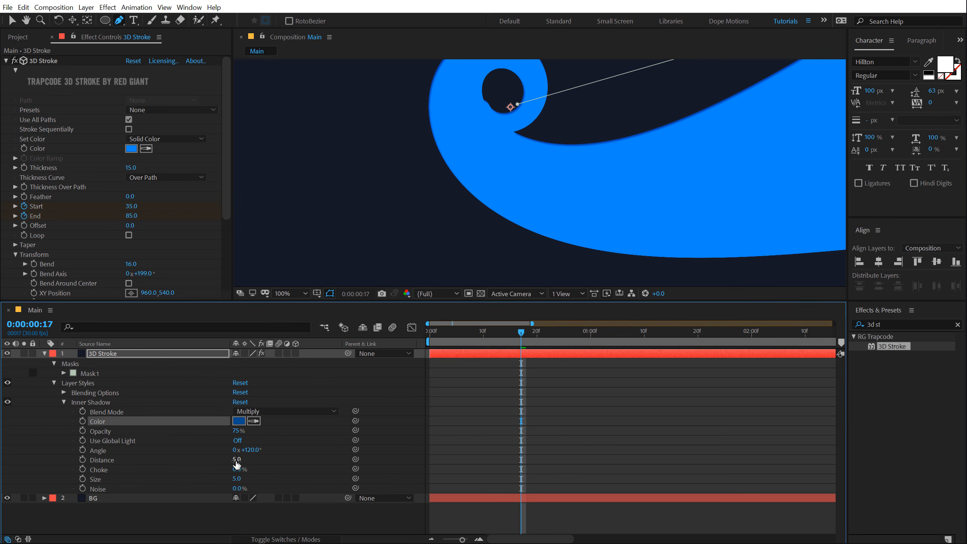
# Try inner shadow Distance values of 35 and 25.
pyautogui.click(238, 459)
pyautogui.write('35')
pyautogui.press('Return')
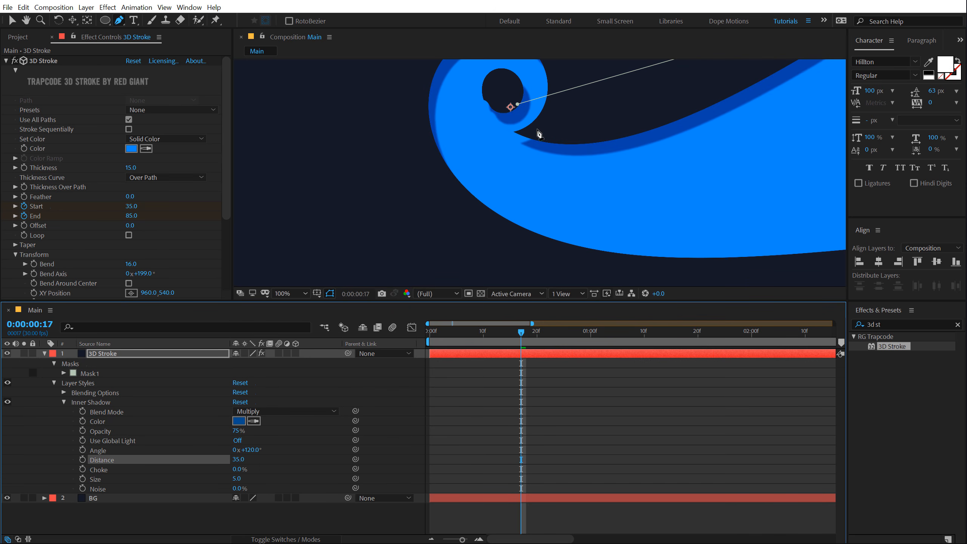
pyautogui.click(238, 459)
pyautogui.write('25')
pyautogui.press('Return')
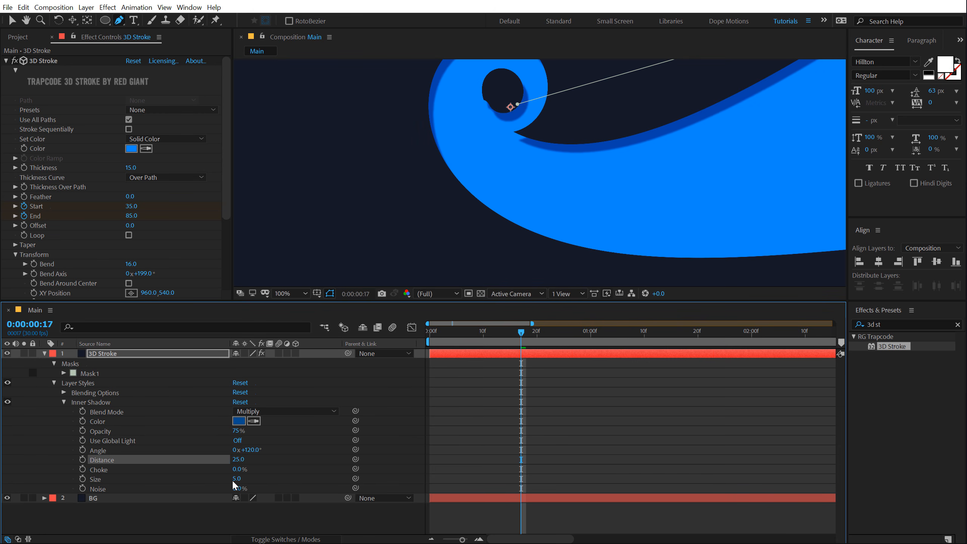
# Set the inner shadow's Size to 0, Noise to 100% and Opacity to 50%, and scrub through the animation.
pyautogui.moveTo(236, 478); pyautogui.dragTo(187, 487)
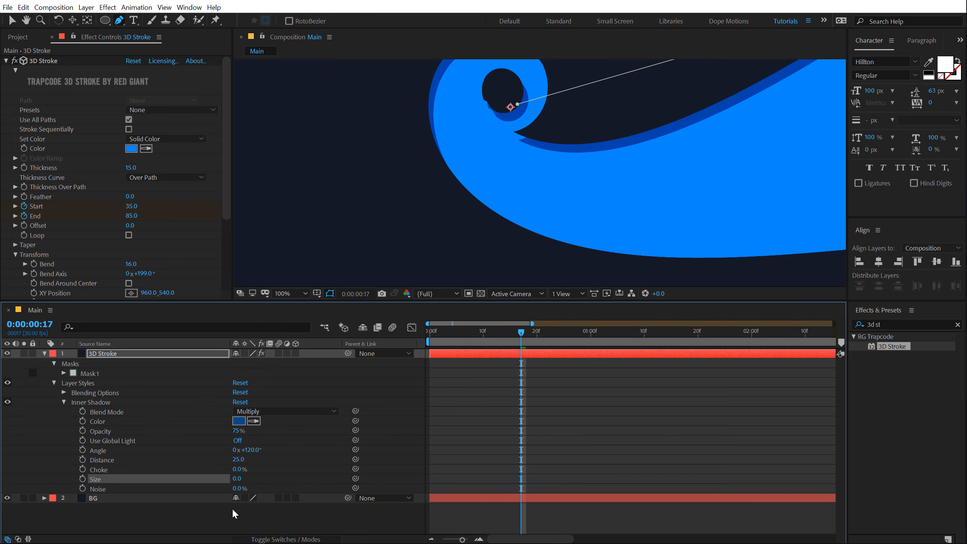
pyautogui.moveTo(236, 489); pyautogui.dragTo(278, 486)
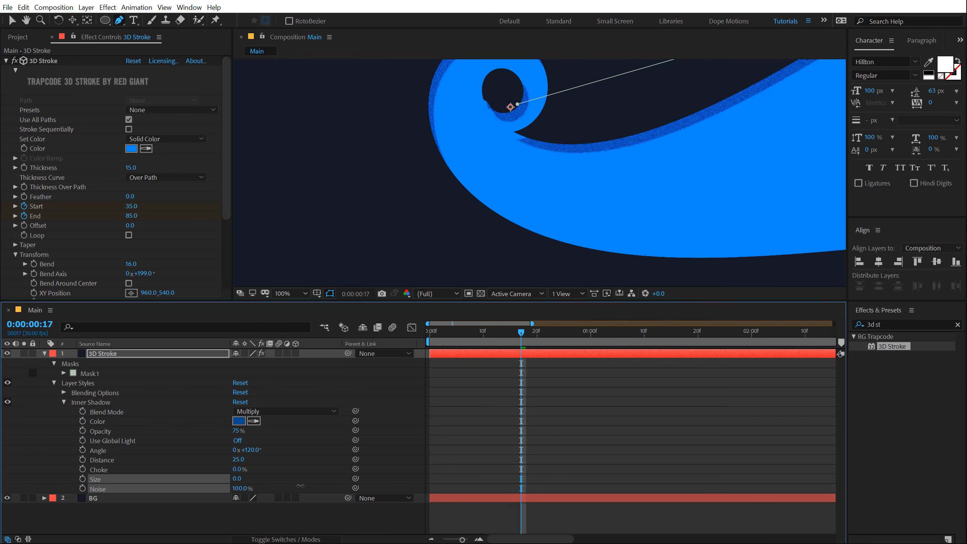
pyautogui.moveTo(300, 485); pyautogui.dragTo(303, 483)
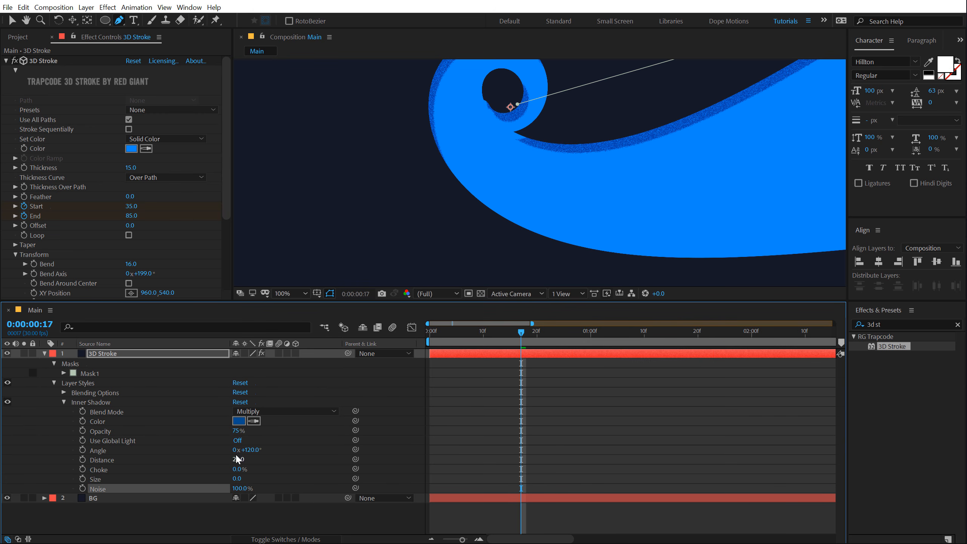
pyautogui.click(236, 435)
pyautogui.write('50')
pyautogui.press('Return')
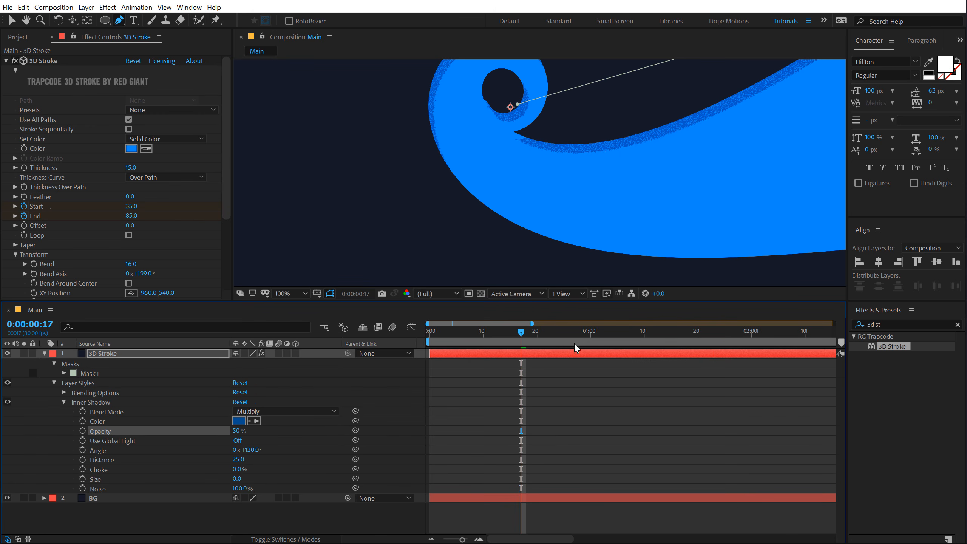
pyautogui.click(525, 389)
pyautogui.scroll(-2, 522, 242)
pyautogui.moveTo(442, 329)
pyautogui.mouseDown()
pyautogui.moveTo(430, 331)
pyautogui.moveTo(570, 351)
pyautogui.moveTo(510, 352)
pyautogui.moveTo(518, 354)
pyautogui.mouseUp()
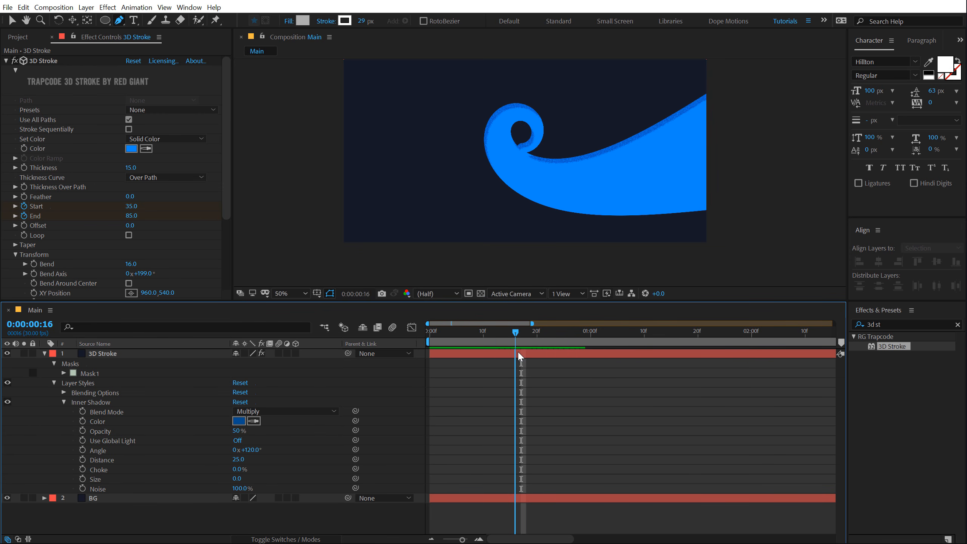
# Set the inner shadow's Distance to 30 and deselect the layer.
pyautogui.moveTo(238, 459); pyautogui.dragTo(243, 464)
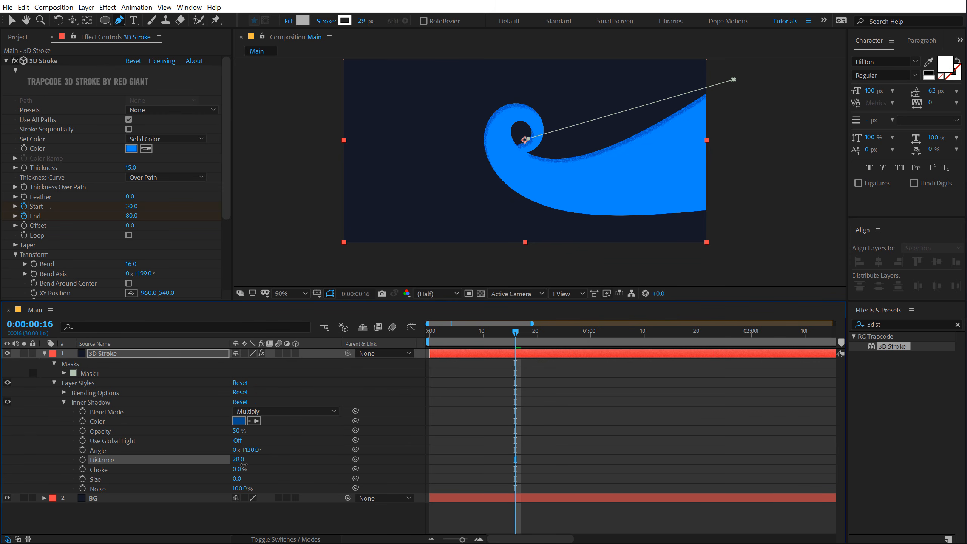
pyautogui.click(234, 460)
pyautogui.write('30')
pyautogui.press('Return')
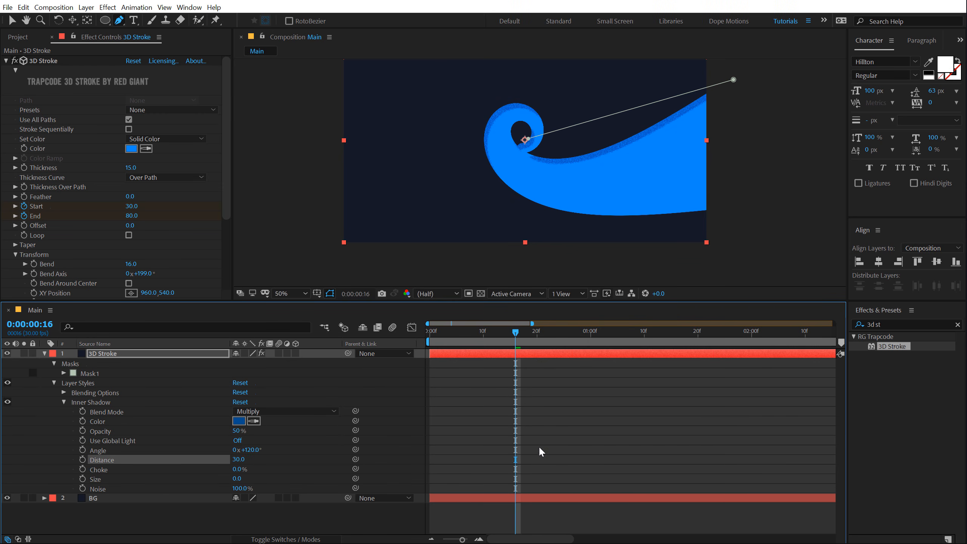
pyautogui.click(531, 453)
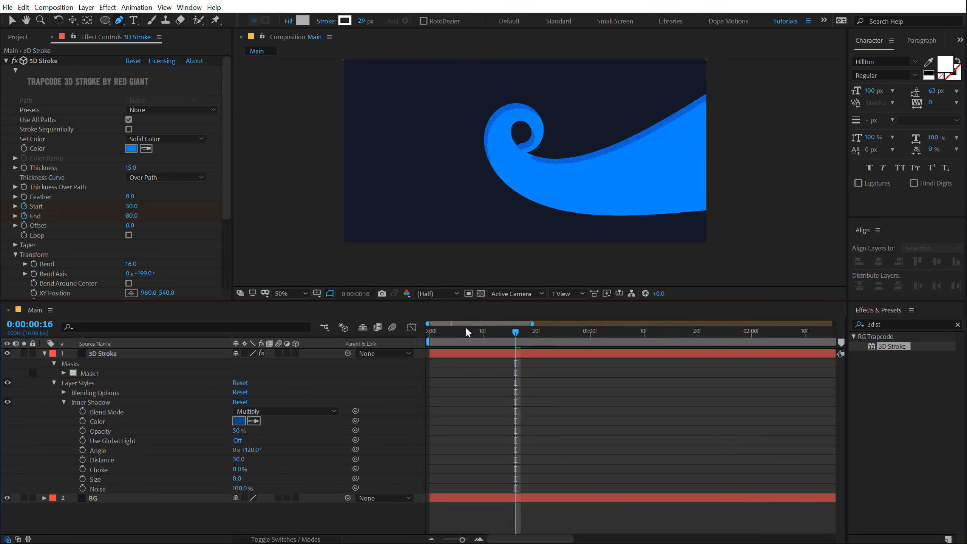
# Preview the wave animation and park the playhead at frame 19.
pyautogui.moveTo(442, 334); pyautogui.dragTo(571, 334)
pyautogui.press('space')
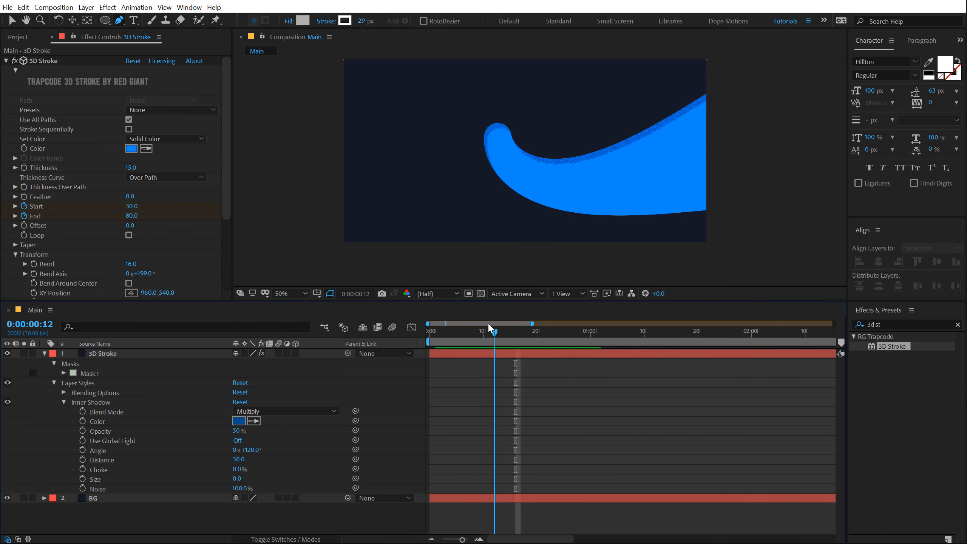
pyautogui.click(540, 331)
pyautogui.moveTo(541, 331)
pyautogui.mouseDown()
pyautogui.moveTo(511, 327)
pyautogui.moveTo(532, 331)
pyautogui.mouseUp()
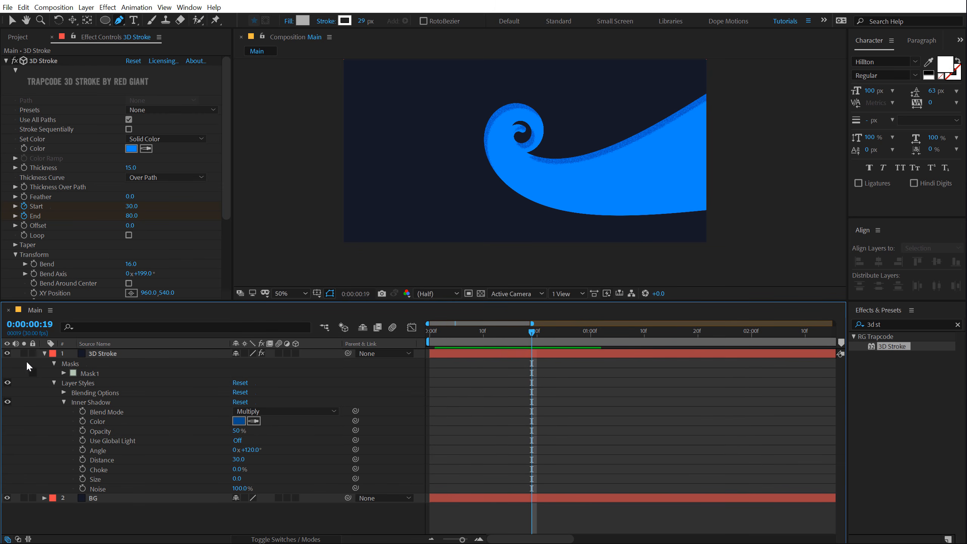
# Collapse the 3D Stroke layer's properties, enlarge the composition and effect settings area, and collapse the effect's Transform group.
pyautogui.click(45, 353)
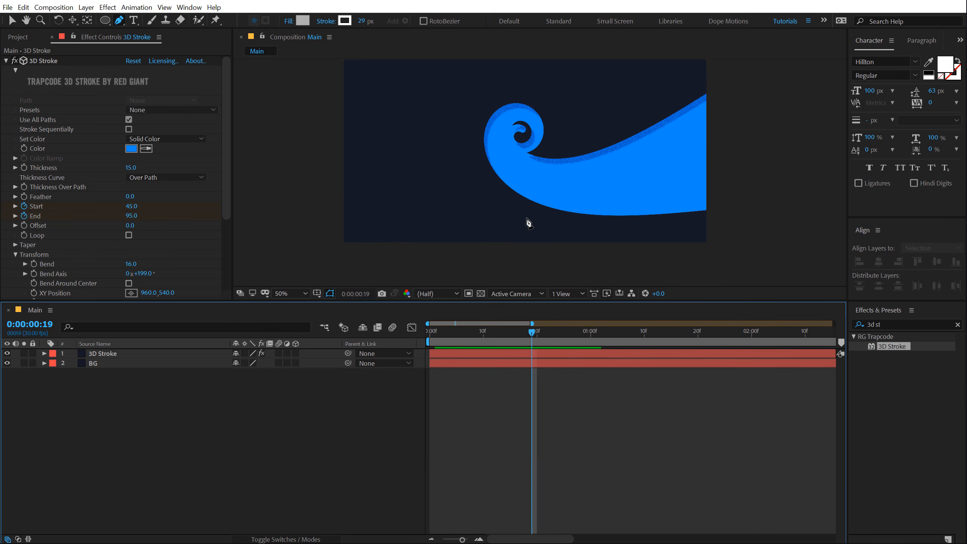
pyautogui.press('h')
pyautogui.moveTo(442, 207)
pyautogui.mouseDown()
pyautogui.moveTo(451, 222)
pyautogui.moveTo(441, 241)
pyautogui.mouseUp()
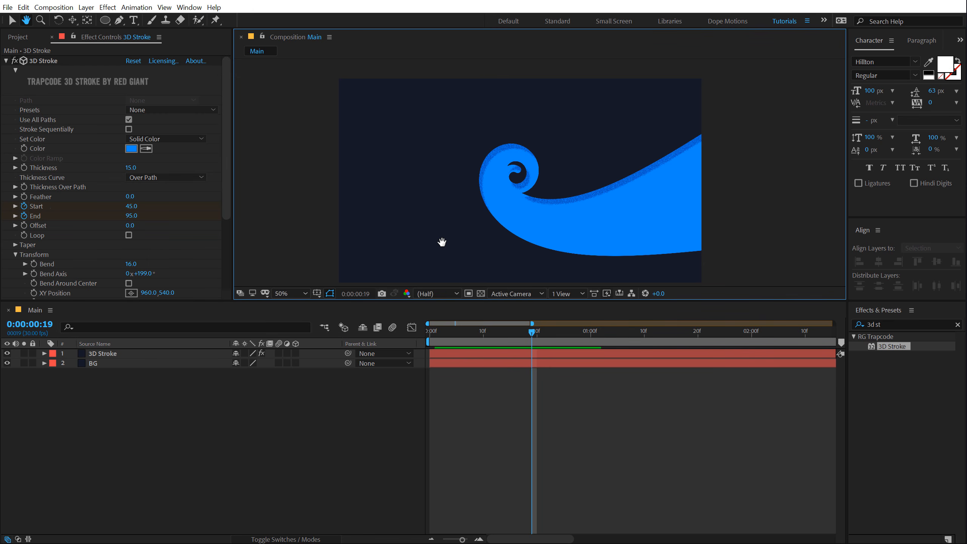
pyautogui.press('g')
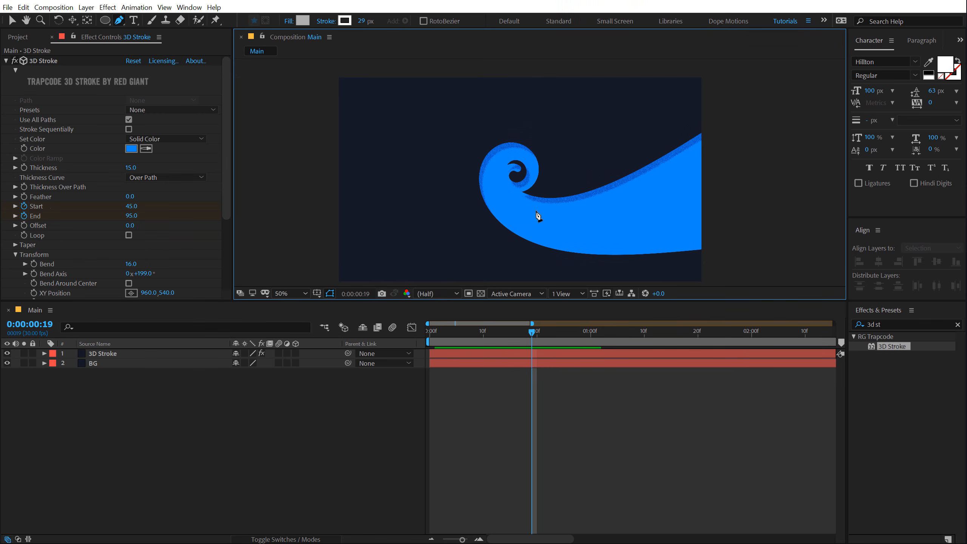
pyautogui.moveTo(86, 300); pyautogui.dragTo(86, 388)
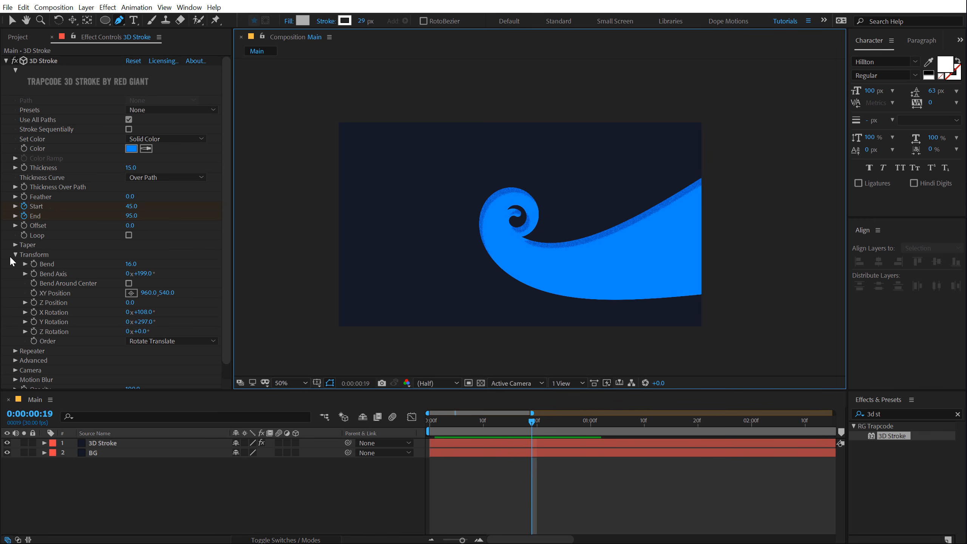
pyautogui.click(15, 255)
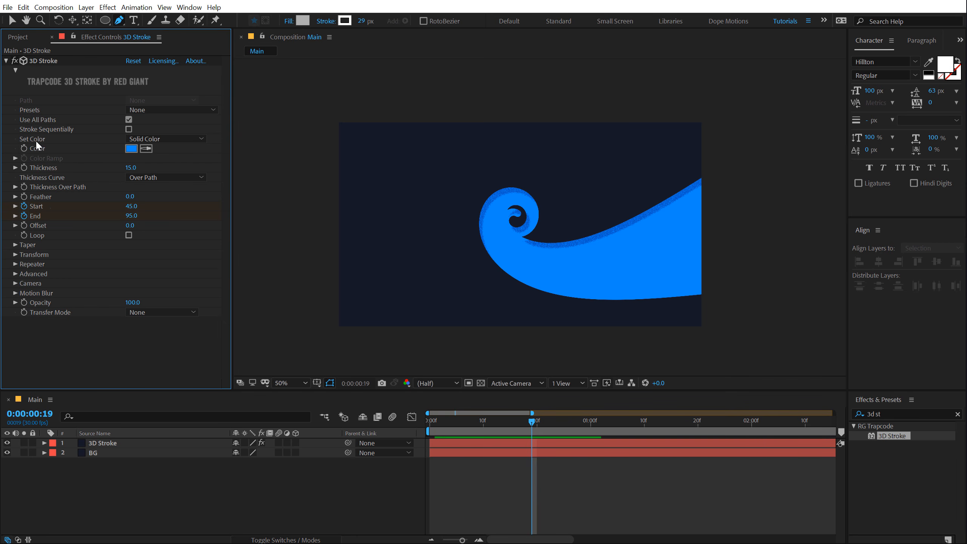
# Try Set Color Follows Offset with the white-to-black Color Ramp preset on the wave and scrub through the animation.
pyautogui.click(143, 142)
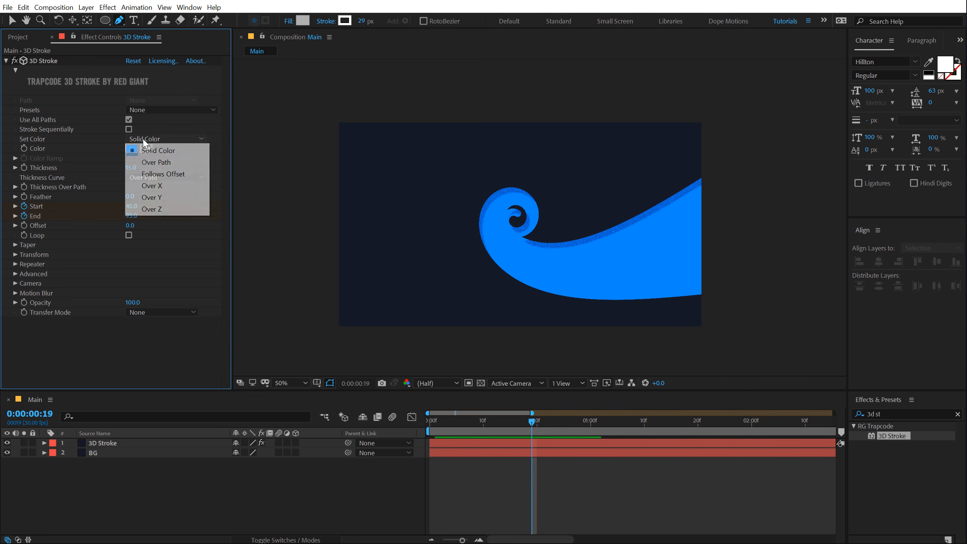
pyautogui.click(154, 174)
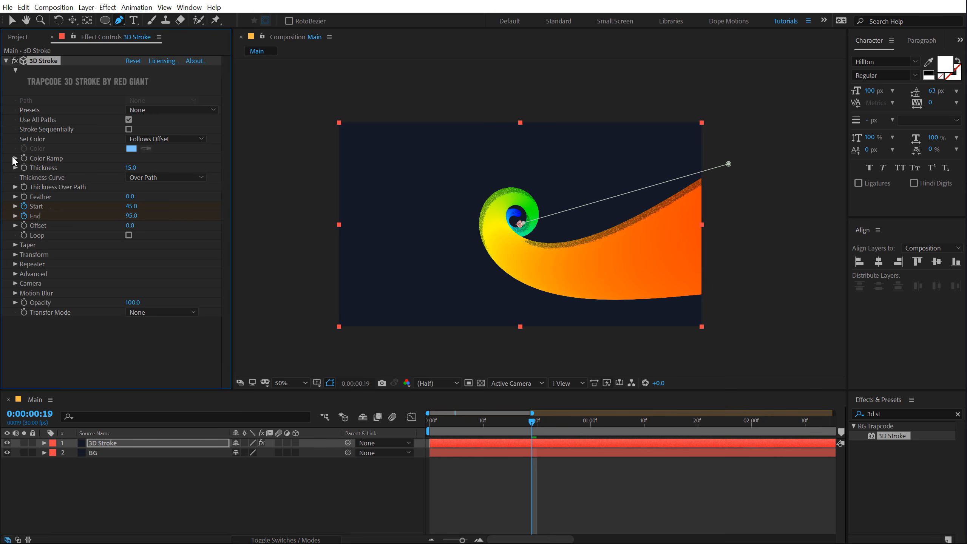
pyautogui.click(16, 157)
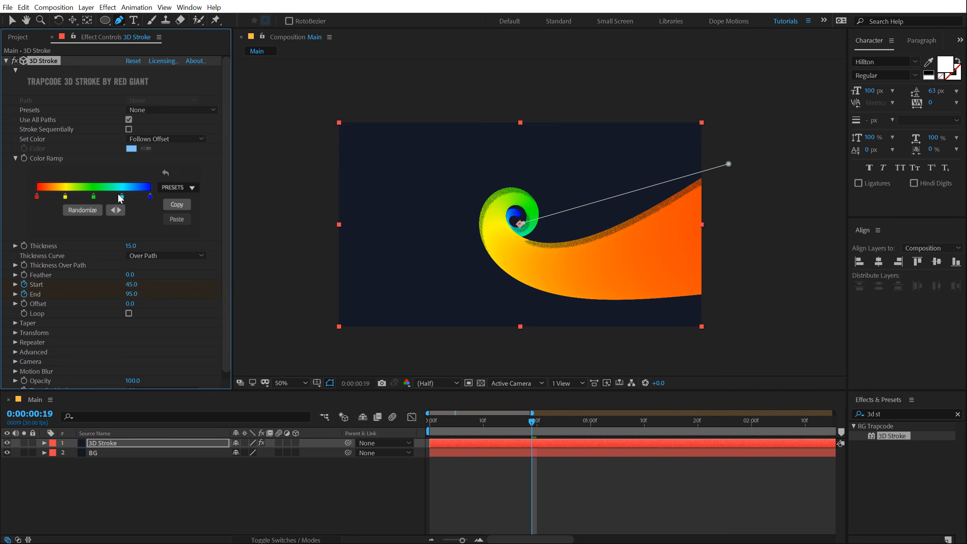
pyautogui.click(182, 187)
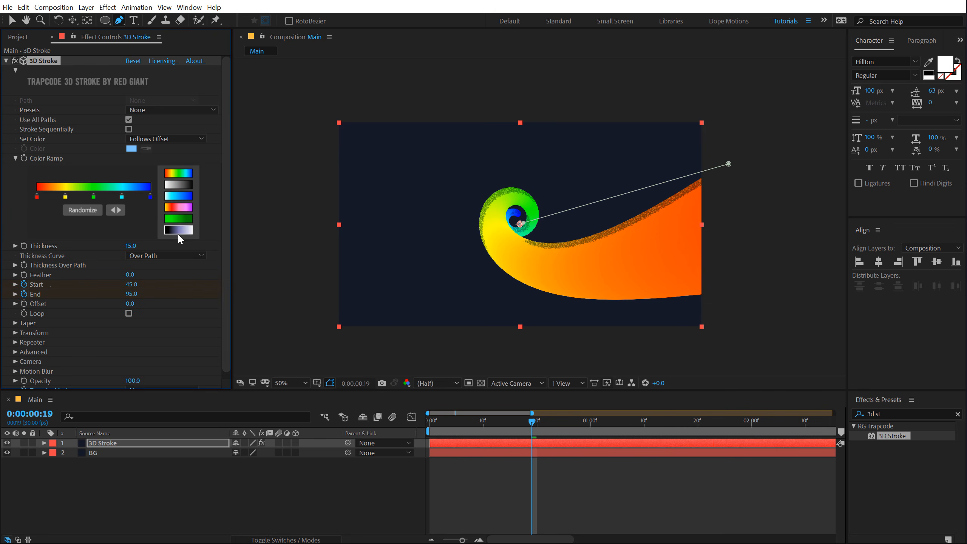
pyautogui.click(180, 183)
pyautogui.moveTo(433, 420)
pyautogui.mouseDown()
pyautogui.moveTo(563, 419)
pyautogui.moveTo(516, 429)
pyautogui.mouseUp()
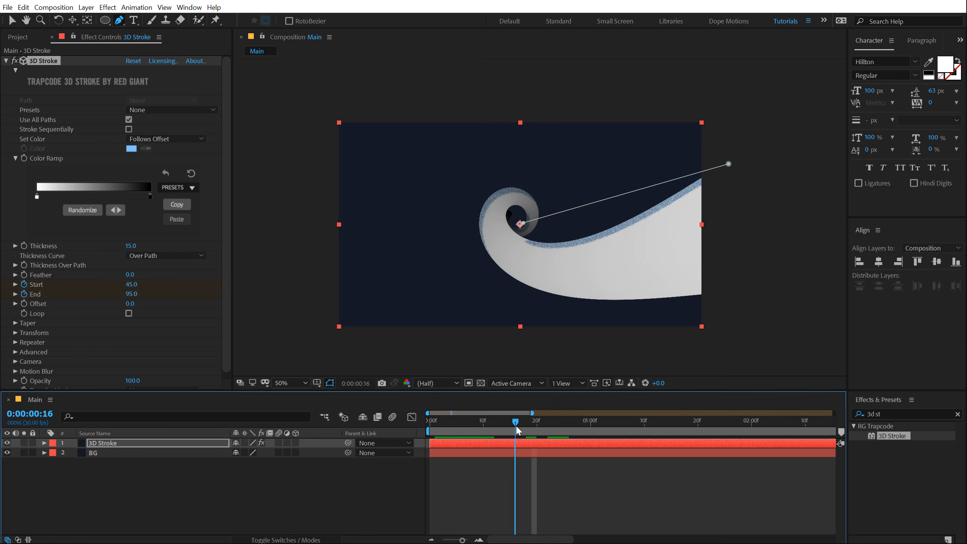
# Change the white stop of the color ramp to a pinkish red.
pyautogui.doubleClick(37, 197)
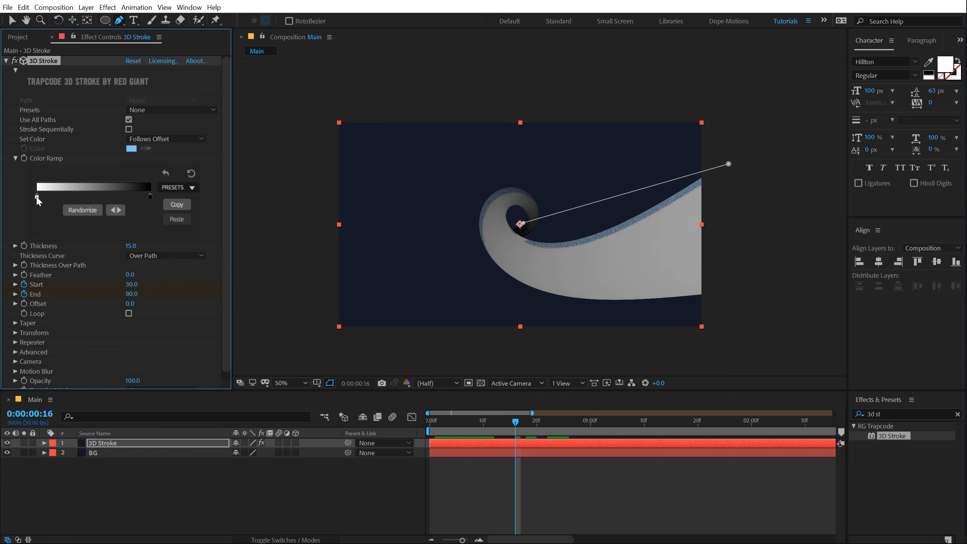
pyautogui.click(301, 125)
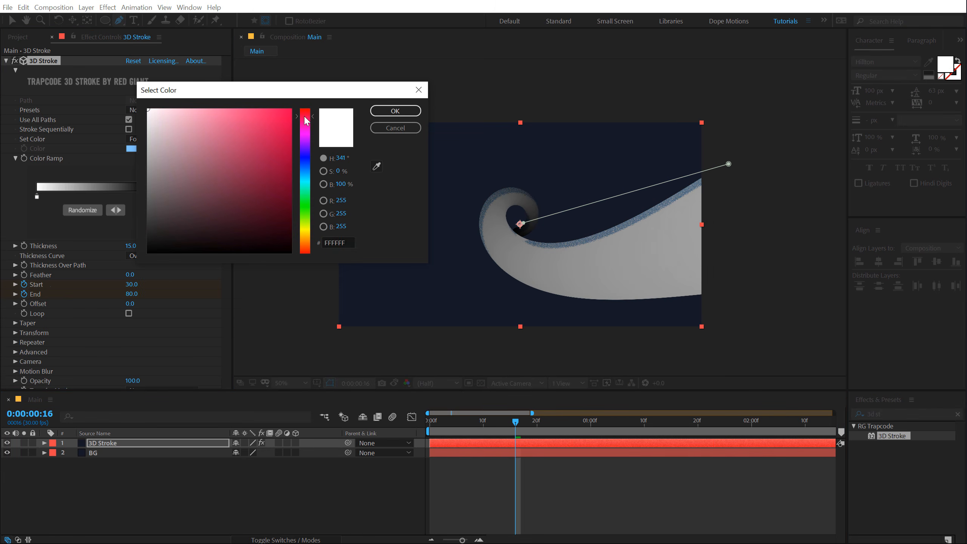
pyautogui.click(267, 120)
pyautogui.click(395, 110)
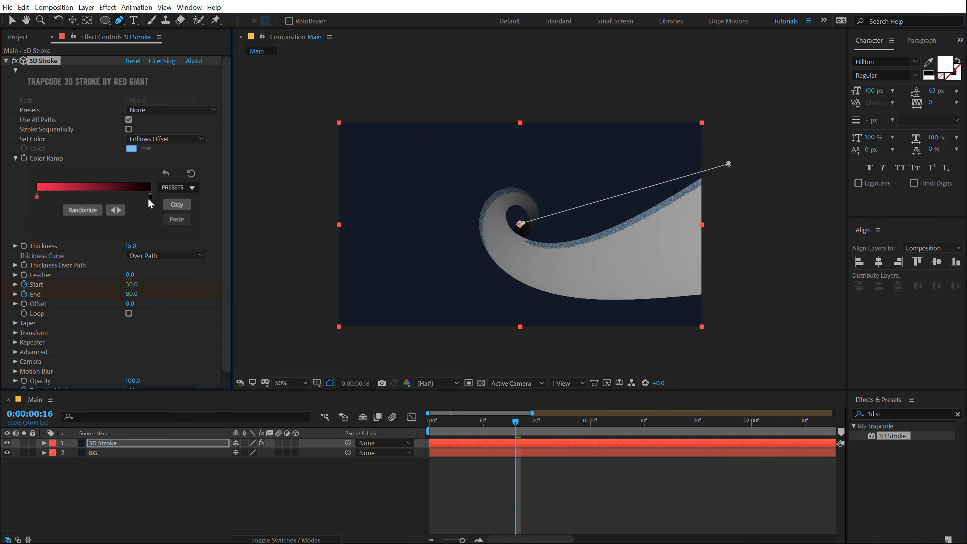
# Change the black stop of the color ramp to blue 006EFF, scrub through the gradient wave and deselect the layer.
pyautogui.doubleClick(149, 196)
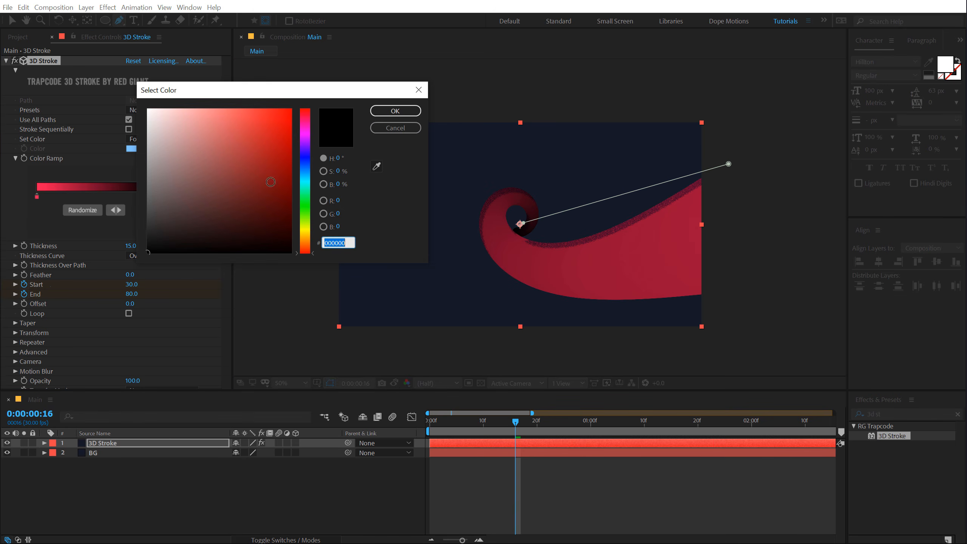
pyautogui.click(306, 166)
pyautogui.click(290, 110)
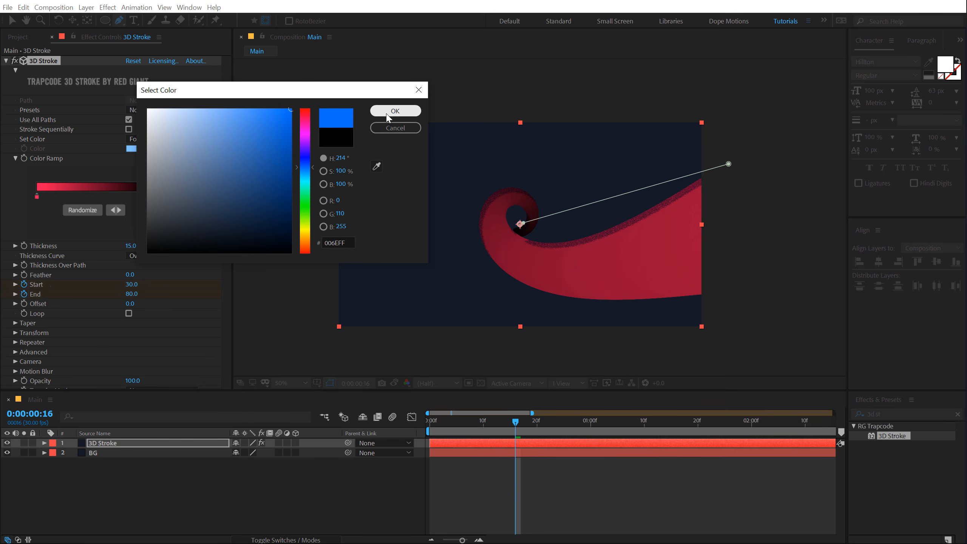
pyautogui.click(395, 110)
pyautogui.moveTo(437, 420)
pyautogui.mouseDown()
pyautogui.moveTo(560, 414)
pyautogui.moveTo(496, 411)
pyautogui.moveTo(504, 411)
pyautogui.mouseUp()
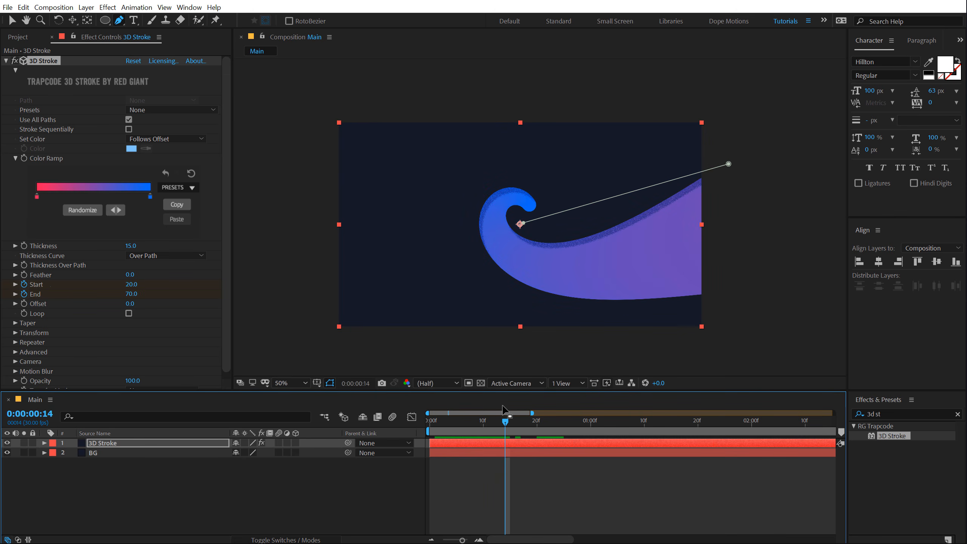
pyautogui.click(93, 495)
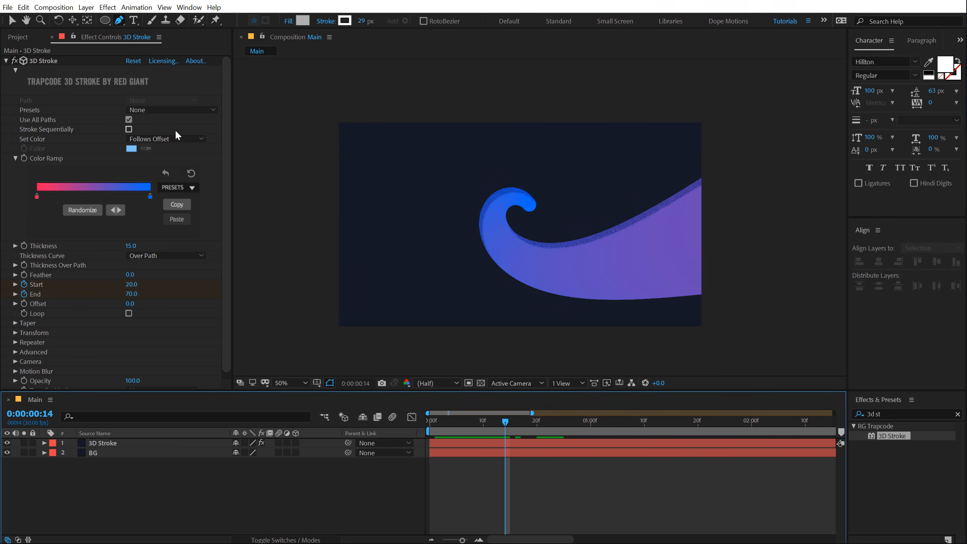
# Return the wave's Set Color option to Solid Color and scrub through the animation.
pyautogui.click(166, 138)
pyautogui.click(162, 147)
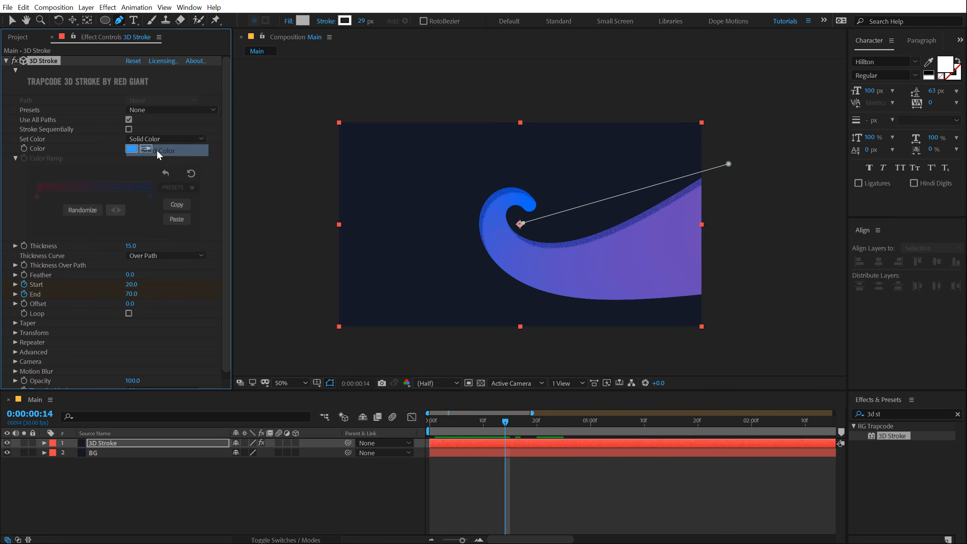
pyautogui.click(357, 480)
pyautogui.moveTo(438, 421); pyautogui.dragTo(537, 422)
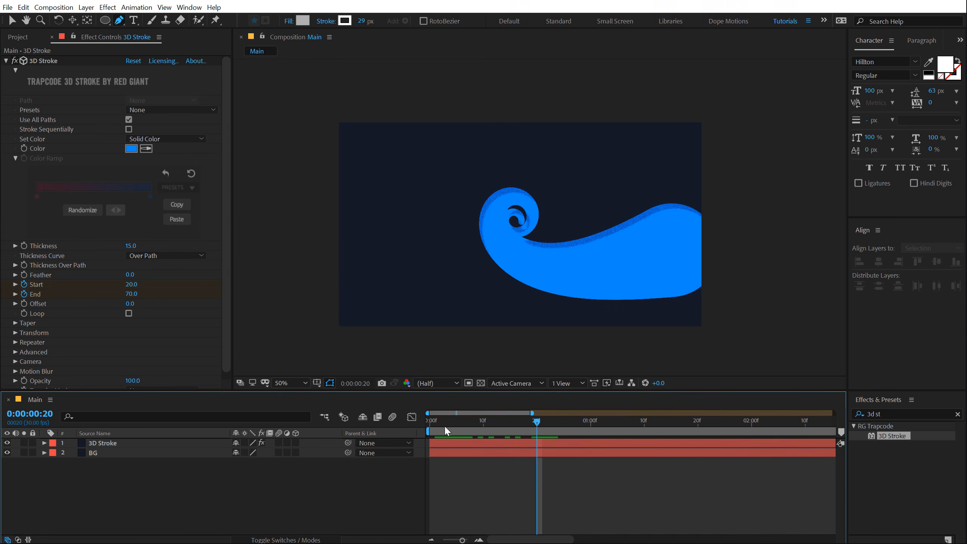
# Duplicate the 3D Stroke layer, set the copy's stroke color to red FF264F and deselect it.
pyautogui.click(103, 443)
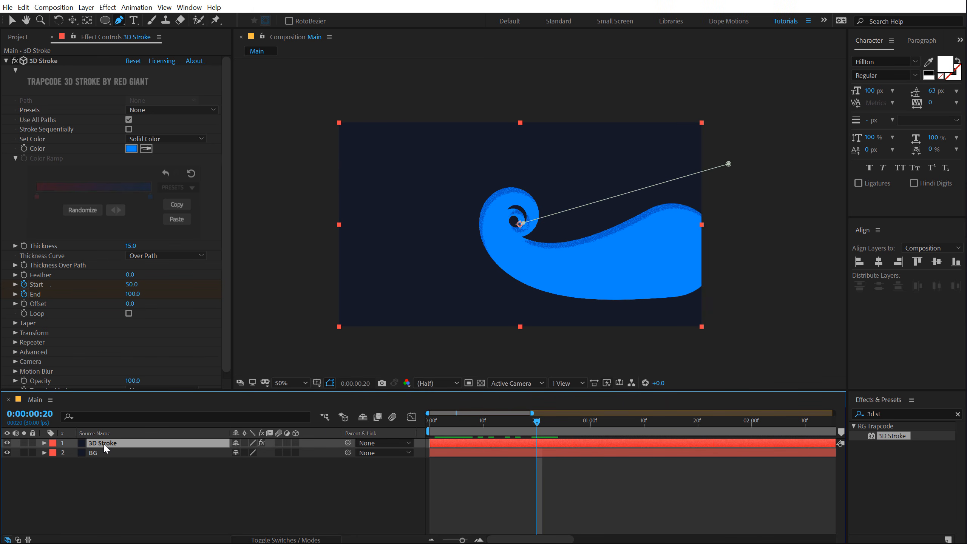
pyautogui.hotkey('ctrl', 'd')
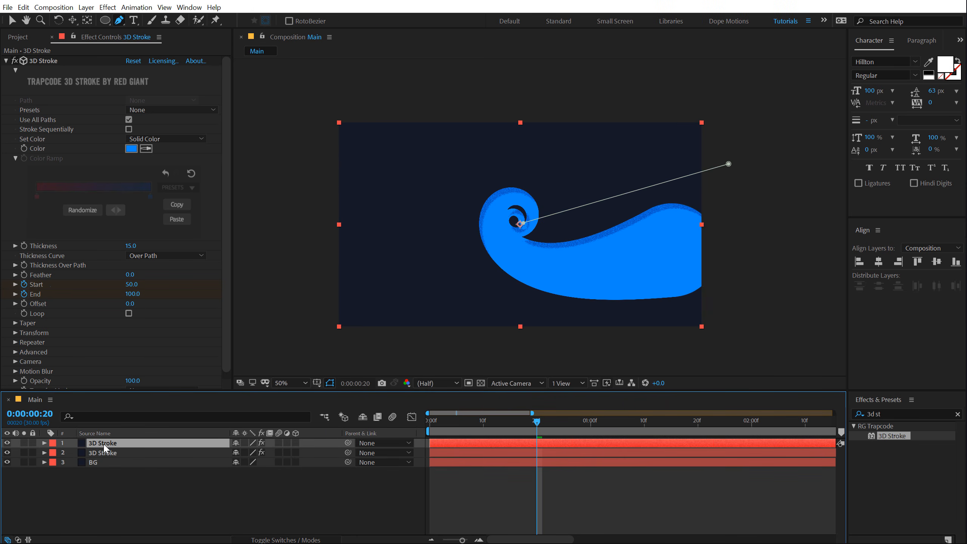
pyautogui.click(136, 149)
pyautogui.click(305, 114)
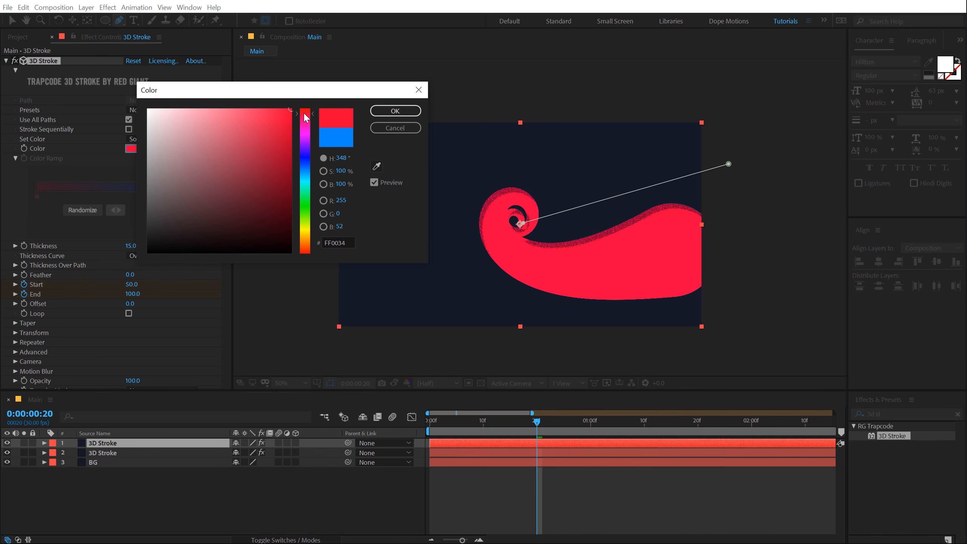
pyautogui.moveTo(271, 120); pyautogui.dragTo(269, 98)
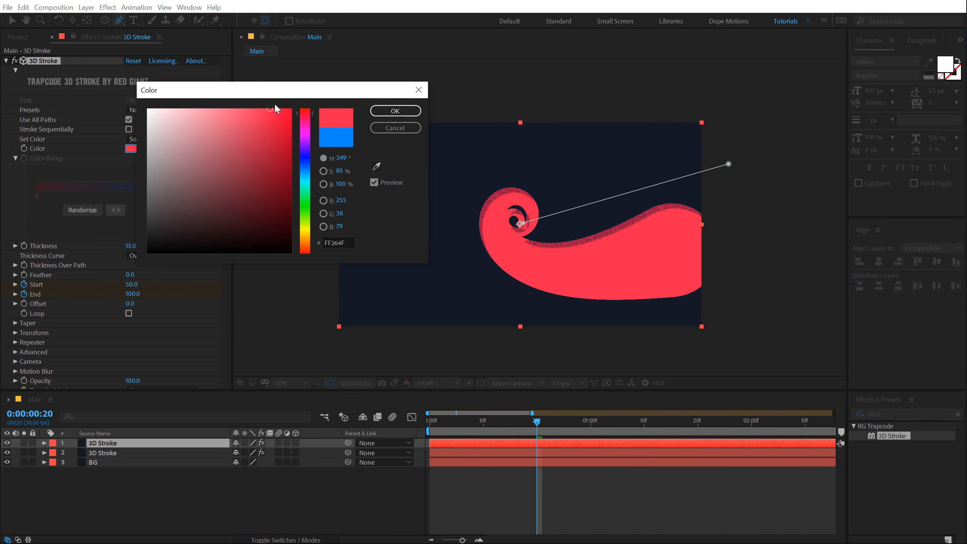
pyautogui.click(392, 110)
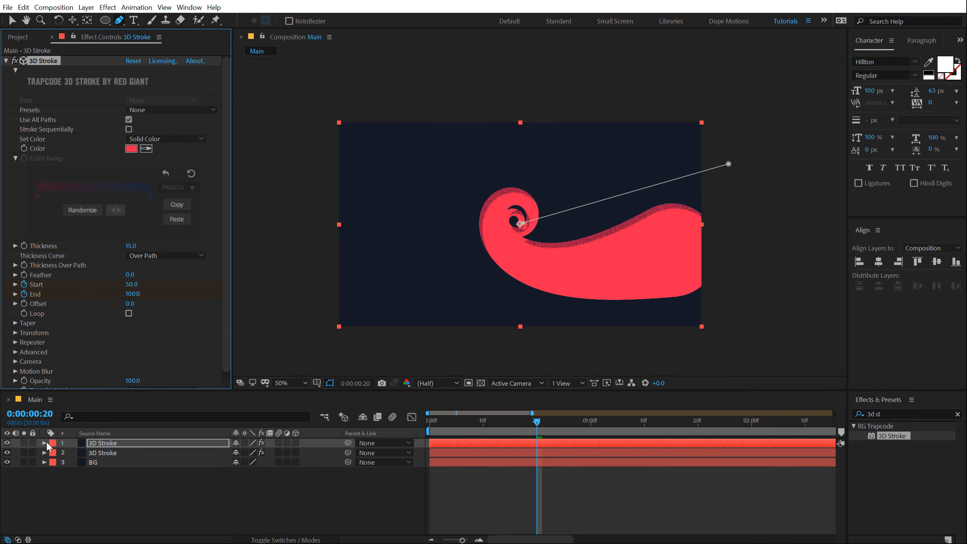
pyautogui.click(109, 488)
# Sample the red wave's color for its inner shadow, darken it to 930A24 and collapse the layer's properties.
pyautogui.click(44, 443)
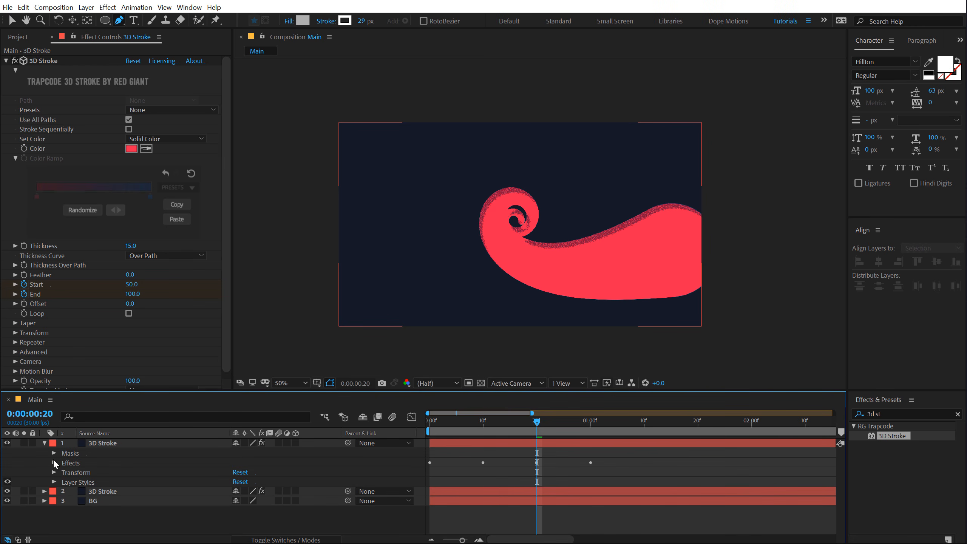
pyautogui.click(53, 482)
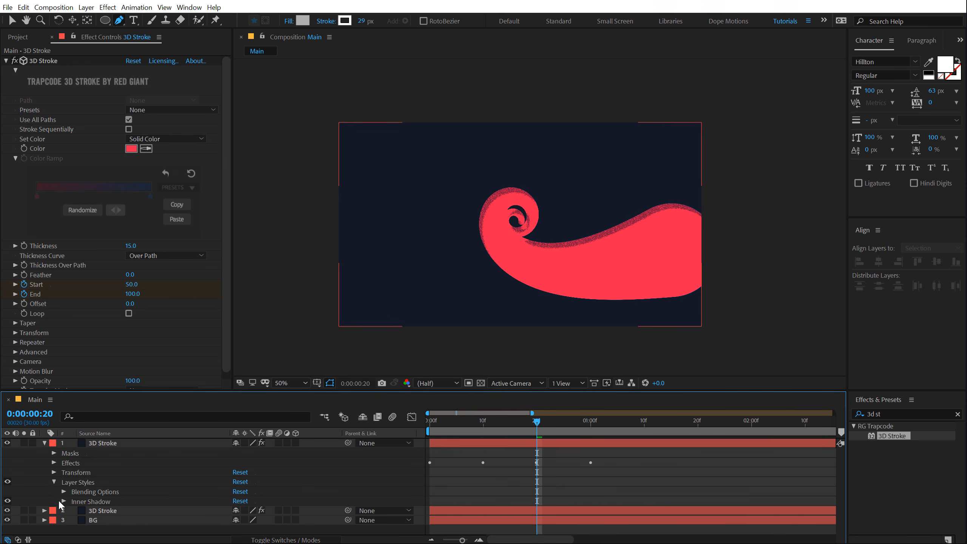
pyautogui.scroll(-3, 240, 464)
pyautogui.click(237, 463)
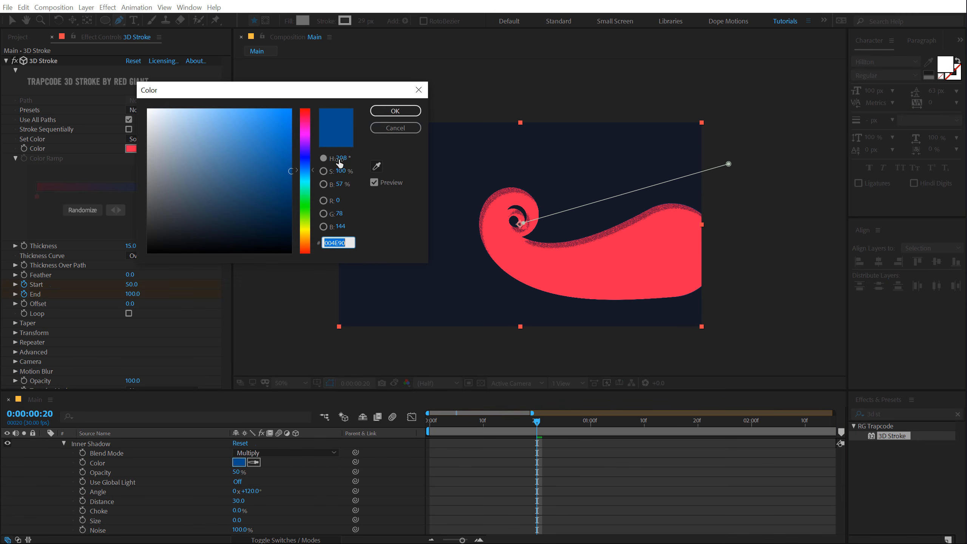
pyautogui.click(375, 168)
pyautogui.click(538, 253)
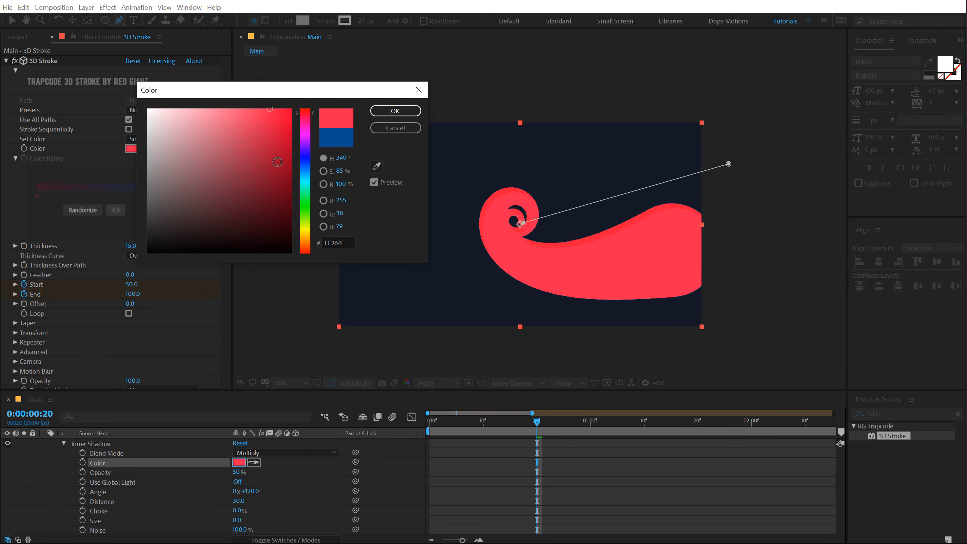
pyautogui.click(276, 159)
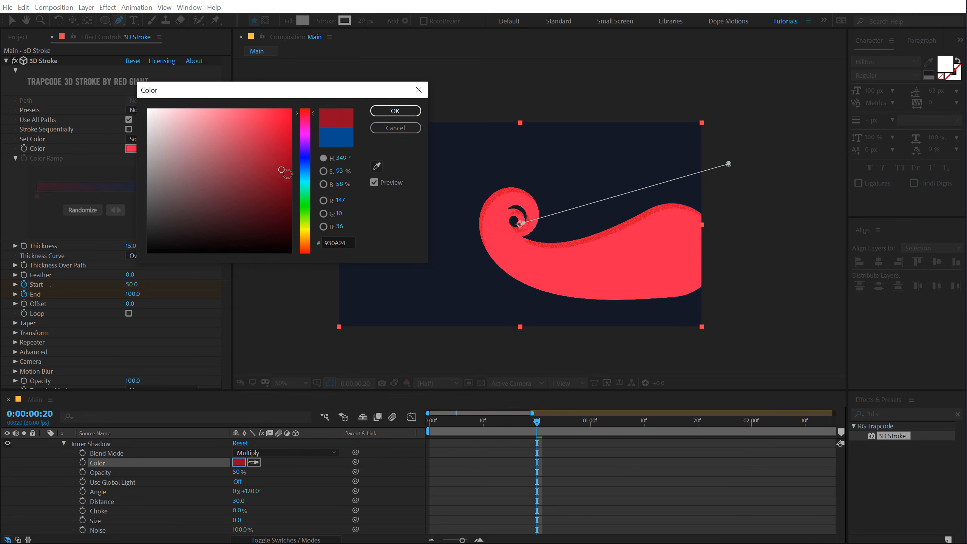
pyautogui.click(395, 110)
pyautogui.scroll(3, 44, 461)
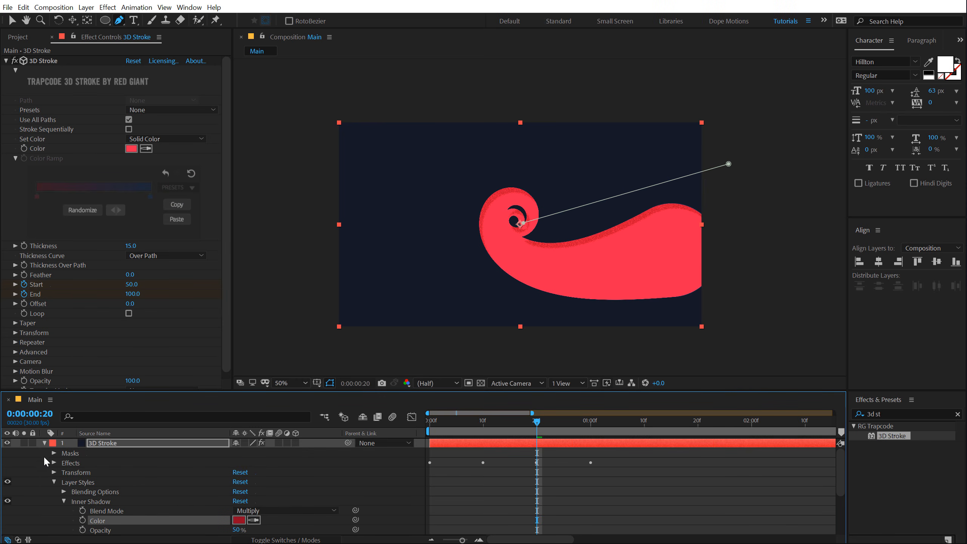
pyautogui.click(45, 445)
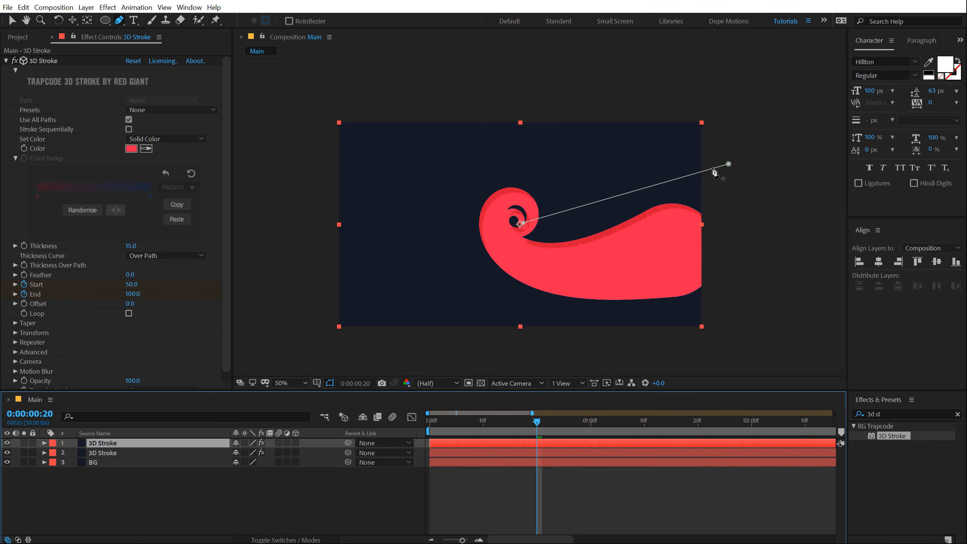
# Move the outer end point of the red wave's path above the composition's upper-left area and collapse its Color Ramp.
pyautogui.moveTo(728, 165)
pyautogui.mouseDown()
pyautogui.moveTo(544, 171)
pyautogui.moveTo(280, 203)
pyautogui.moveTo(322, 73)
pyautogui.moveTo(469, 65)
pyautogui.moveTo(443, 68)
pyautogui.moveTo(458, 59)
pyautogui.moveTo(445, 43)
pyautogui.moveTo(431, 43)
pyautogui.mouseUp()
pyautogui.click(112, 444)
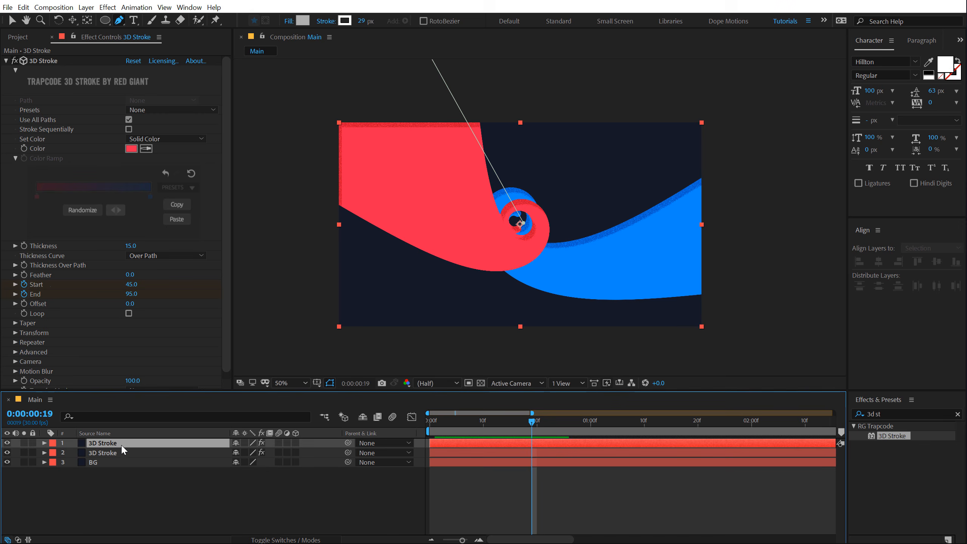
pyautogui.click(16, 158)
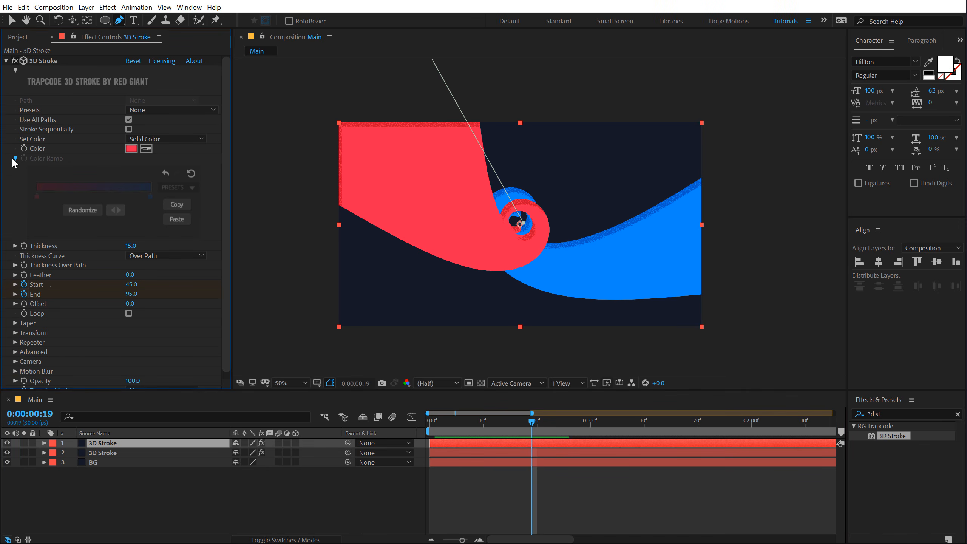
# Set the red wave's stroke thickness to 8 and move its path's outer end point beyond the composition's left edge.
pyautogui.click(130, 166)
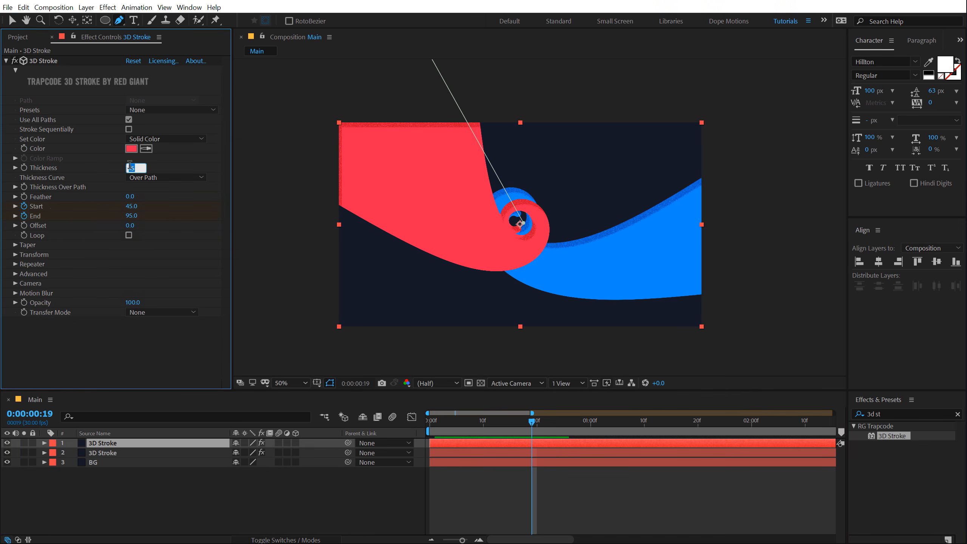
pyautogui.write('8')
pyautogui.press('Return')
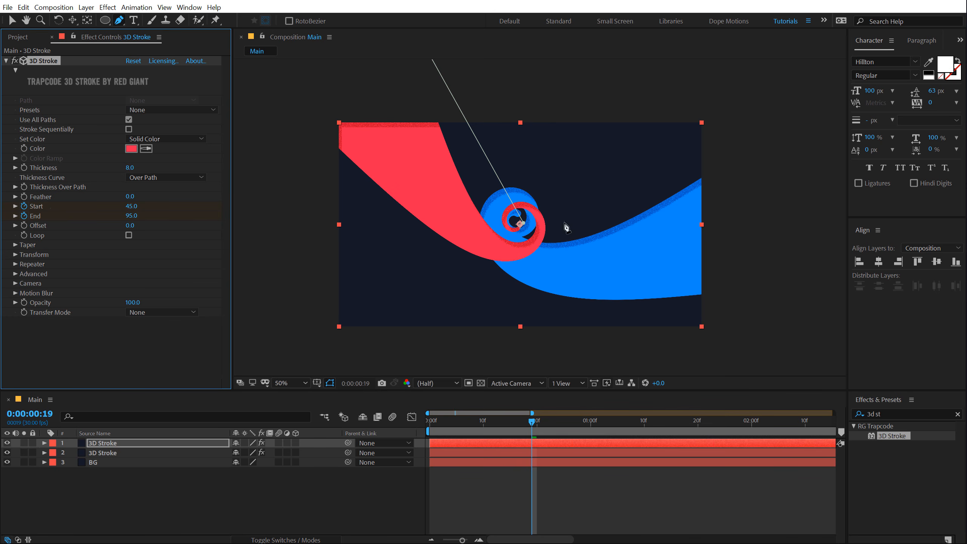
pyautogui.moveTo(434, 163); pyautogui.dragTo(489, 231)
pyautogui.moveTo(479, 114)
pyautogui.mouseDown()
pyautogui.moveTo(487, 114)
pyautogui.moveTo(473, 121)
pyautogui.moveTo(776, 300)
pyautogui.moveTo(360, 304)
pyautogui.moveTo(374, 298)
pyautogui.mouseUp()
# Try a Bend of 0 on the red stroke, restore it to 6 and set its Bend Axis to 195°.
pyautogui.click(131, 264)
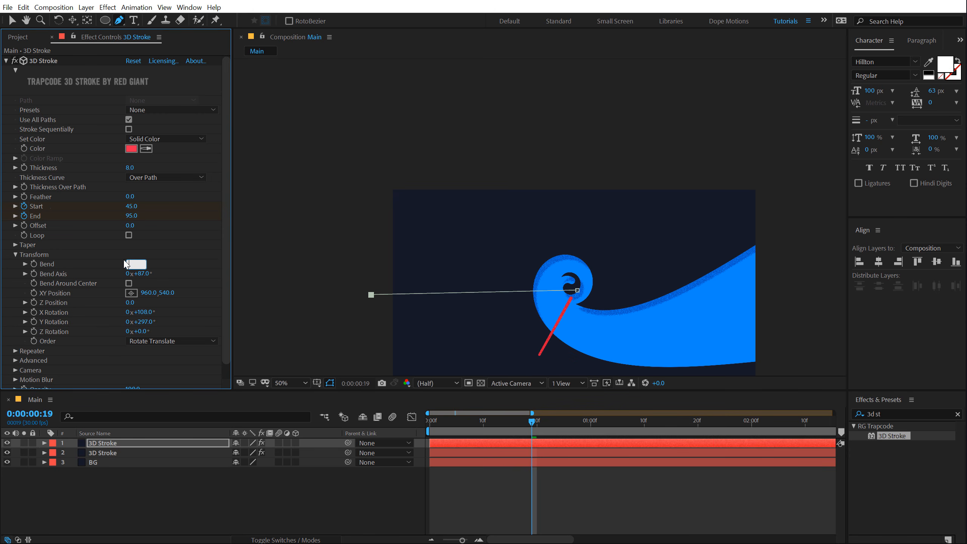
pyautogui.write('0')
pyautogui.press('Return')
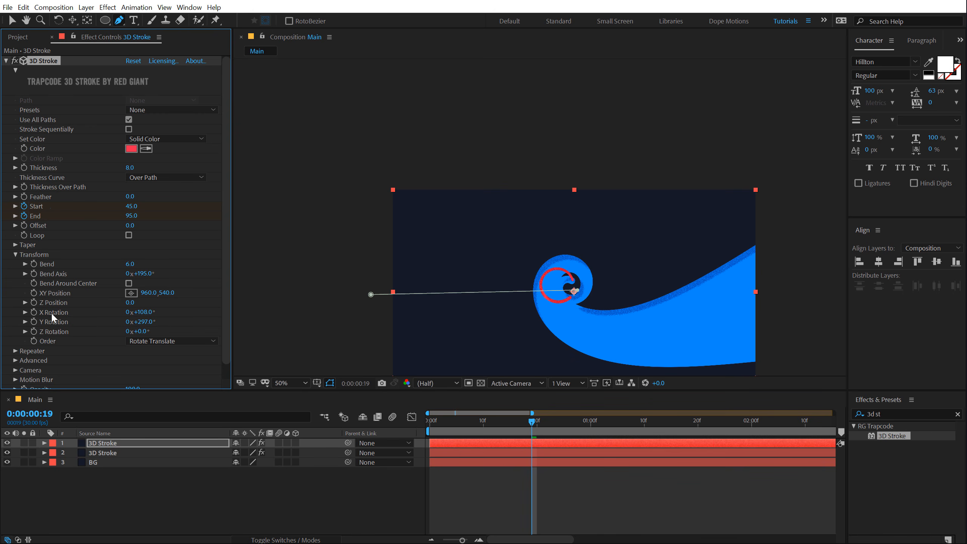
# Set the red stroke's X Rotation to 286° and its Y Rotation to 57°.
pyautogui.click(146, 314)
pyautogui.press('Return')
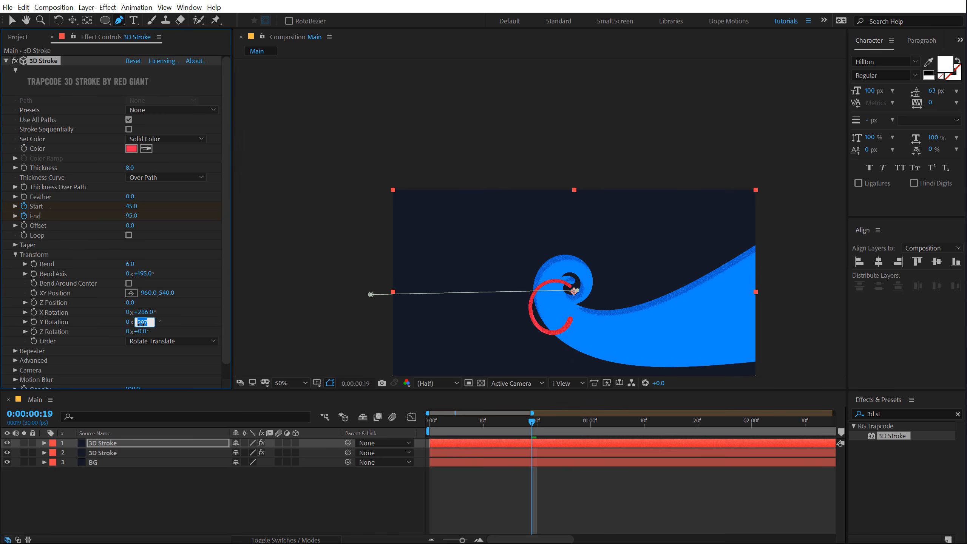
pyautogui.click(141, 323)
pyautogui.write('57')
pyautogui.press('Return')
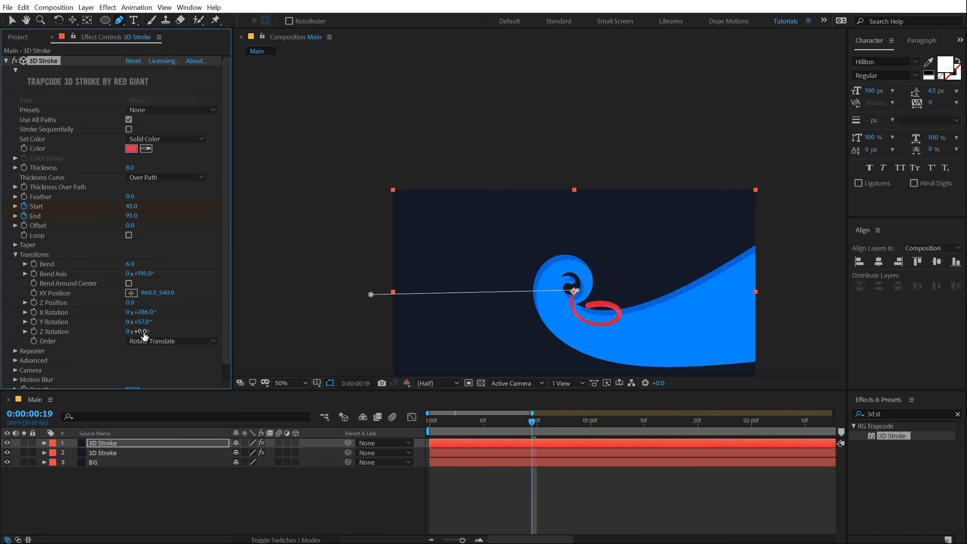
# Scrub through the red wave's early animation and set its stroke thickness to 15.
pyautogui.moveTo(445, 420)
pyautogui.mouseDown()
pyautogui.moveTo(434, 425)
pyautogui.moveTo(555, 423)
pyautogui.moveTo(505, 420)
pyautogui.mouseUp()
pyautogui.click(125, 168)
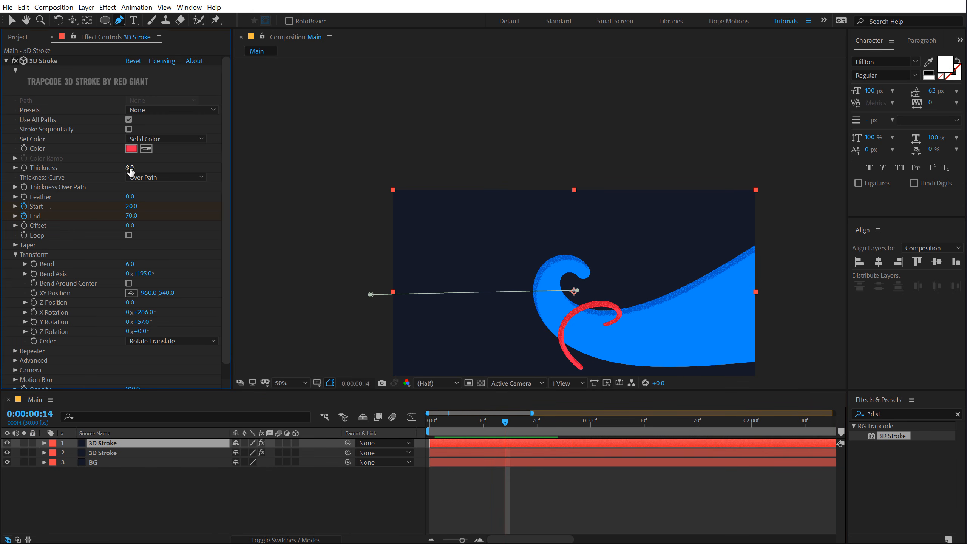
pyautogui.write('15')
pyautogui.press('Return')
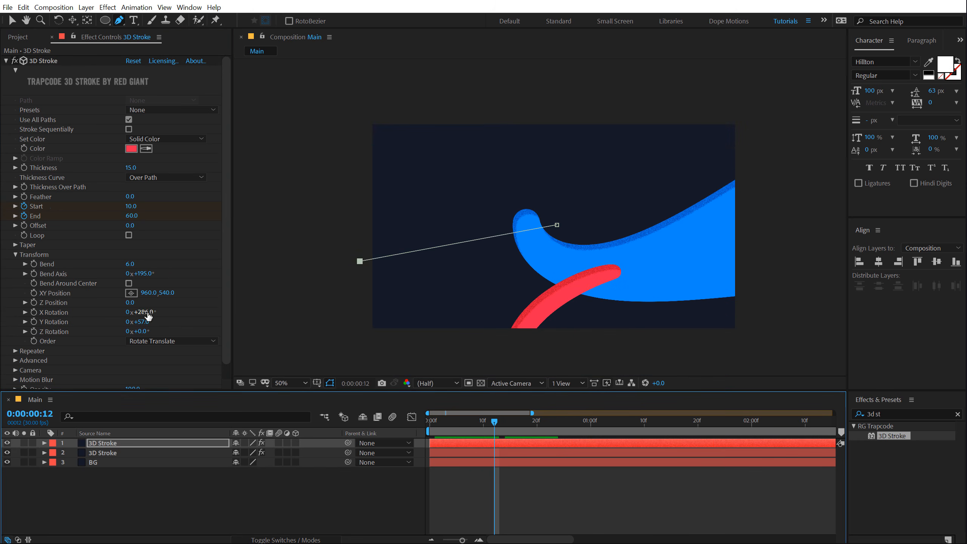
# Set the red stroke's X Rotation to 250°, scrub through the animation to frame 21 and deselect the layer.
pyautogui.moveTo(149, 316); pyautogui.dragTo(123, 312)
pyautogui.moveTo(440, 422)
pyautogui.mouseDown()
pyautogui.moveTo(583, 429)
pyautogui.moveTo(472, 423)
pyautogui.moveTo(494, 403)
pyautogui.moveTo(546, 405)
pyautogui.moveTo(477, 387)
pyautogui.moveTo(544, 379)
pyautogui.moveTo(440, 374)
pyautogui.moveTo(525, 387)
pyautogui.moveTo(461, 367)
pyautogui.moveTo(500, 375)
pyautogui.moveTo(518, 370)
pyautogui.moveTo(485, 372)
pyautogui.moveTo(515, 371)
pyautogui.moveTo(493, 361)
pyautogui.moveTo(541, 351)
pyautogui.mouseUp()
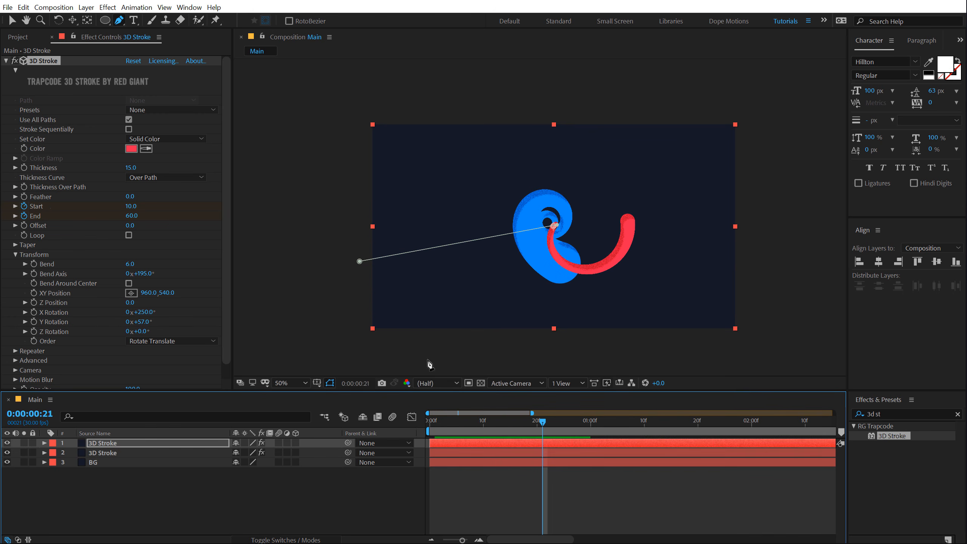
pyautogui.click(124, 493)
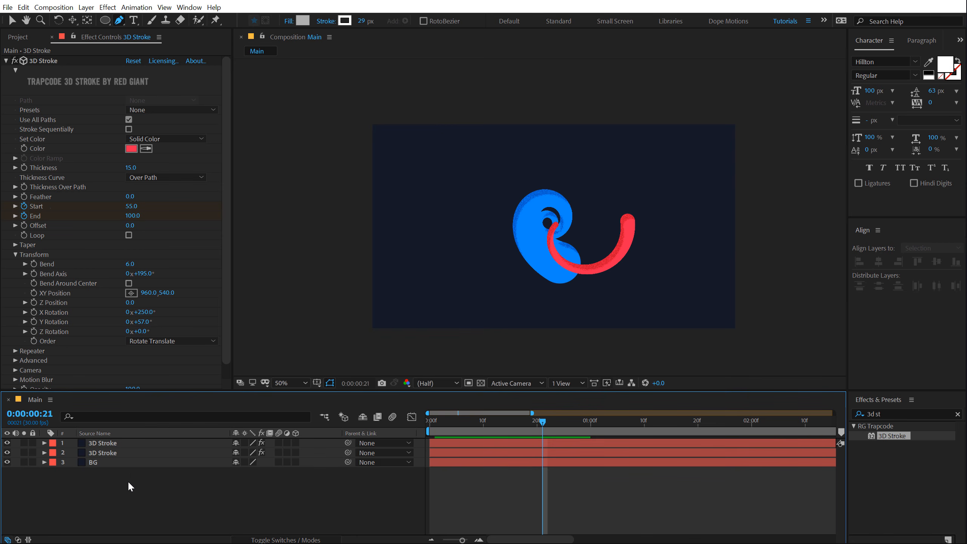
# Change the label color of the blue wave's 3D Stroke layer to Blue and clear the selection.
pyautogui.click(107, 442)
pyautogui.keyDown('shift'); pyautogui.click(106, 452); pyautogui.keyUp('shift')
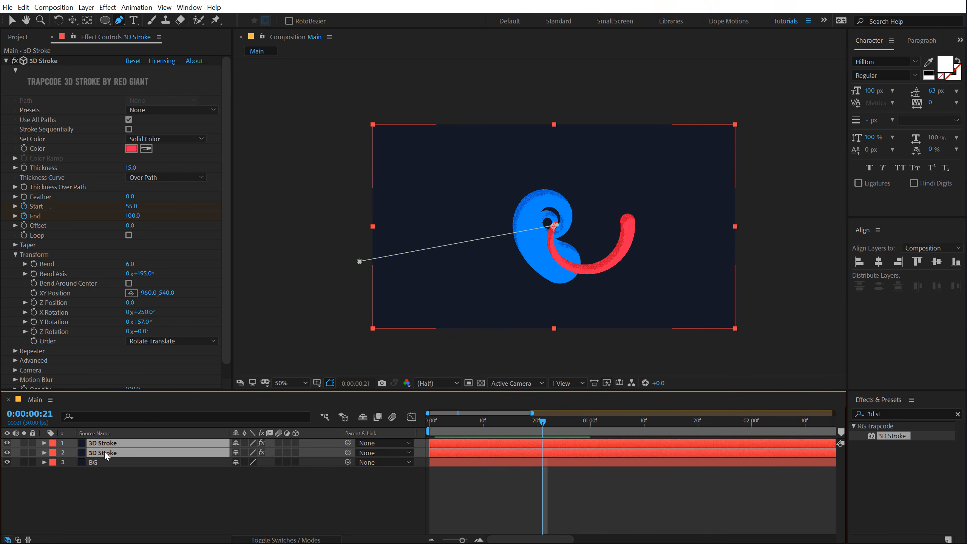
pyautogui.click(85, 474)
pyautogui.click(53, 454)
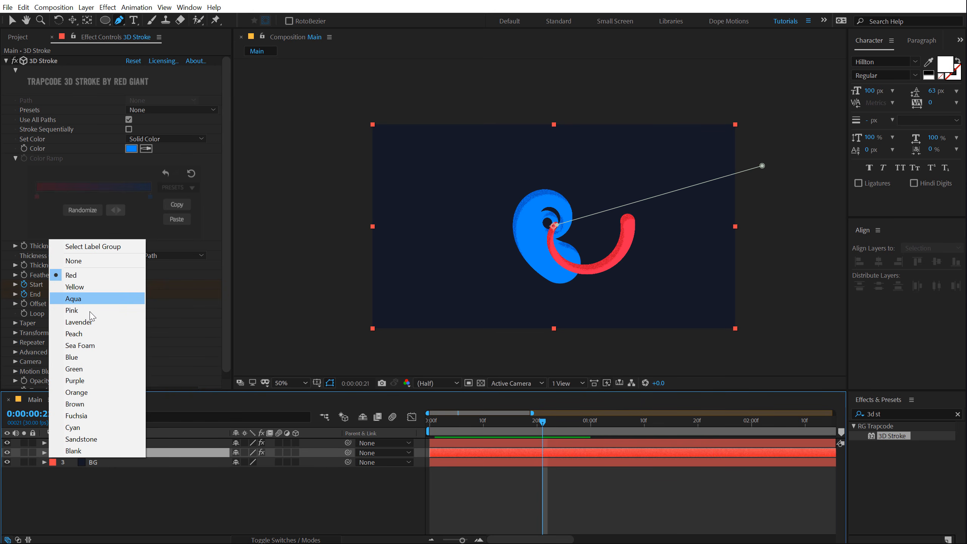
pyautogui.click(76, 357)
pyautogui.click(112, 492)
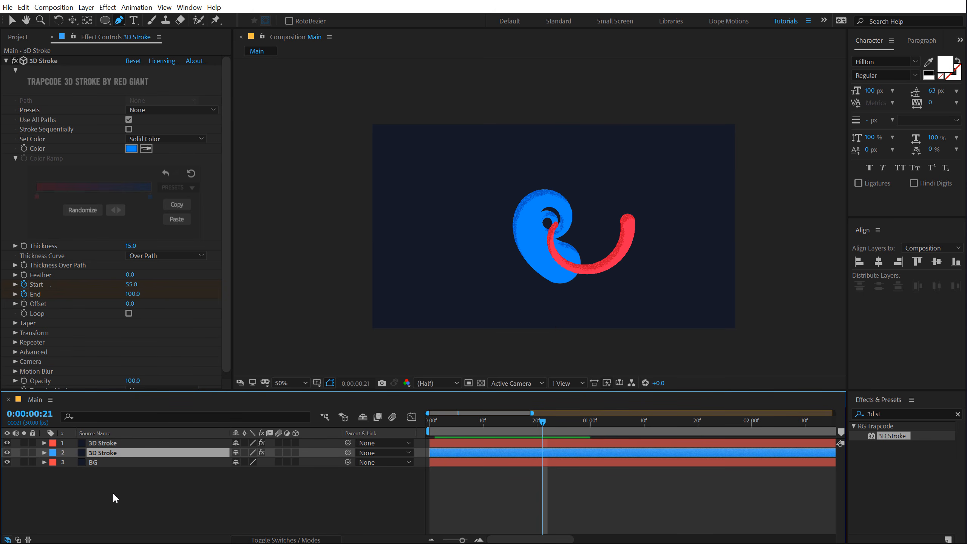
# Duplicate the blue 3D Stroke layer and set the copy's stroke thickness to 5.
pyautogui.click(107, 452)
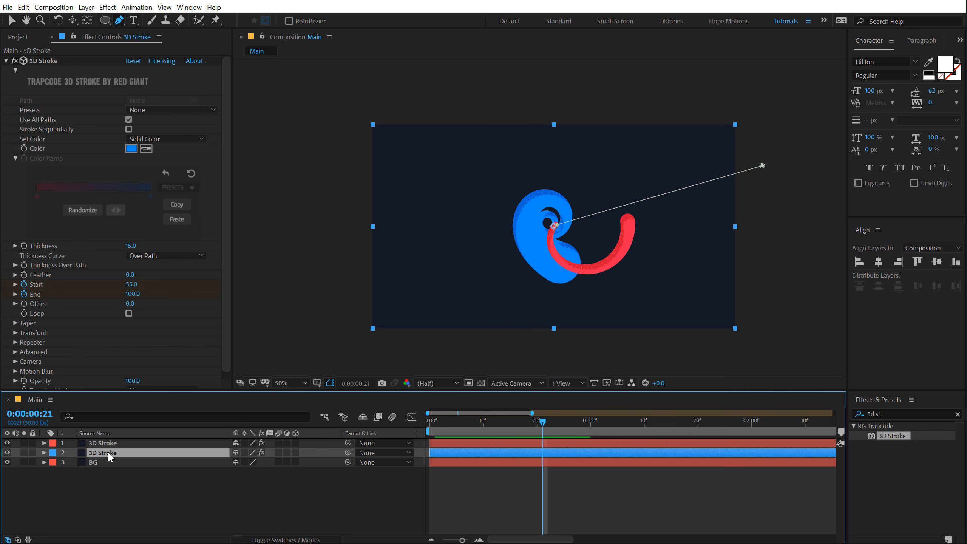
pyautogui.hotkey('ctrl', 'd')
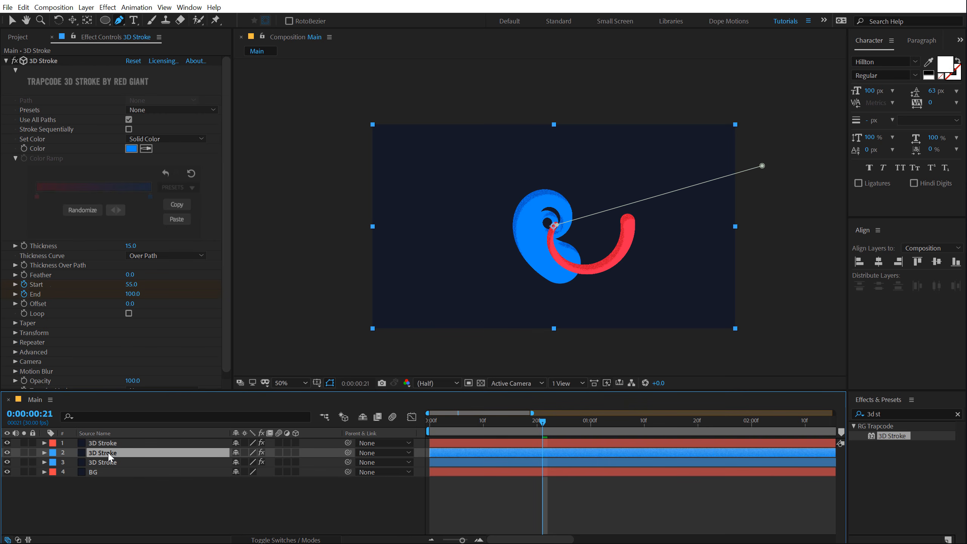
pyautogui.click(14, 158)
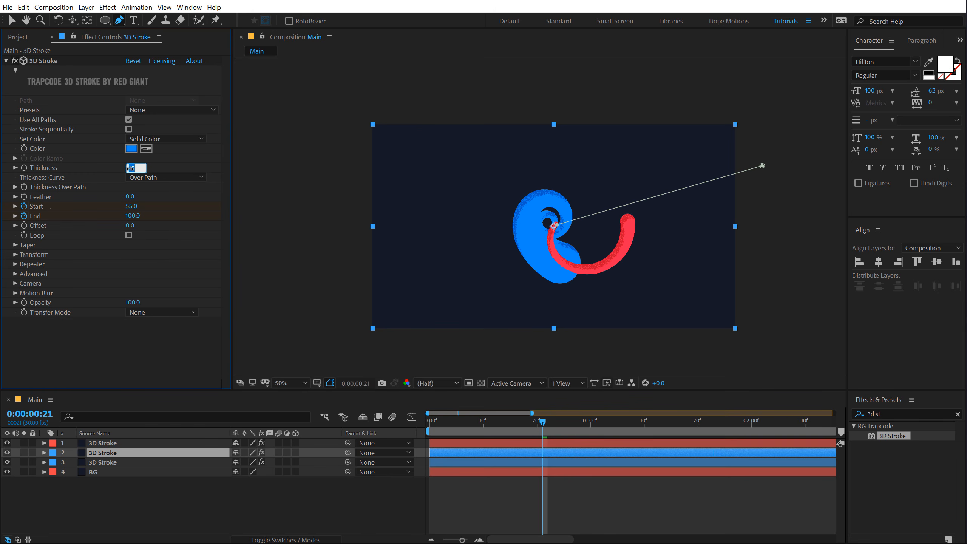
pyautogui.write('5')
pyautogui.press('Return')
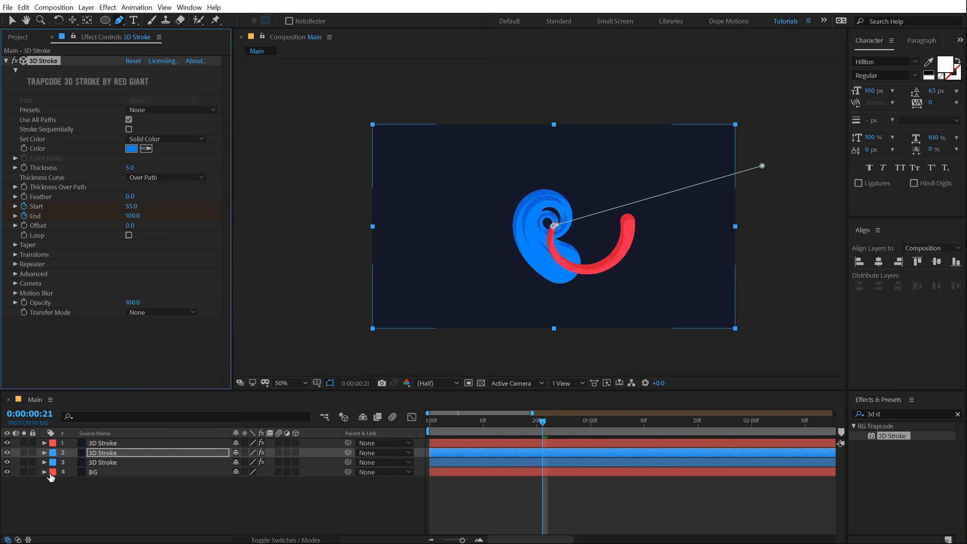
# Turn off the blue copy's layer styles and move its path's outer end point slightly upward.
pyautogui.click(45, 453)
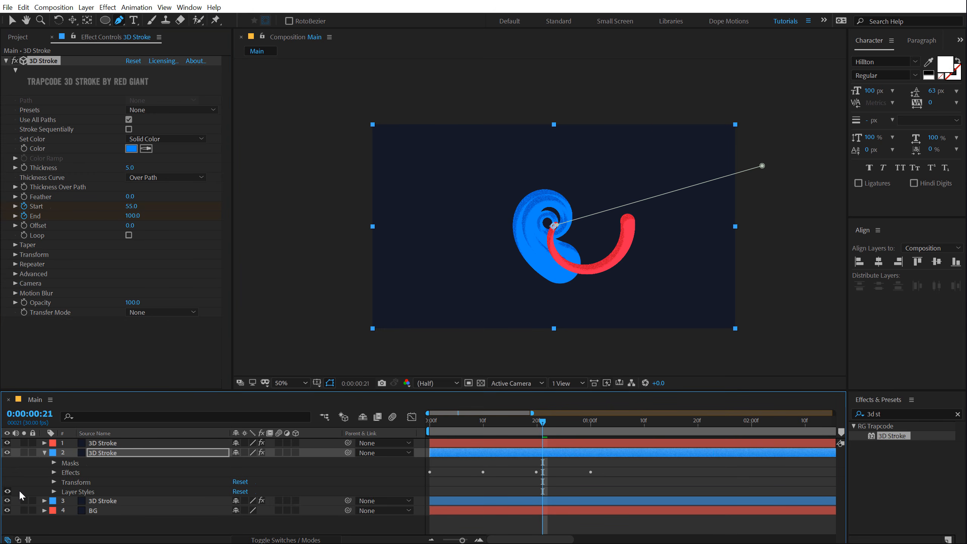
pyautogui.click(44, 452)
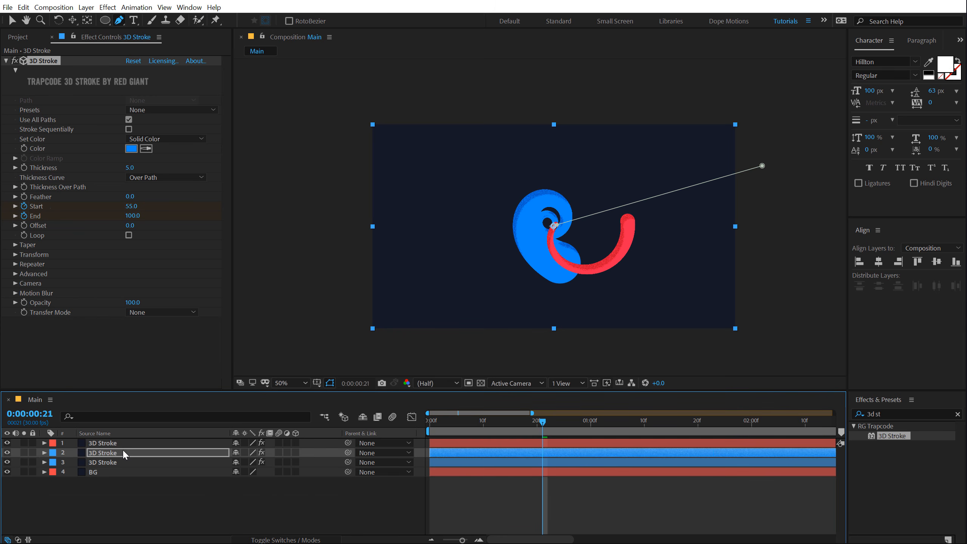
pyautogui.click(119, 455)
pyautogui.moveTo(762, 166)
pyautogui.mouseDown()
pyautogui.moveTo(734, 131)
pyautogui.moveTo(756, 140)
pyautogui.mouseUp()
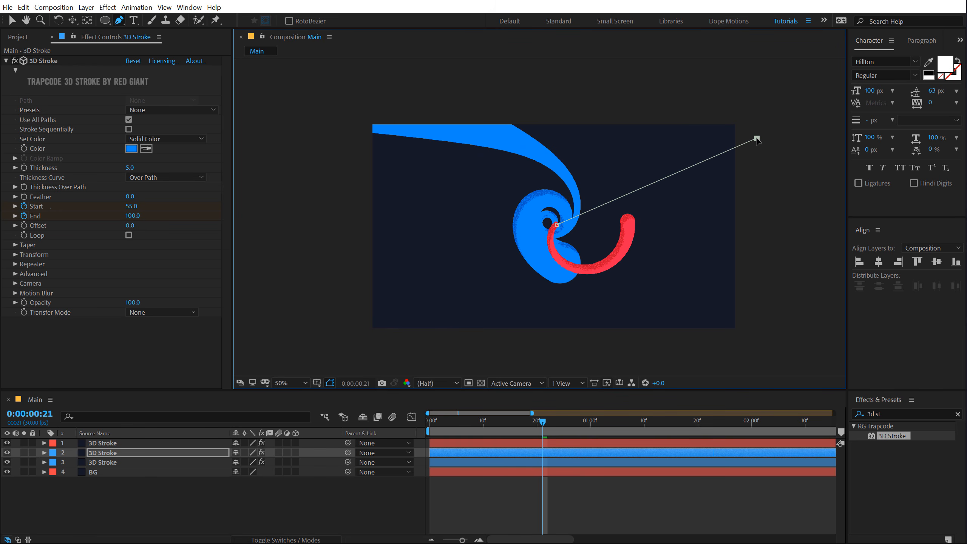
# Reduce the blue copy's thickness to 0.6, deselect it and inspect the thin line while scrubbing to frame 18.
pyautogui.moveTo(130, 169); pyautogui.dragTo(108, 173)
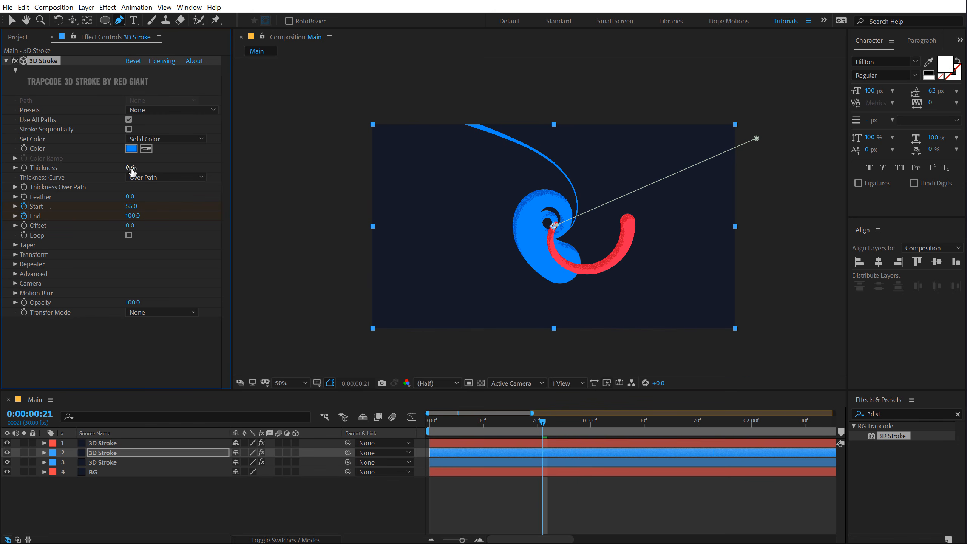
pyautogui.click(476, 504)
pyautogui.moveTo(436, 418)
pyautogui.mouseDown()
pyautogui.moveTo(574, 416)
pyautogui.moveTo(525, 417)
pyautogui.mouseUp()
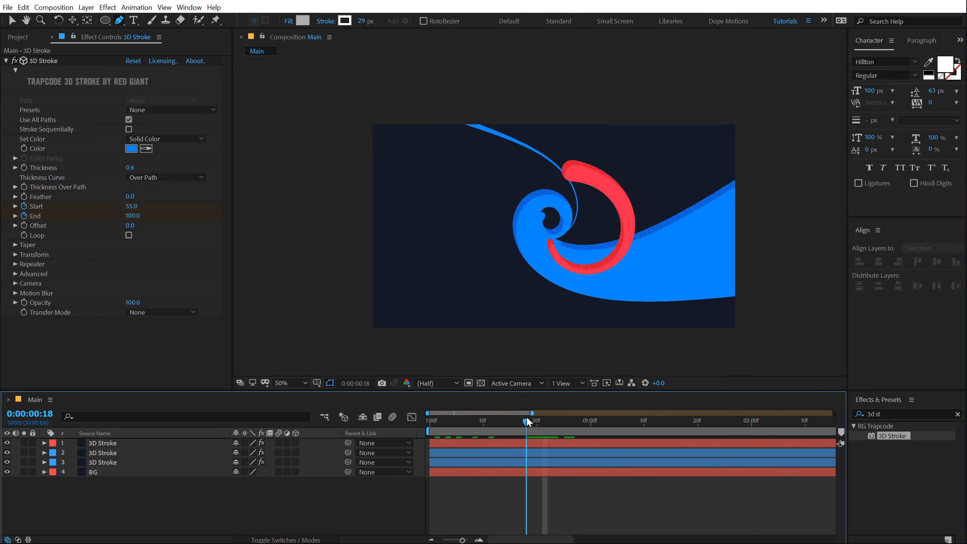
pyautogui.scroll(1, 585, 235)
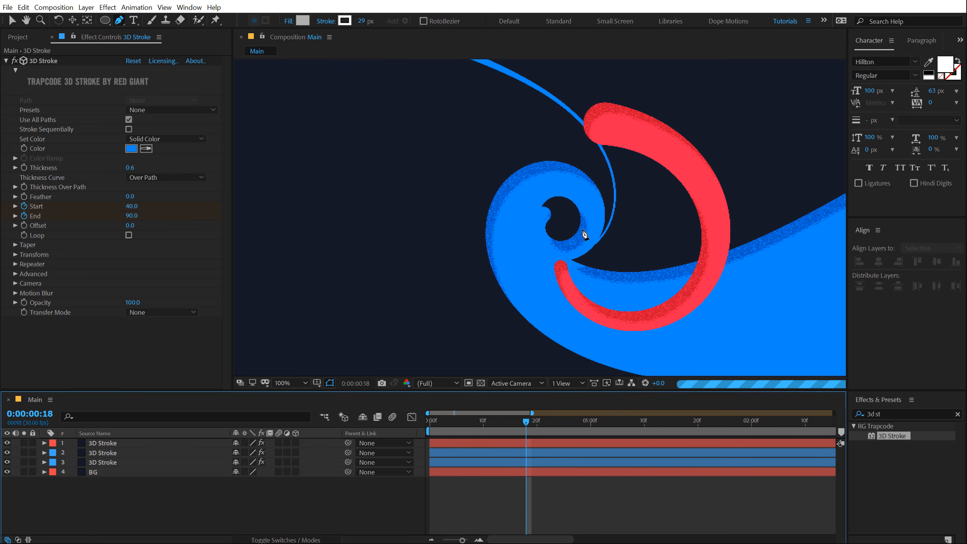
pyautogui.scroll(-1, 585, 235)
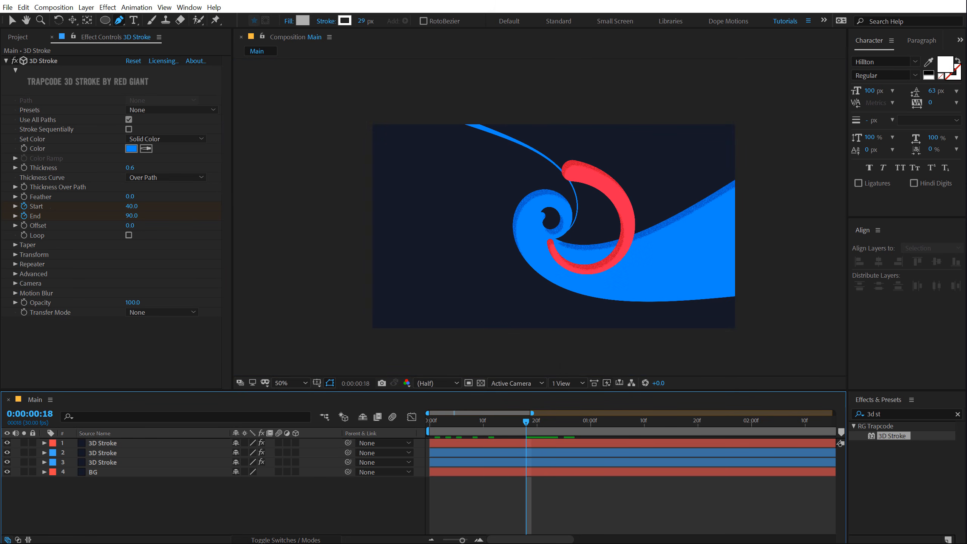
# Duplicate the red 3D Stroke layer as a thin line of thickness 1 and move its path's outer end point inward.
pyautogui.click(11, 21)
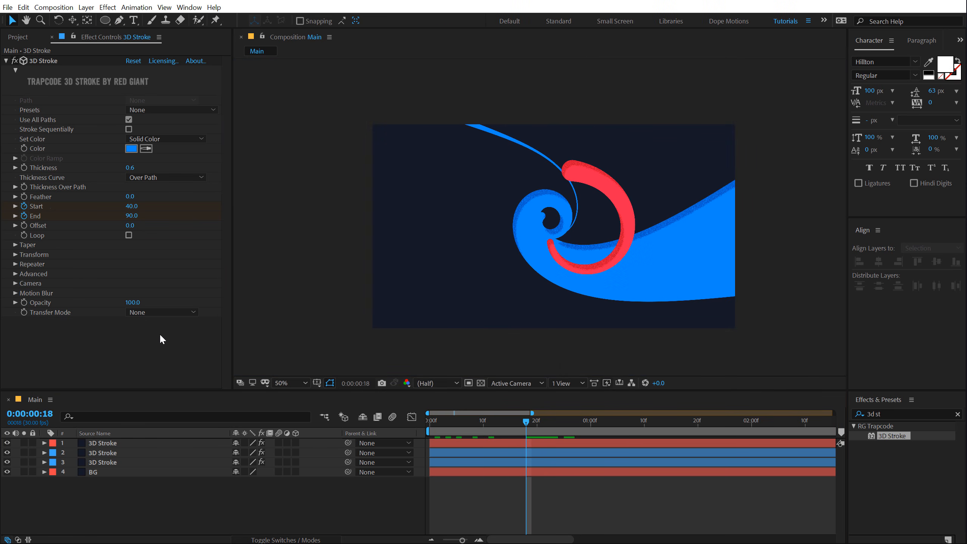
pyautogui.click(100, 443)
pyautogui.hotkey('ctrl', 'd')
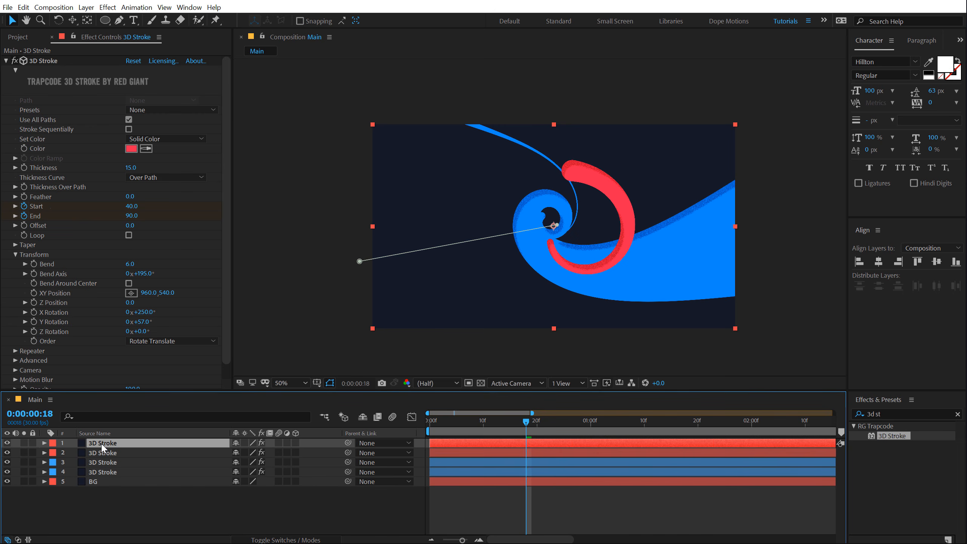
pyautogui.click(130, 167)
pyautogui.write('1')
pyautogui.press('Return')
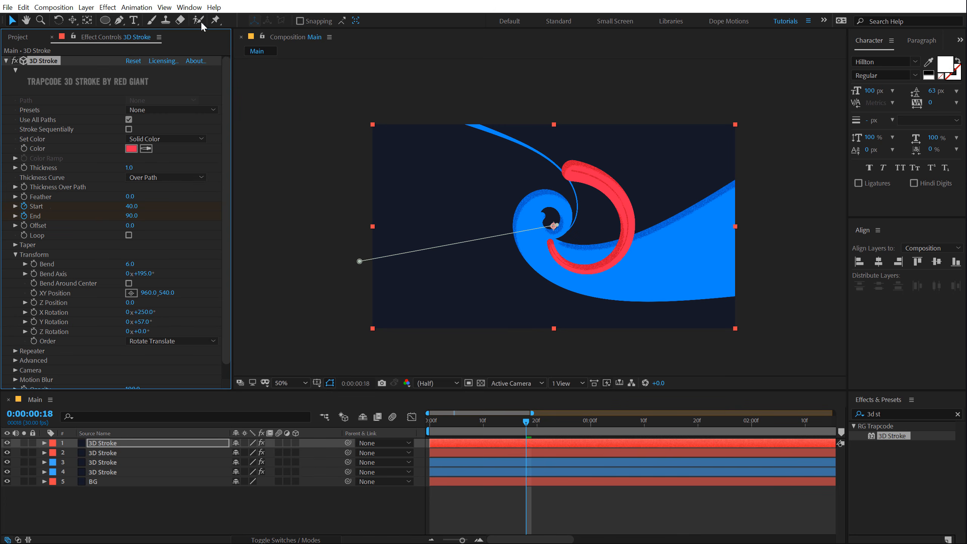
pyautogui.moveTo(359, 263)
pyautogui.mouseDown()
pyautogui.moveTo(357, 244)
pyautogui.moveTo(362, 273)
pyautogui.moveTo(425, 332)
pyautogui.moveTo(437, 323)
pyautogui.moveTo(412, 316)
pyautogui.moveTo(473, 321)
pyautogui.moveTo(514, 307)
pyautogui.moveTo(458, 289)
pyautogui.mouseUp()
# Shift the thick blue wave layer to start at about frame 5 and the thick red one at about frame 9, then preview.
pyautogui.moveTo(478, 425)
pyautogui.mouseDown()
pyautogui.moveTo(447, 422)
pyautogui.moveTo(510, 422)
pyautogui.moveTo(534, 415)
pyautogui.moveTo(505, 406)
pyautogui.moveTo(547, 401)
pyautogui.moveTo(516, 393)
pyautogui.moveTo(571, 390)
pyautogui.moveTo(486, 384)
pyautogui.moveTo(461, 422)
pyautogui.moveTo(442, 419)
pyautogui.moveTo(459, 453)
pyautogui.mouseUp()
pyautogui.click(441, 472)
pyautogui.keyDown('ctrl'); pyautogui.click(440, 452); pyautogui.keyUp('ctrl')
pyautogui.moveTo(455, 420)
pyautogui.mouseDown()
pyautogui.moveTo(599, 426)
pyautogui.moveTo(491, 434)
pyautogui.moveTo(506, 428)
pyautogui.moveTo(450, 454)
pyautogui.moveTo(482, 450)
pyautogui.mouseUp()
pyautogui.moveTo(482, 452)
pyautogui.mouseDown()
pyautogui.moveTo(466, 451)
pyautogui.moveTo(485, 450)
pyautogui.mouseUp()
pyautogui.click(470, 508)
pyautogui.press('space')
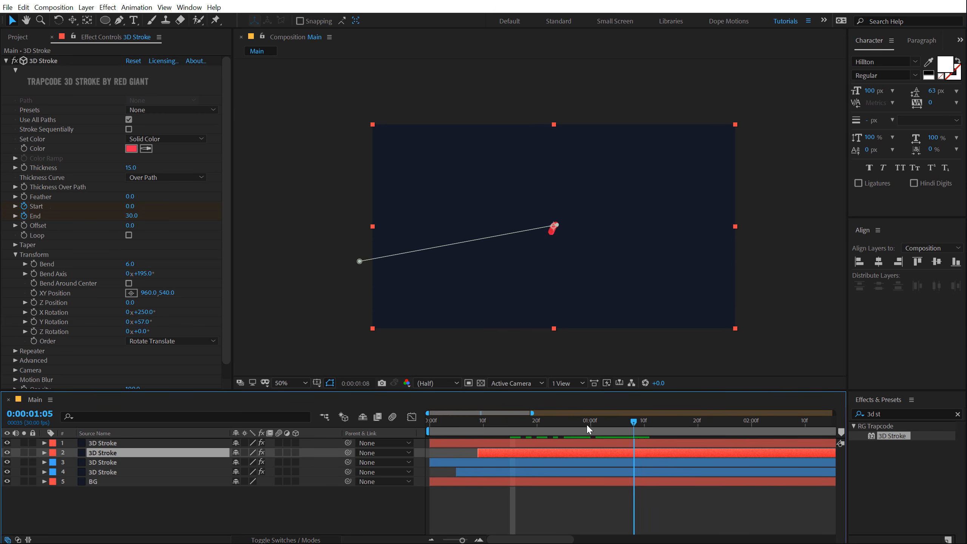
pyautogui.press('space')
# Move the thick red wave layer to start at about frame 7 and play the animation from the beginning.
pyautogui.moveTo(488, 449); pyautogui.dragTo(475, 453)
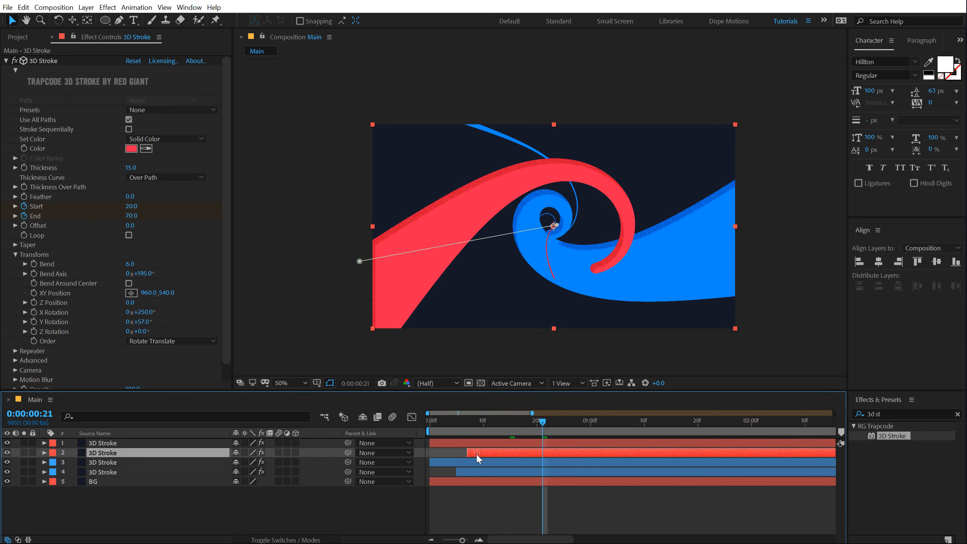
pyautogui.press('Home')
pyautogui.press('space')
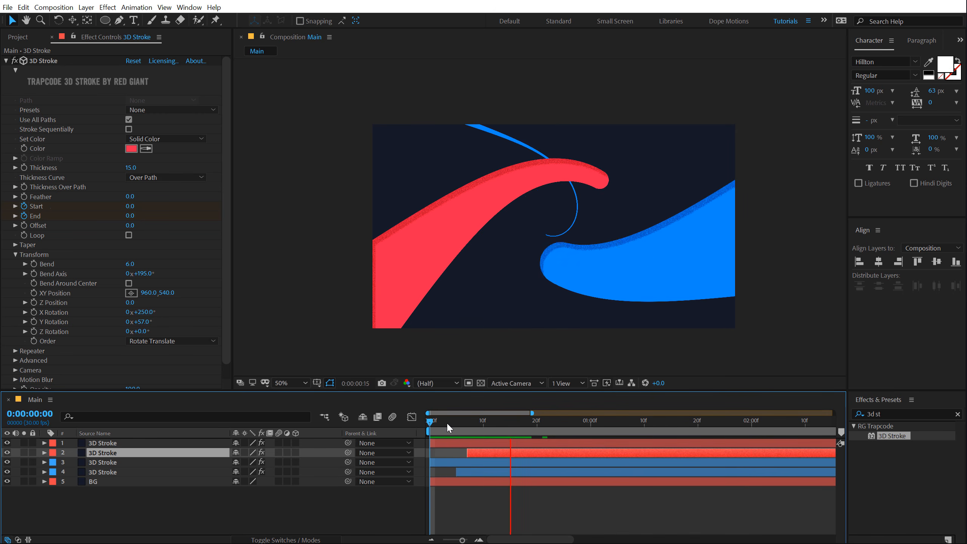
pyautogui.click(536, 421)
pyautogui.press('space')
pyautogui.press('space')
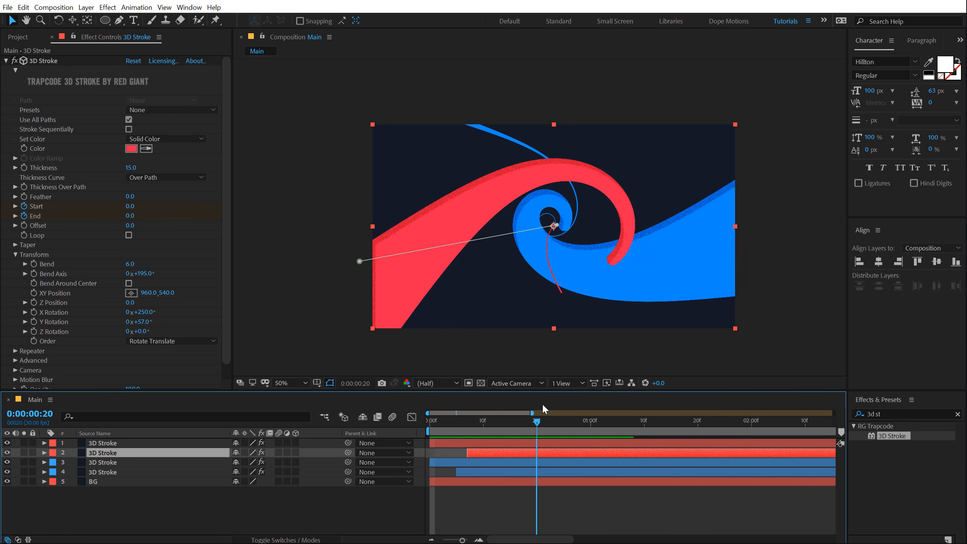
# Duplicate the thick red wave layer at frame 18 and delete all layer styles from the upper copy.
pyautogui.press('pageup')
pyautogui.press('pageup')
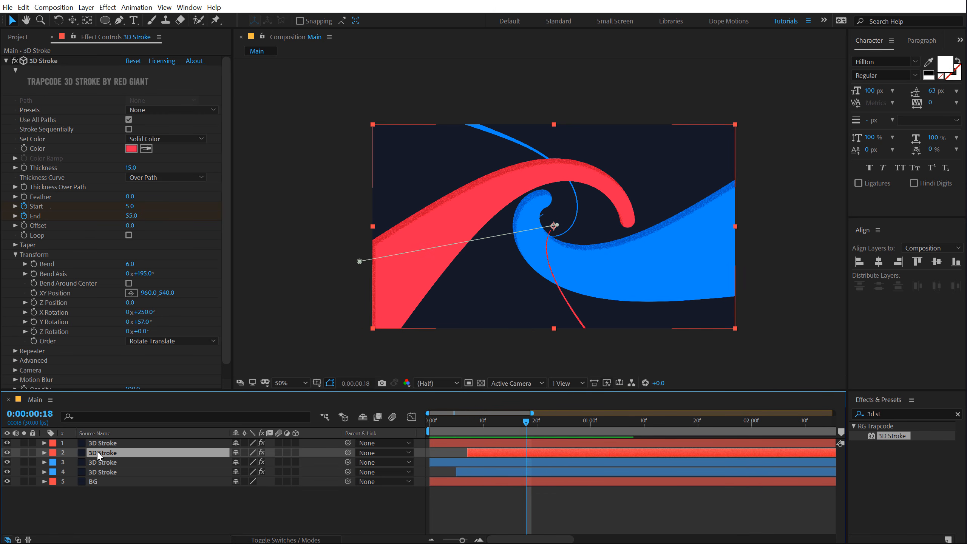
pyautogui.hotkey('ctrl', 'd')
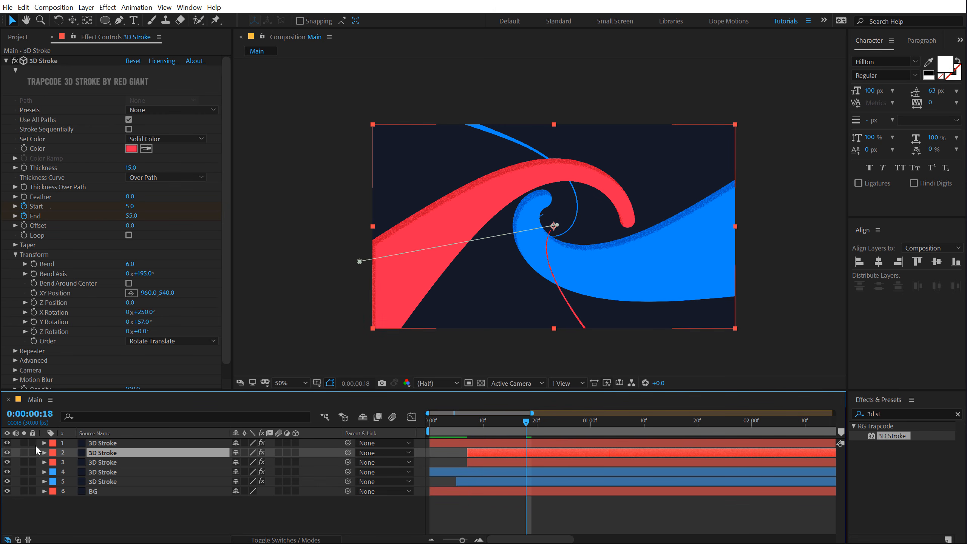
pyautogui.click(45, 453)
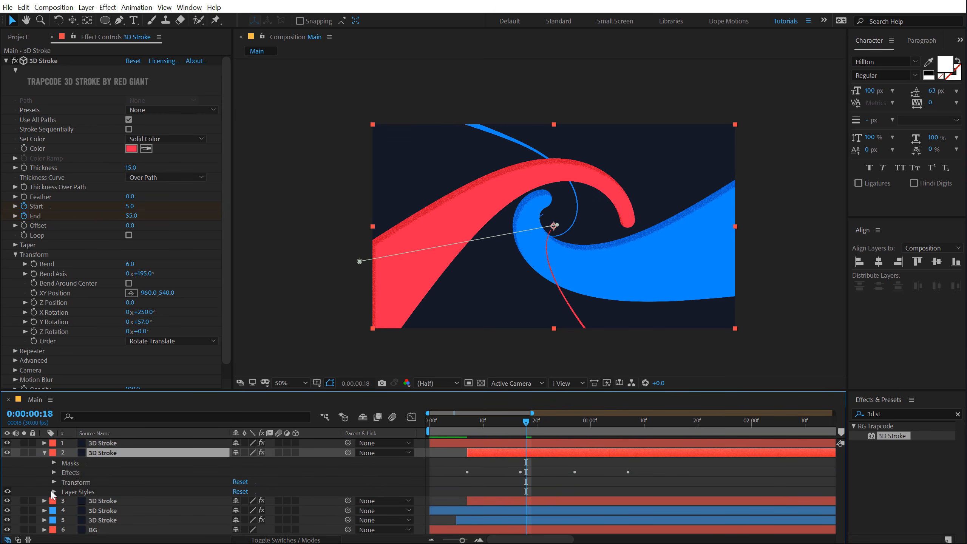
pyautogui.click(69, 491)
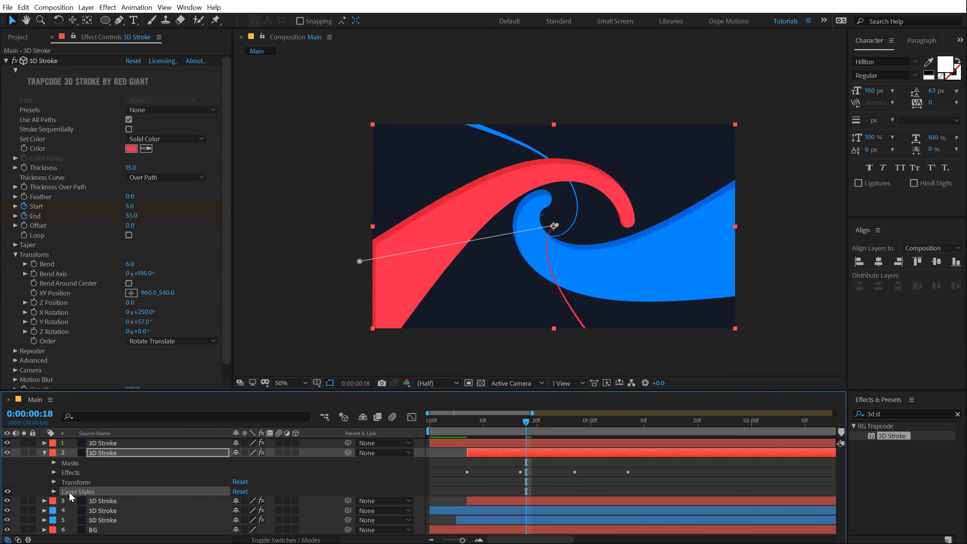
pyautogui.press('Delete')
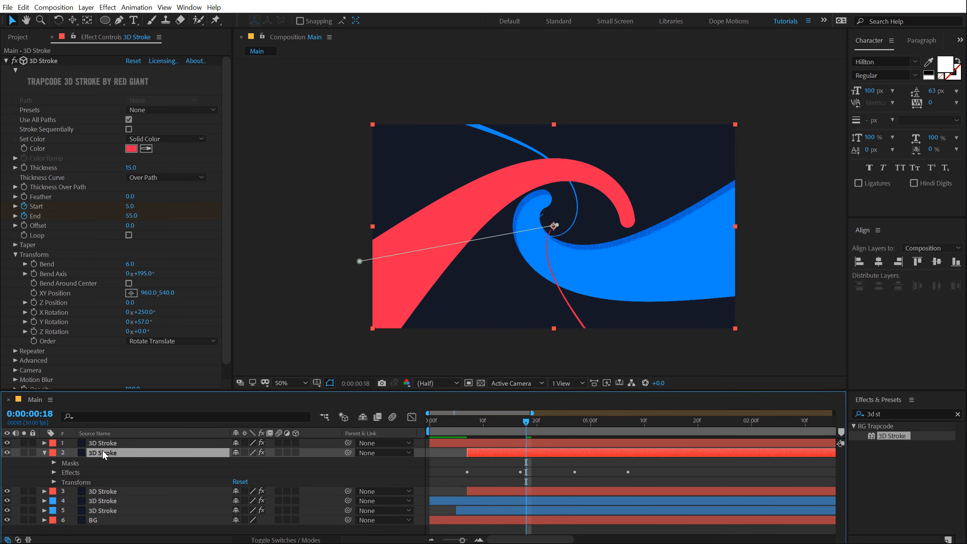
# Add a Stroke layer style to the duplicated red wave.
pyautogui.rightClick(103, 453)
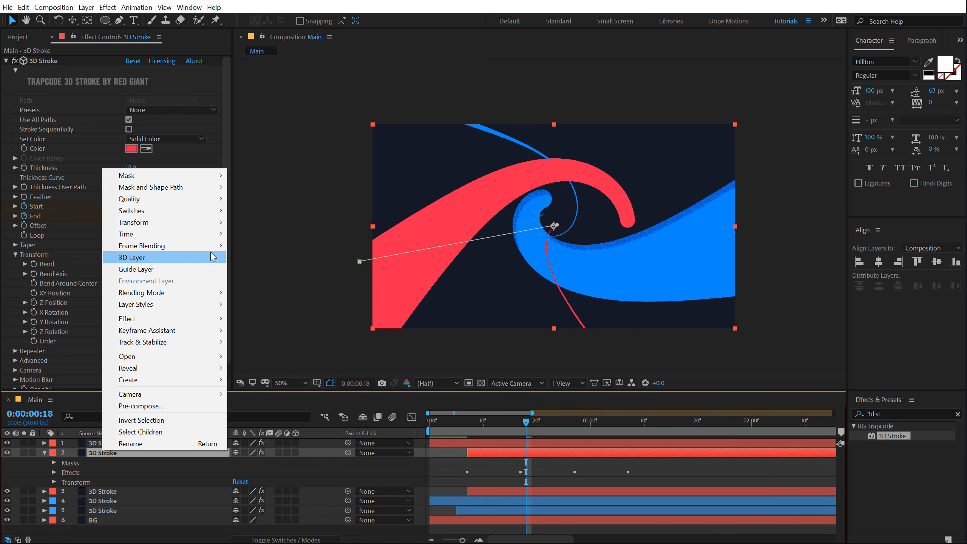
pyautogui.moveTo(210, 312)
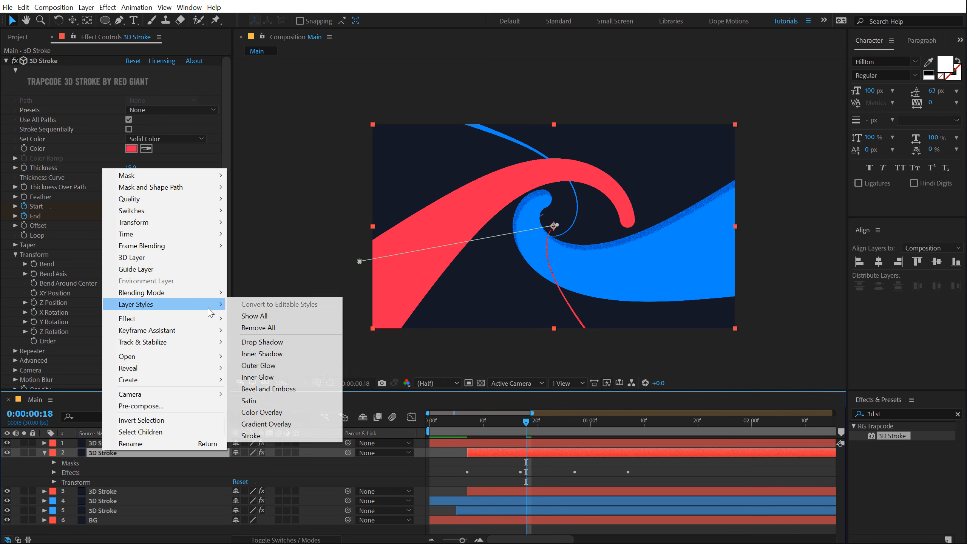
pyautogui.click(261, 436)
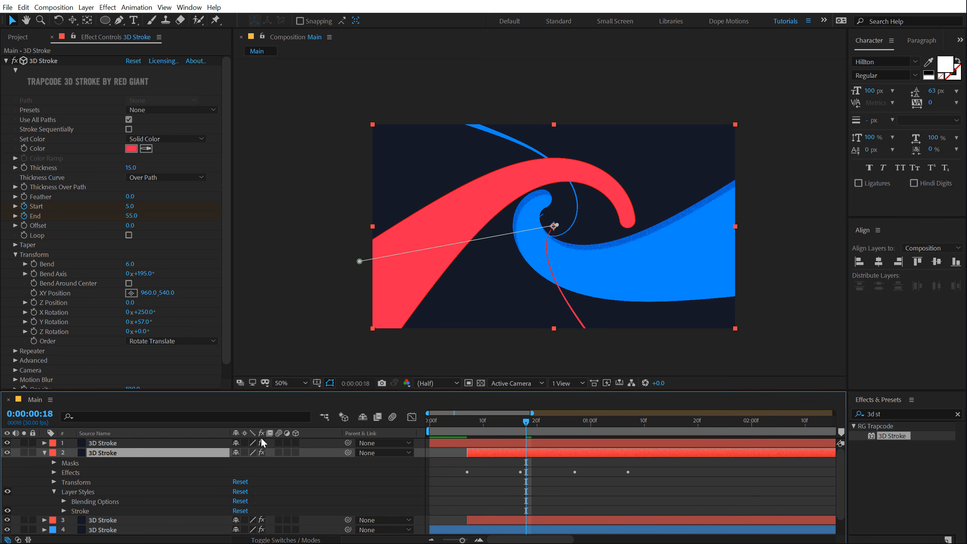
# Solo the duplicated wave with the BG layer and sample the dark background as its 3D Stroke color.
pyautogui.click(25, 452)
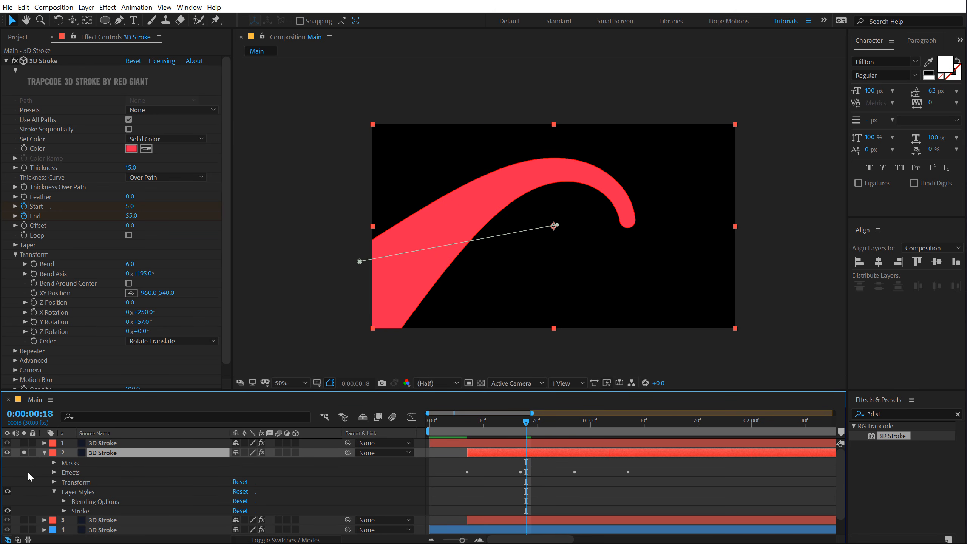
pyautogui.click(44, 453)
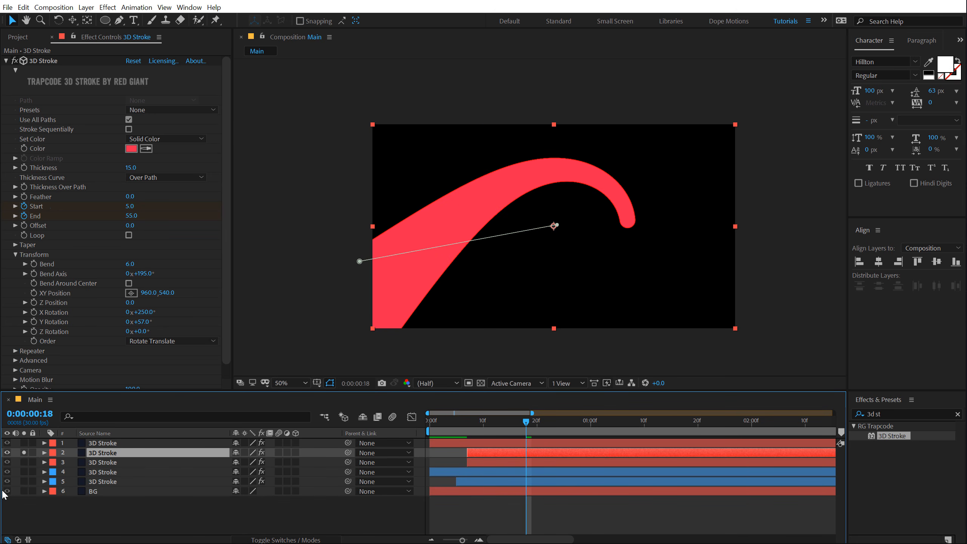
pyautogui.click(24, 491)
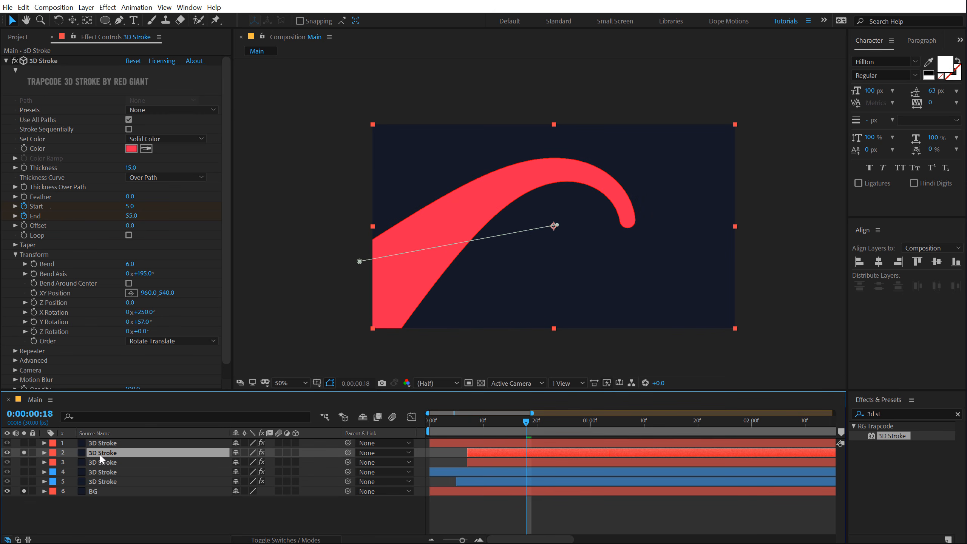
pyautogui.click(144, 149)
pyautogui.click(572, 268)
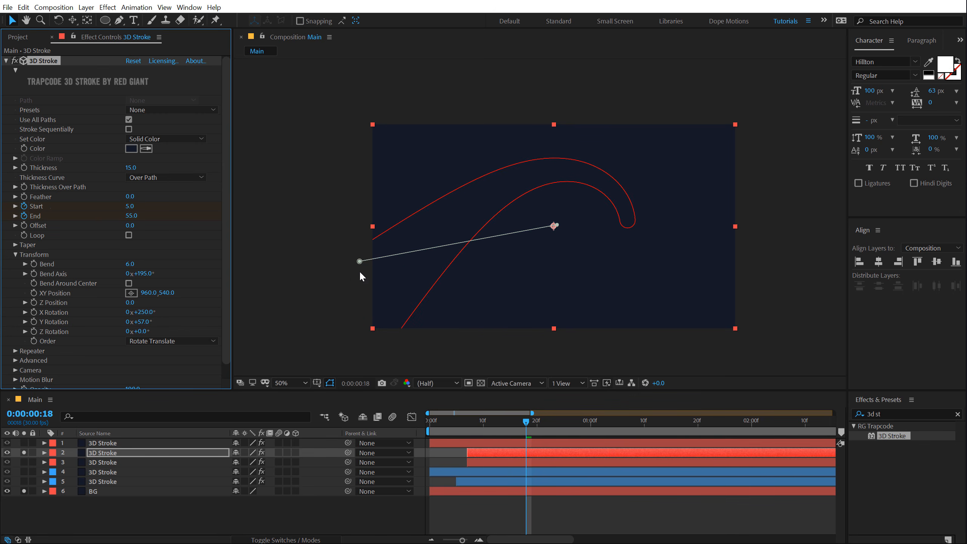
# Reveal the copy's Stroke style settings in an enlarged timeline and turn off solo for the copy and BG.
pyautogui.click(44, 453)
pyautogui.click(59, 511)
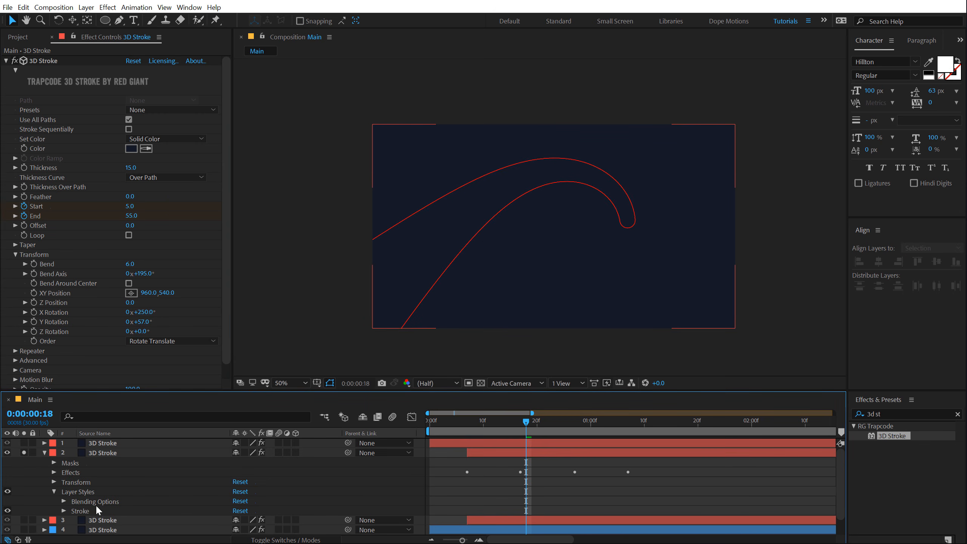
pyautogui.click(63, 510)
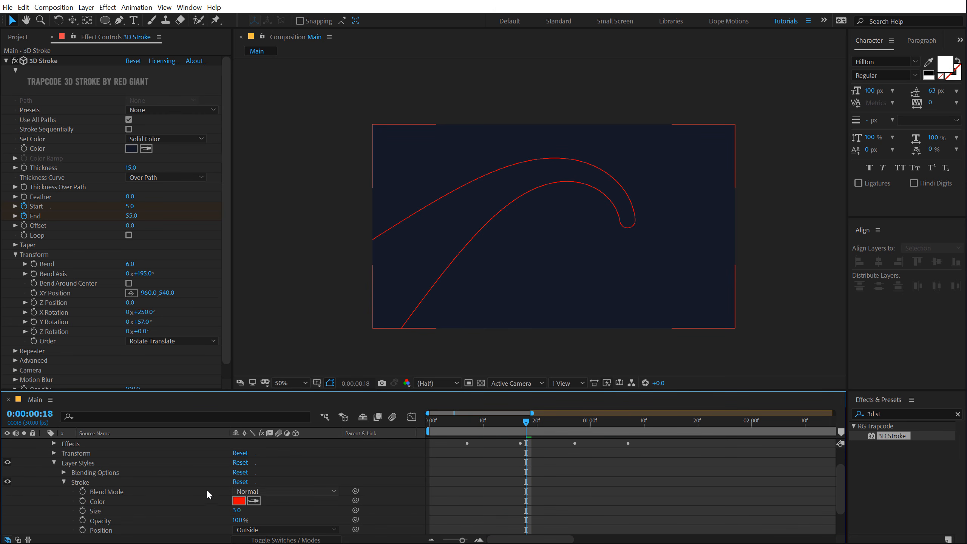
pyautogui.scroll(1, 45, 447)
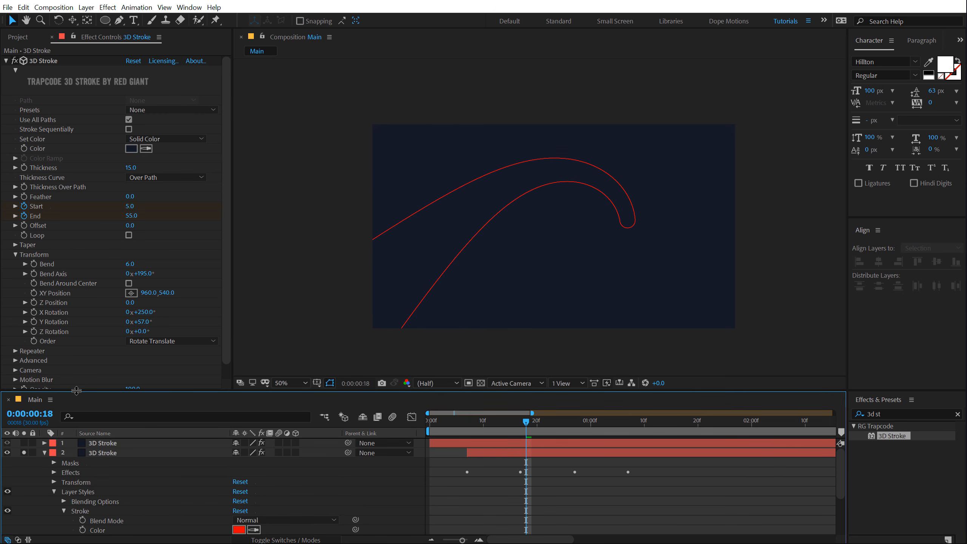
pyautogui.moveTo(77, 390); pyautogui.dragTo(77, 307)
pyautogui.click(23, 367)
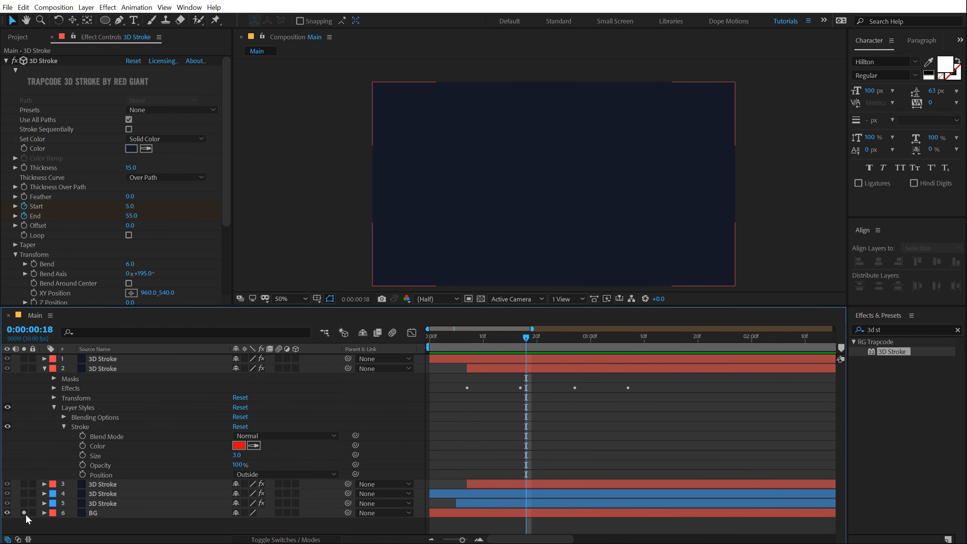
pyautogui.click(23, 512)
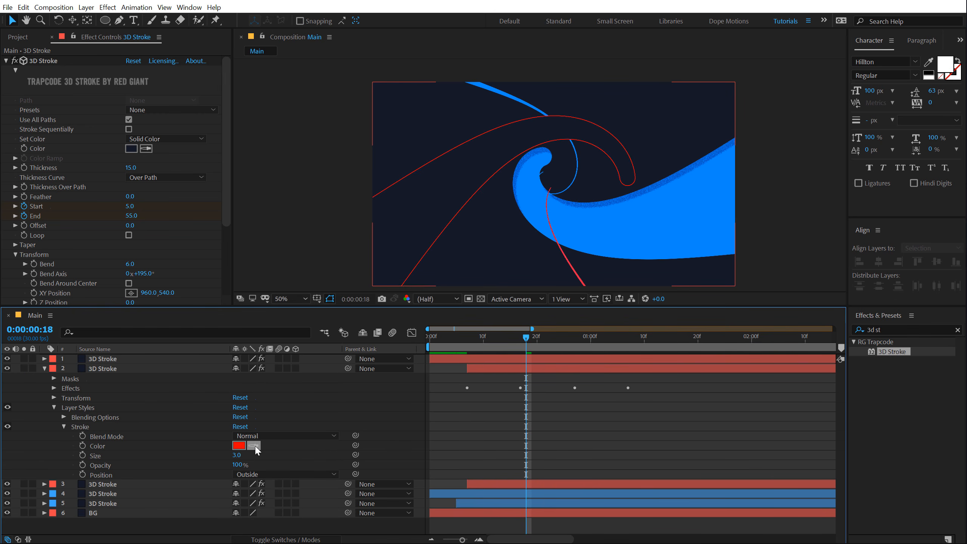
# Raise the outlined copy's outer path point slightly and sample the thick wave's red as its Stroke style color.
pyautogui.click(98, 367)
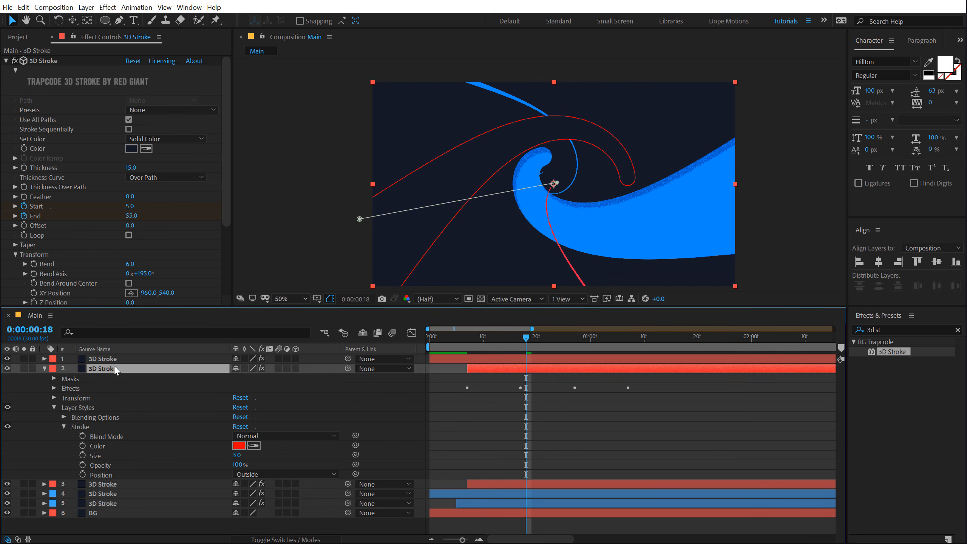
pyautogui.moveTo(359, 218); pyautogui.dragTo(358, 208)
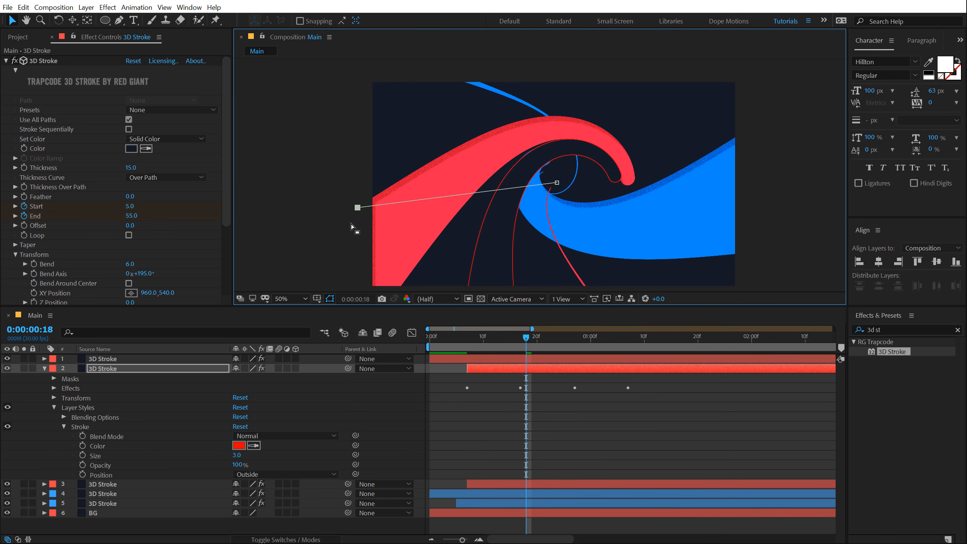
pyautogui.click(254, 446)
pyautogui.click(412, 212)
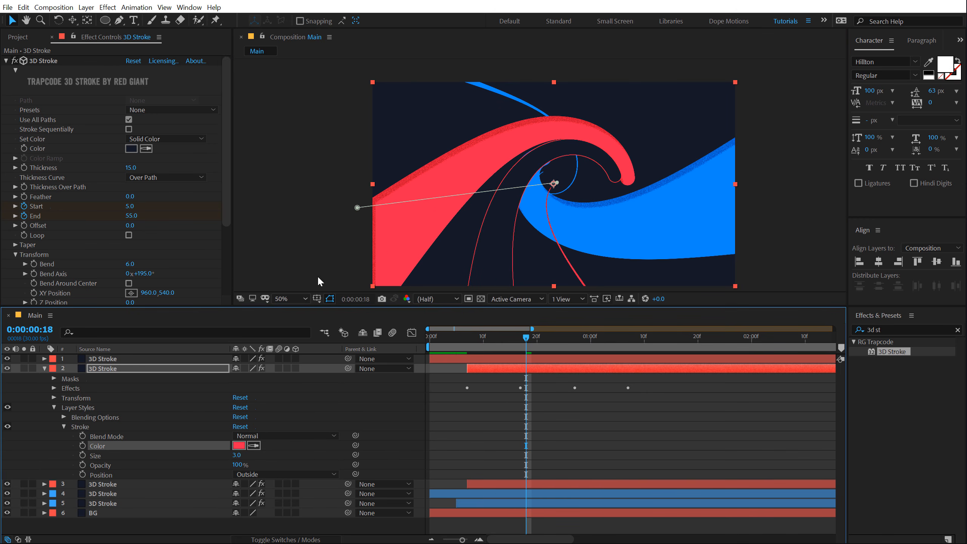
# Set the outlined copy's Stroke style size to 7.5.
pyautogui.moveTo(238, 457); pyautogui.dragTo(251, 449)
pyautogui.click(235, 455)
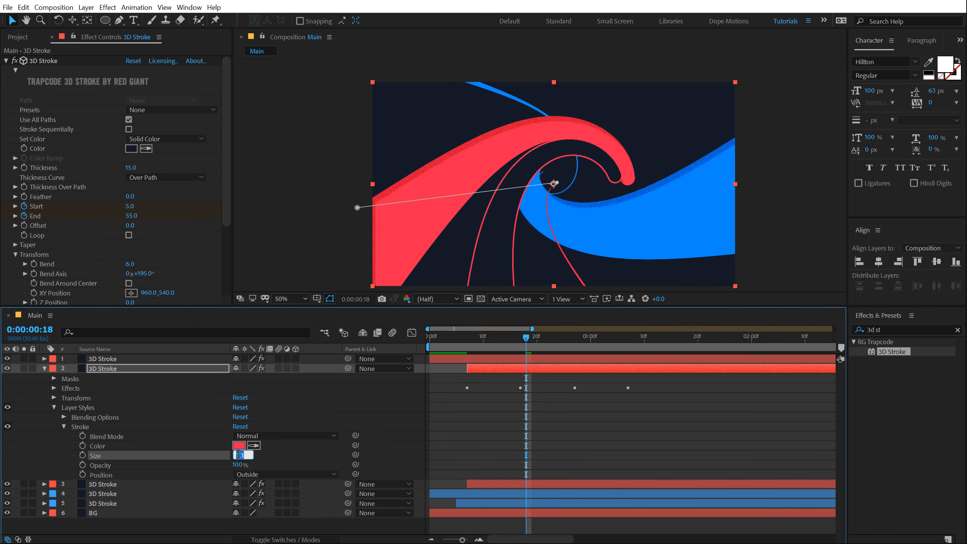
pyautogui.click(473, 389)
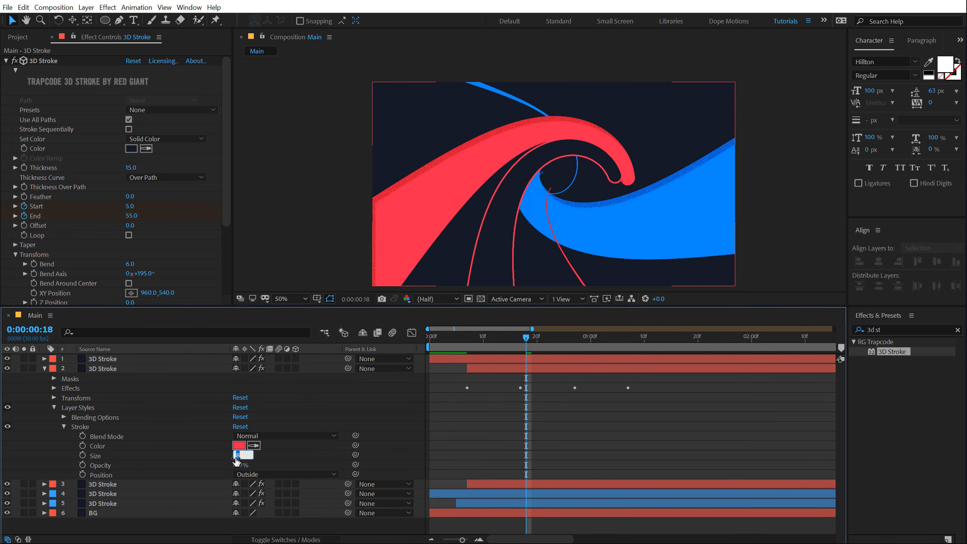
pyautogui.press('Return')
# Move the red outlined wave's outer path point up and far outside the frame, scrubbing the timeline to check its curl.
pyautogui.moveTo(526, 337); pyautogui.dragTo(544, 361)
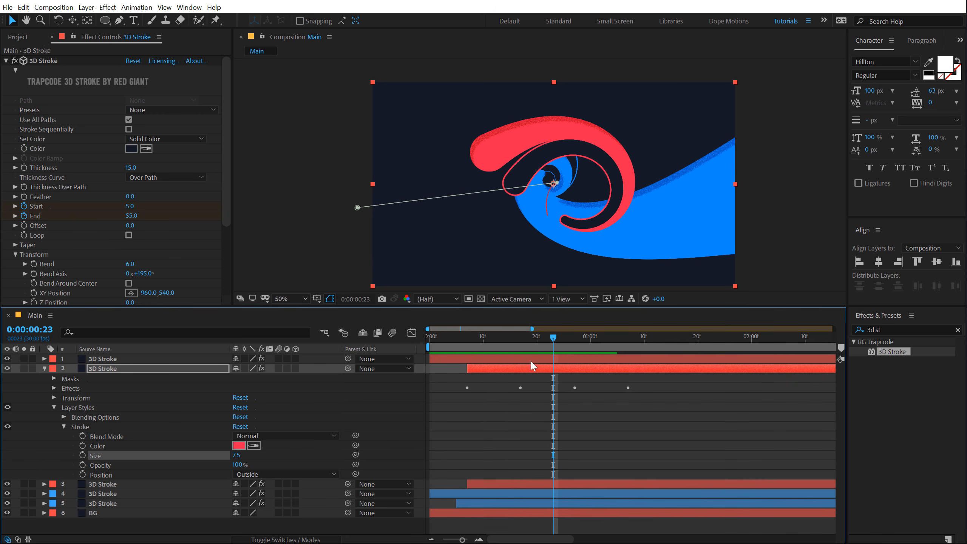
pyautogui.click(100, 368)
pyautogui.moveTo(357, 208); pyautogui.dragTo(351, 182)
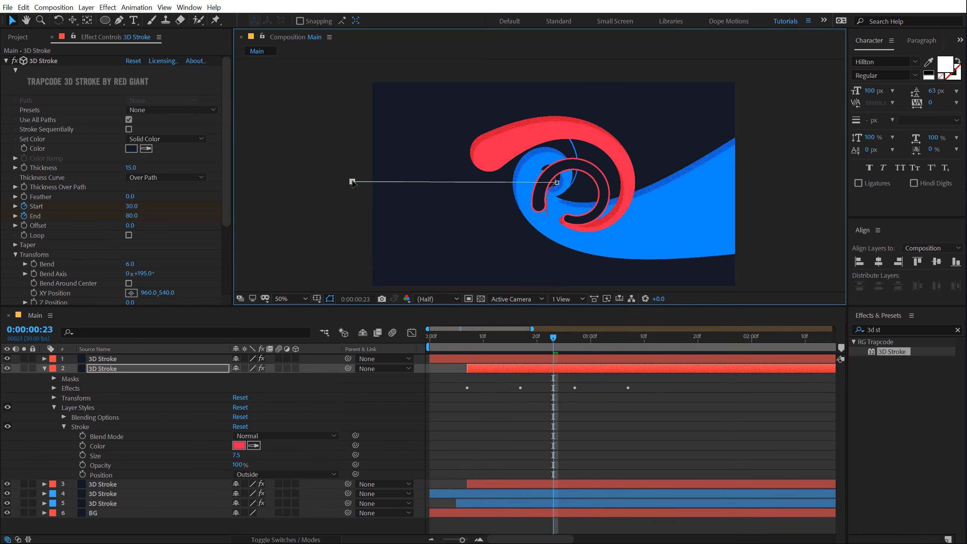
pyautogui.moveTo(448, 335)
pyautogui.mouseDown()
pyautogui.moveTo(541, 351)
pyautogui.moveTo(491, 347)
pyautogui.mouseUp()
pyautogui.moveTo(360, 190)
pyautogui.mouseDown()
pyautogui.moveTo(350, 188)
pyautogui.moveTo(392, 178)
pyautogui.mouseUp()
pyautogui.moveTo(477, 338); pyautogui.dragTo(505, 339)
pyautogui.moveTo(384, 171)
pyautogui.mouseDown()
pyautogui.moveTo(423, 132)
pyautogui.moveTo(272, 186)
pyautogui.mouseUp()
pyautogui.moveTo(508, 346)
pyautogui.mouseDown()
pyautogui.moveTo(580, 332)
pyautogui.moveTo(512, 327)
pyautogui.moveTo(543, 327)
pyautogui.mouseUp()
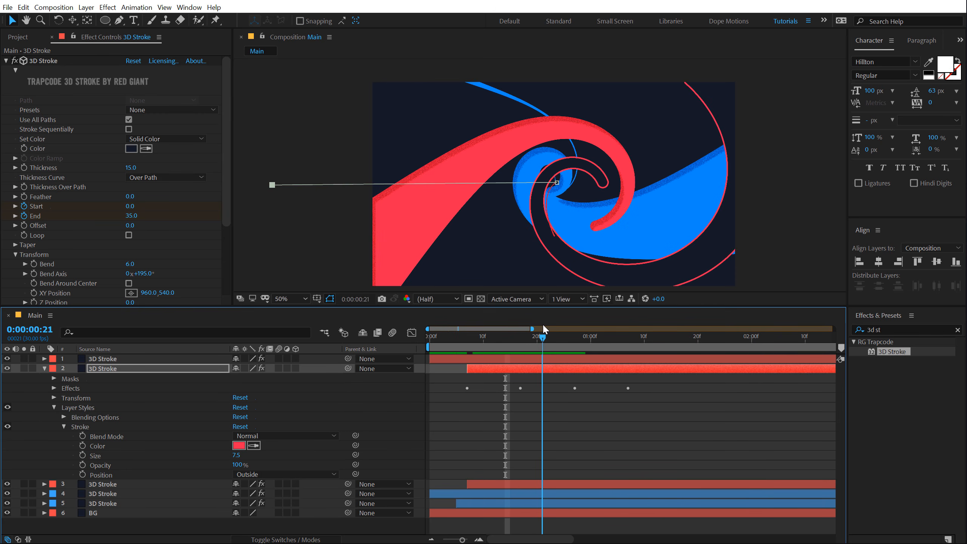
# Collapse the red outlined wave layer and place it beneath the blue wave layers, directly above BG.
pyautogui.click(44, 368)
pyautogui.moveTo(103, 366); pyautogui.dragTo(103, 401)
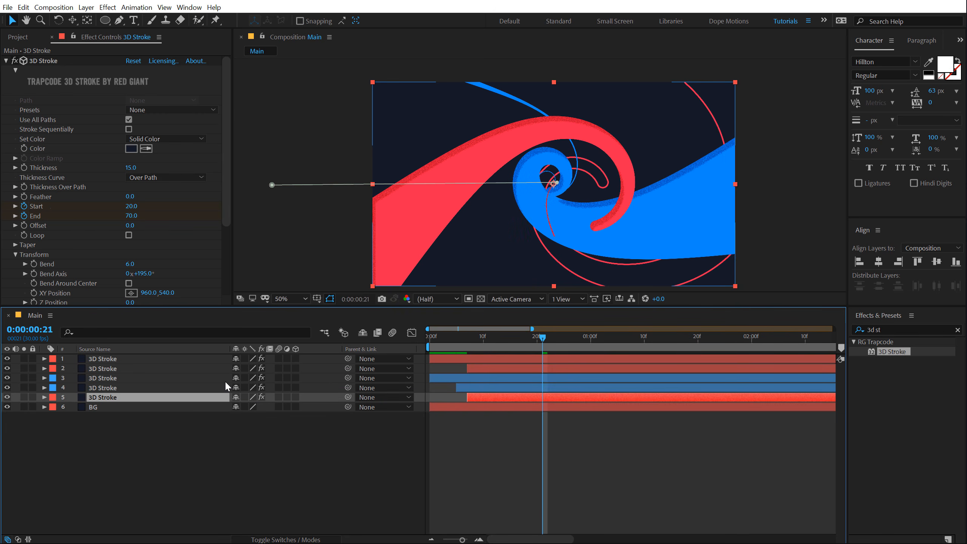
pyautogui.click(219, 415)
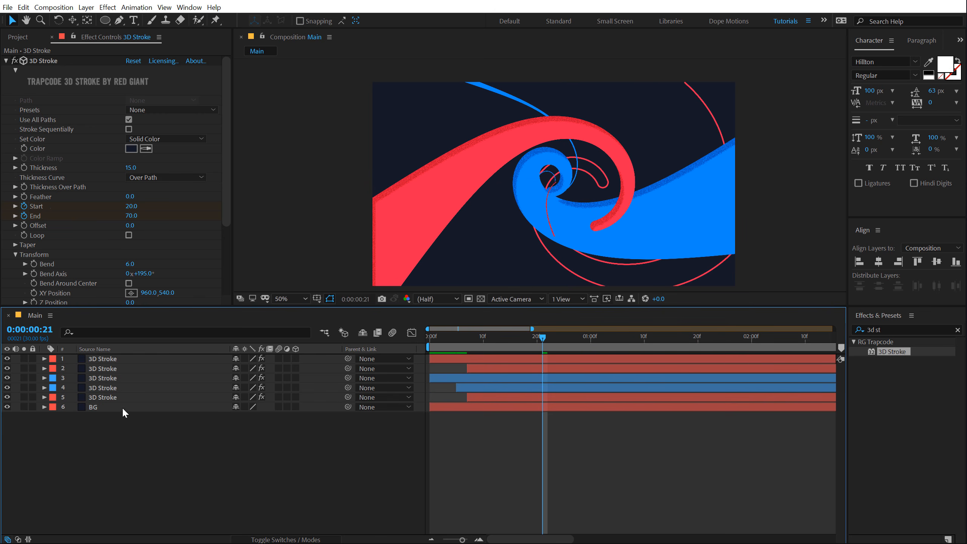
# Duplicate the red outlined wave and sample the blue wave's color for the copy's Stroke style.
pyautogui.click(95, 397)
pyautogui.hotkey('ctrl', 'd')
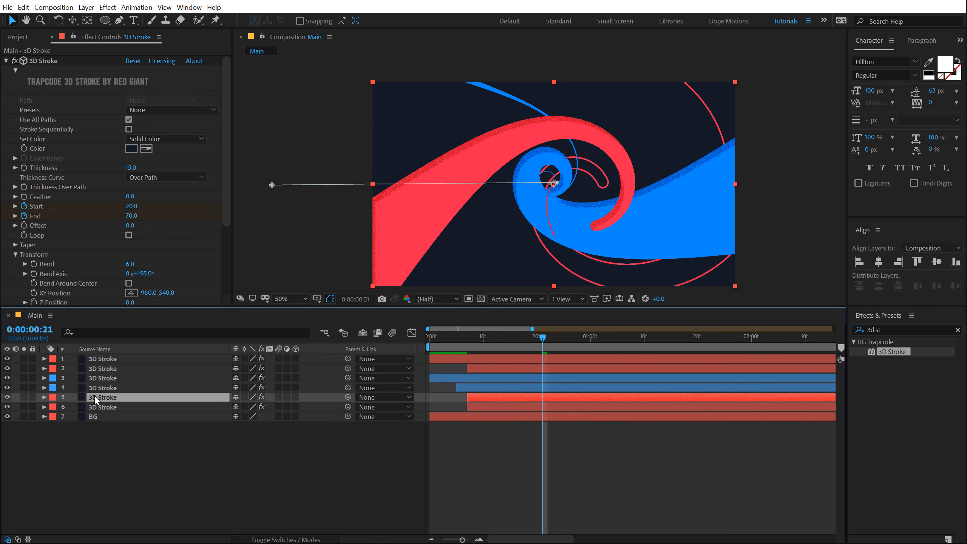
pyautogui.click(44, 397)
pyautogui.click(54, 436)
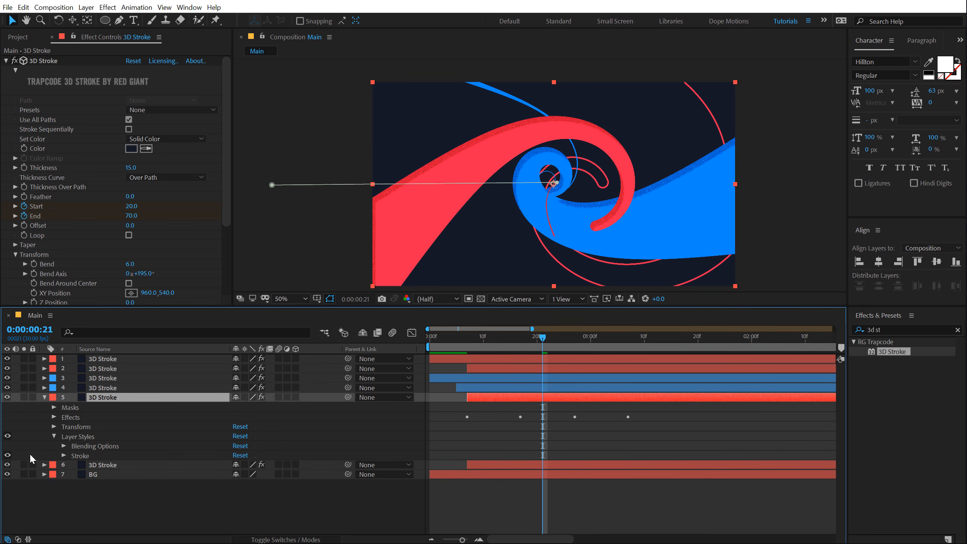
pyautogui.click(63, 456)
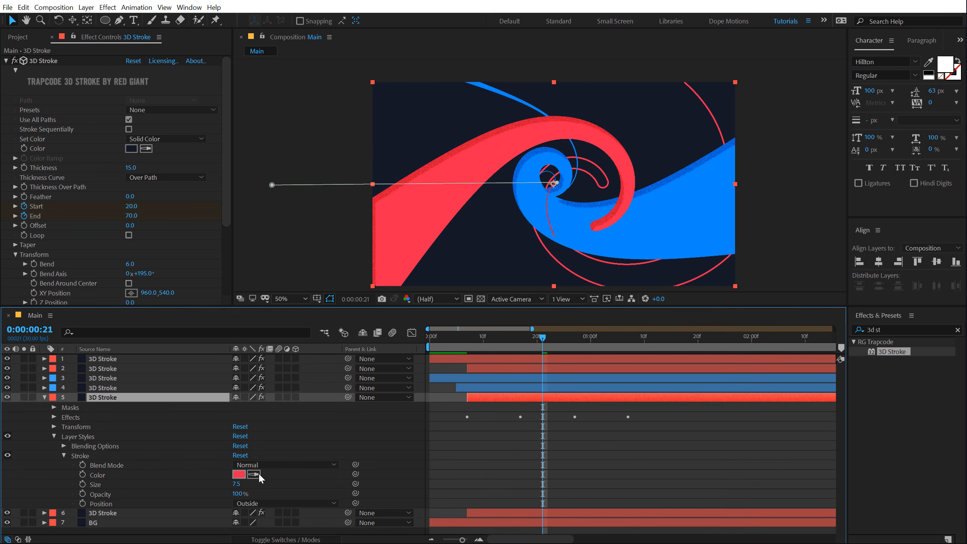
pyautogui.click(654, 227)
pyautogui.click(43, 397)
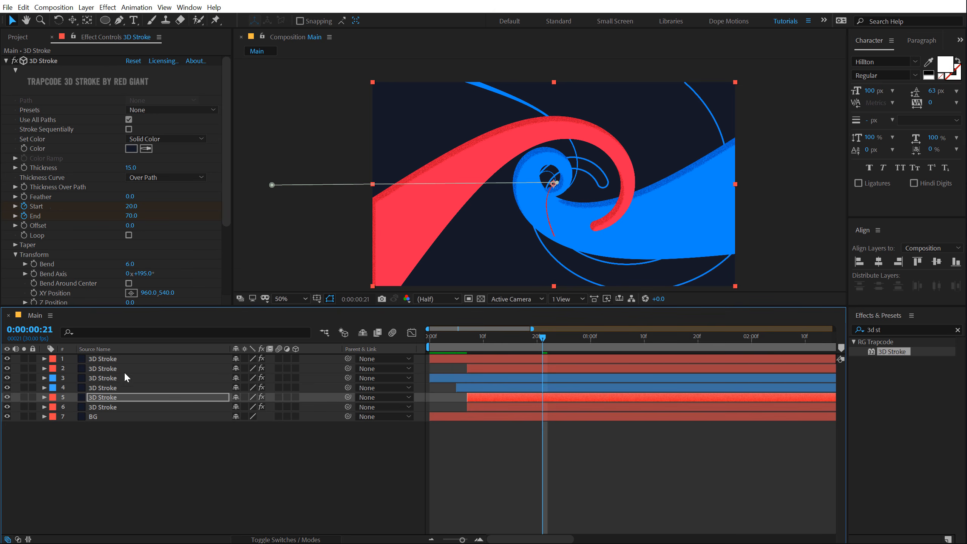
# Move the blue outlined wave's outer path point down and slightly inward, and shift its layer to start at about frame 4.
pyautogui.moveTo(272, 185)
pyautogui.mouseDown()
pyautogui.moveTo(281, 159)
pyautogui.moveTo(226, 227)
pyautogui.moveTo(281, 287)
pyautogui.moveTo(266, 289)
pyautogui.moveTo(256, 276)
pyautogui.moveTo(281, 288)
pyautogui.moveTo(272, 264)
pyautogui.moveTo(306, 242)
pyautogui.mouseUp()
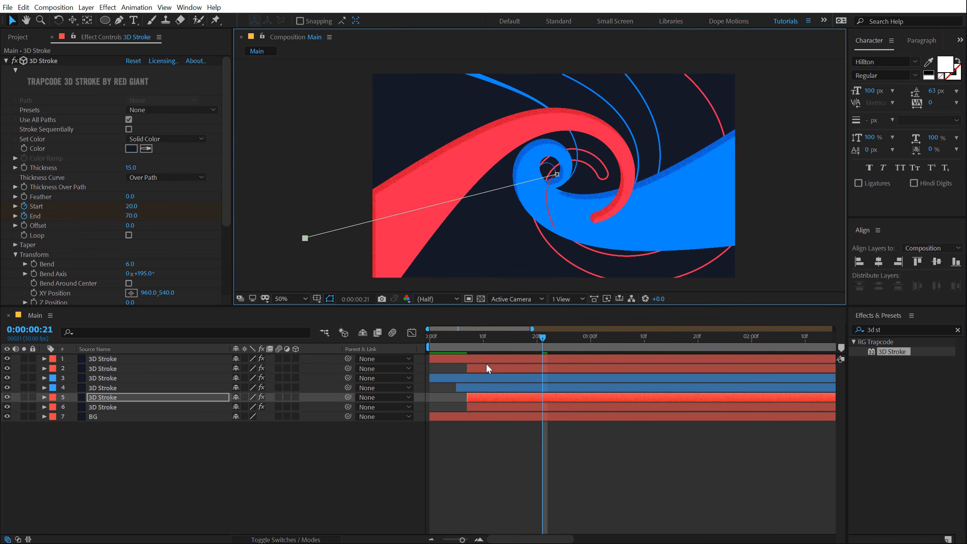
pyautogui.moveTo(437, 337)
pyautogui.mouseDown()
pyautogui.moveTo(627, 337)
pyautogui.moveTo(531, 348)
pyautogui.moveTo(536, 343)
pyautogui.mouseUp()
# Identify the blue outlined wave by toggling the lower outlined layers' visibility, and move its outer path point much farther left outside the frame.
pyautogui.click(89, 409)
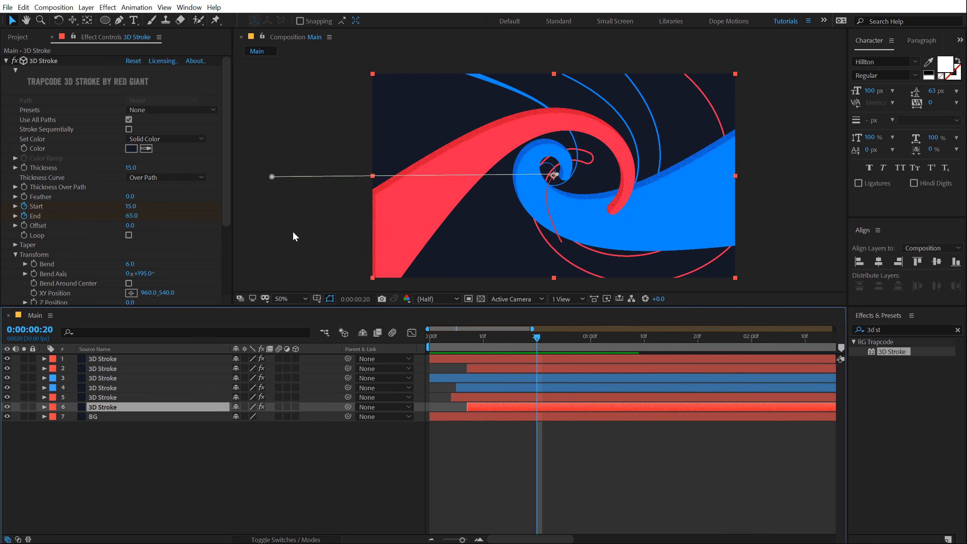
pyautogui.click(8, 408)
pyautogui.click(7, 408)
pyautogui.click(7, 397)
pyautogui.click(7, 397)
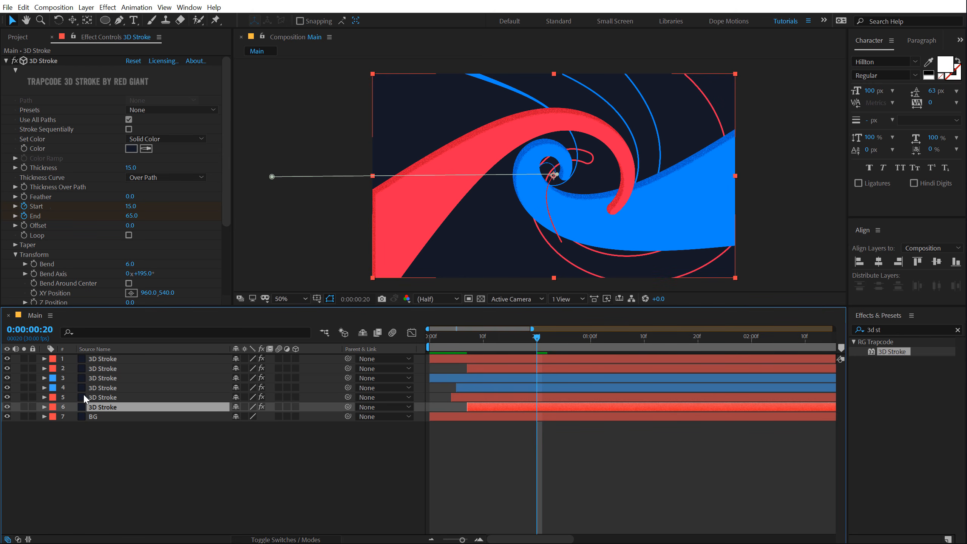
pyautogui.click(124, 397)
pyautogui.scroll(-2, 387, 160)
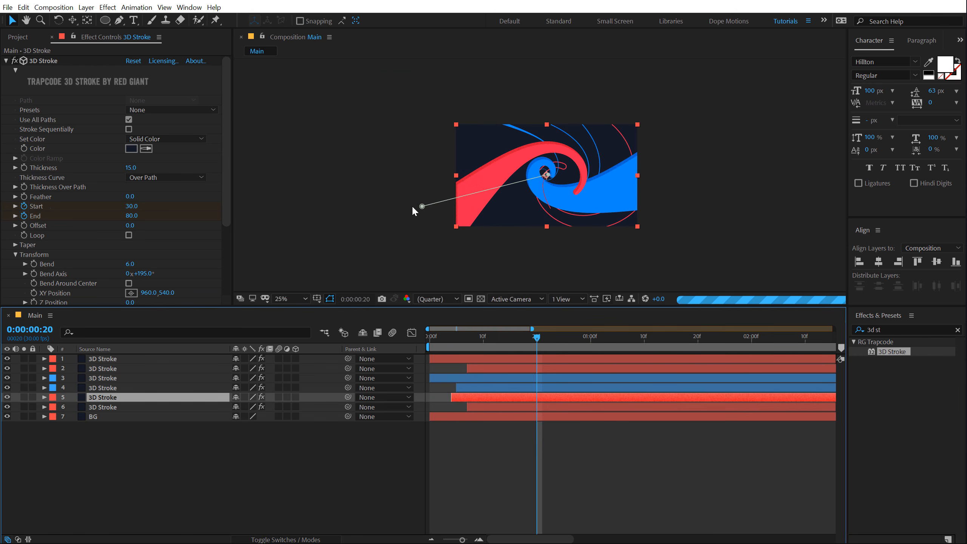
pyautogui.moveTo(482, 240)
pyautogui.mouseDown()
pyautogui.moveTo(543, 254)
pyautogui.moveTo(461, 246)
pyautogui.moveTo(384, 210)
pyautogui.moveTo(338, 212)
pyautogui.mouseUp()
pyautogui.moveTo(443, 335)
pyautogui.mouseDown()
pyautogui.moveTo(534, 350)
pyautogui.moveTo(544, 347)
pyautogui.moveTo(467, 337)
pyautogui.moveTo(639, 328)
pyautogui.moveTo(477, 334)
pyautogui.moveTo(590, 329)
pyautogui.moveTo(527, 330)
pyautogui.moveTo(536, 330)
pyautogui.mouseUp()
pyautogui.press('.')
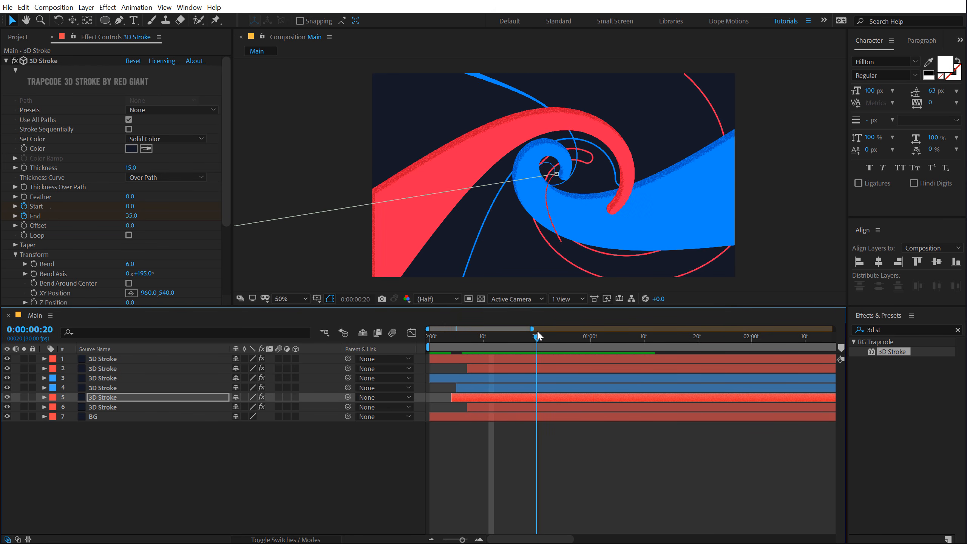
pyautogui.click(234, 451)
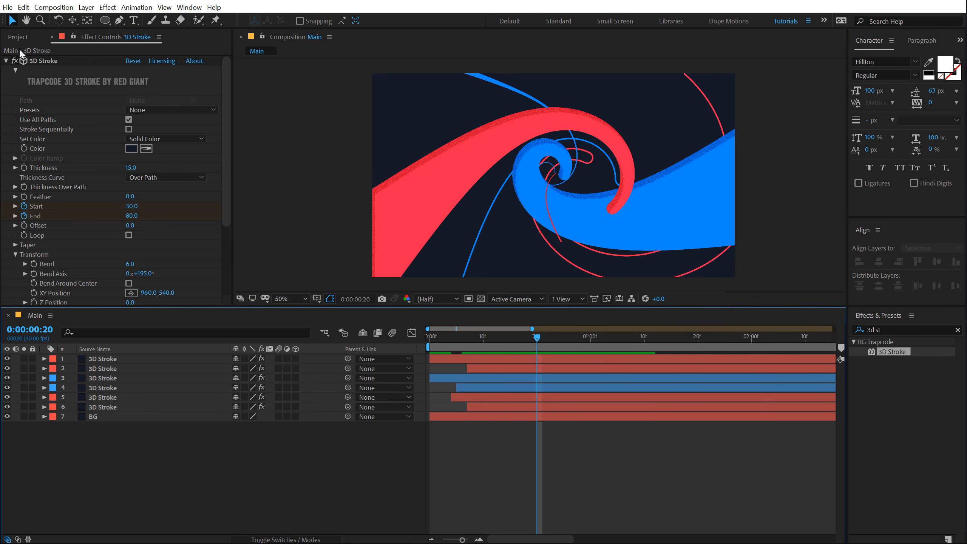
# Create a composition named Logo with the aspect ratio unlocked and a size of 500 by 500 px.
pyautogui.click(18, 37)
pyautogui.click(35, 300)
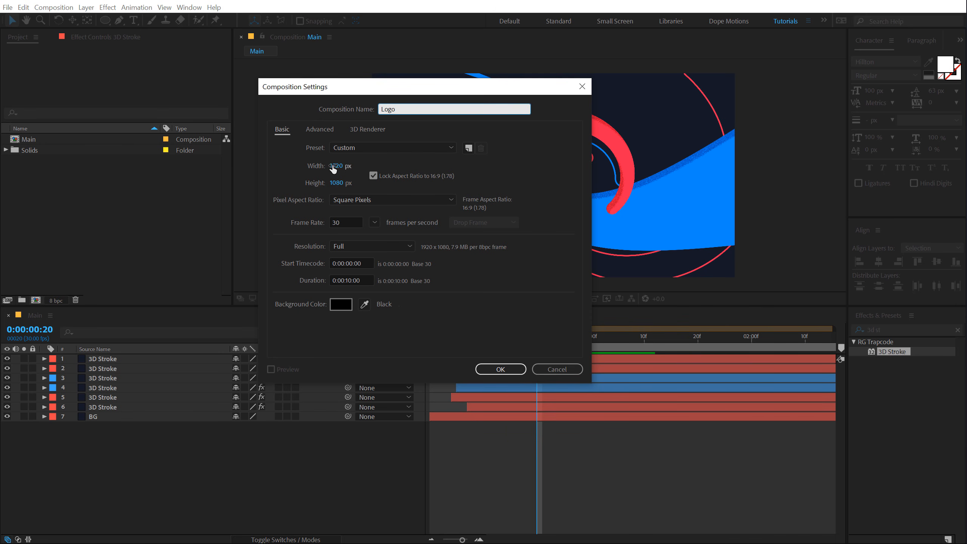
pyautogui.click(374, 176)
pyautogui.write('500')
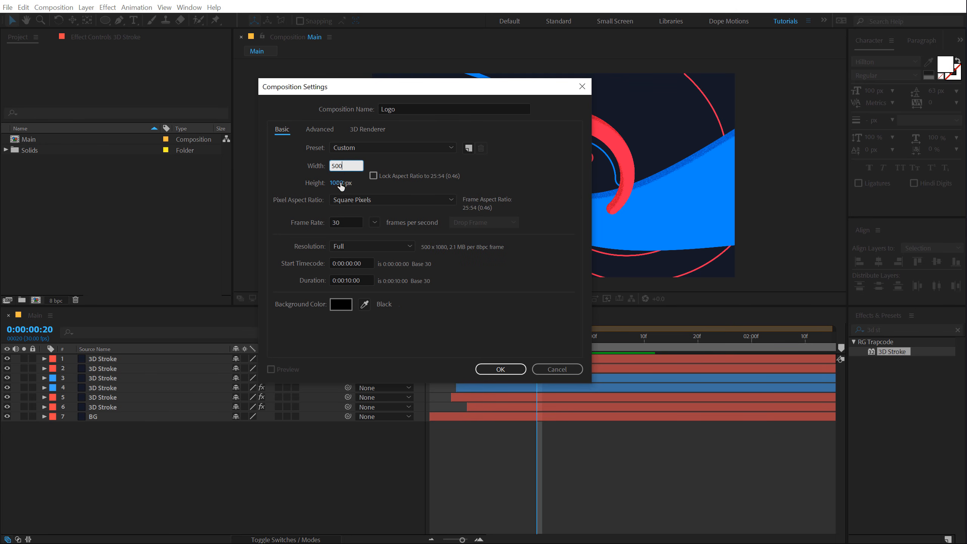
pyautogui.click(339, 183)
pyautogui.write('500')
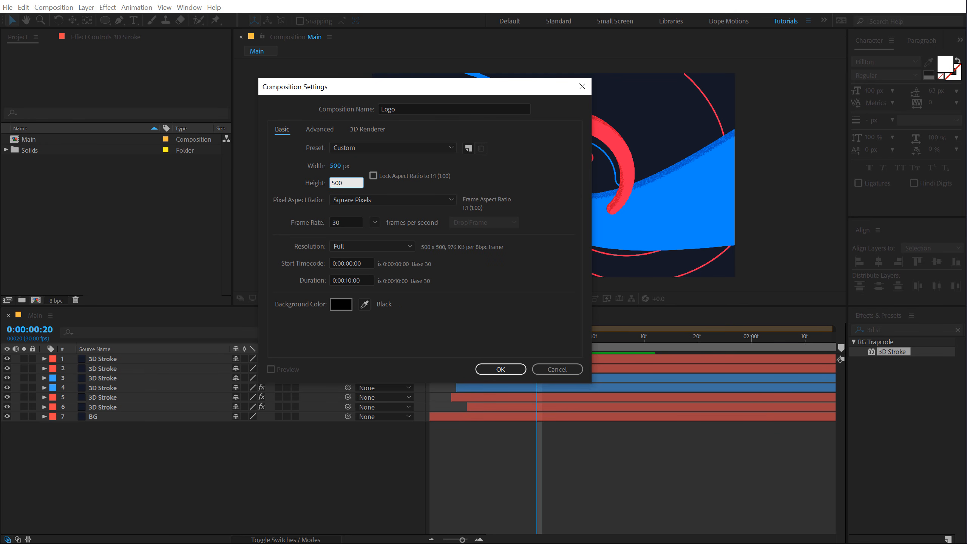
pyautogui.click(296, 194)
pyautogui.click(499, 368)
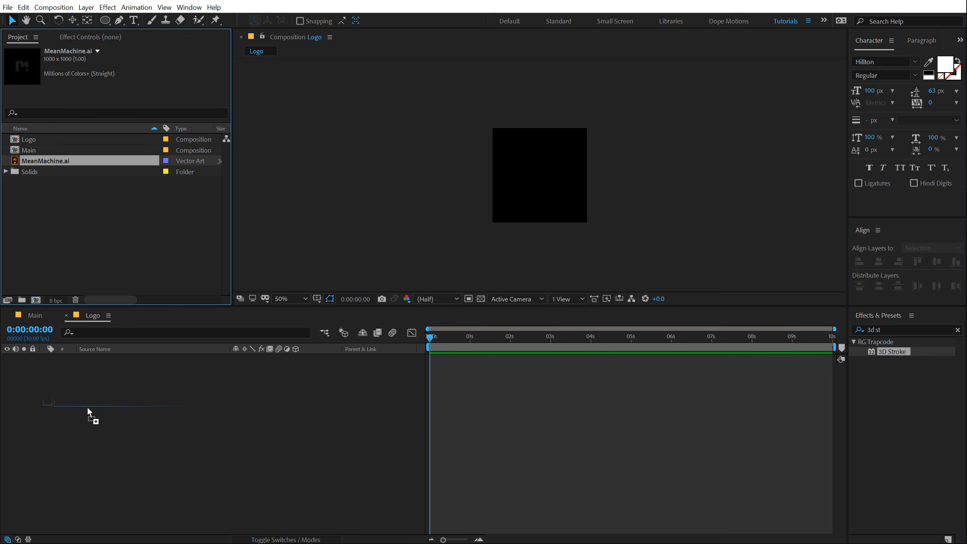
# Bring MeanMachine.ai into the Logo composition and enable Continuously Rasterize for it.
pyautogui.moveTo(90, 410); pyautogui.dragTo(114, 381)
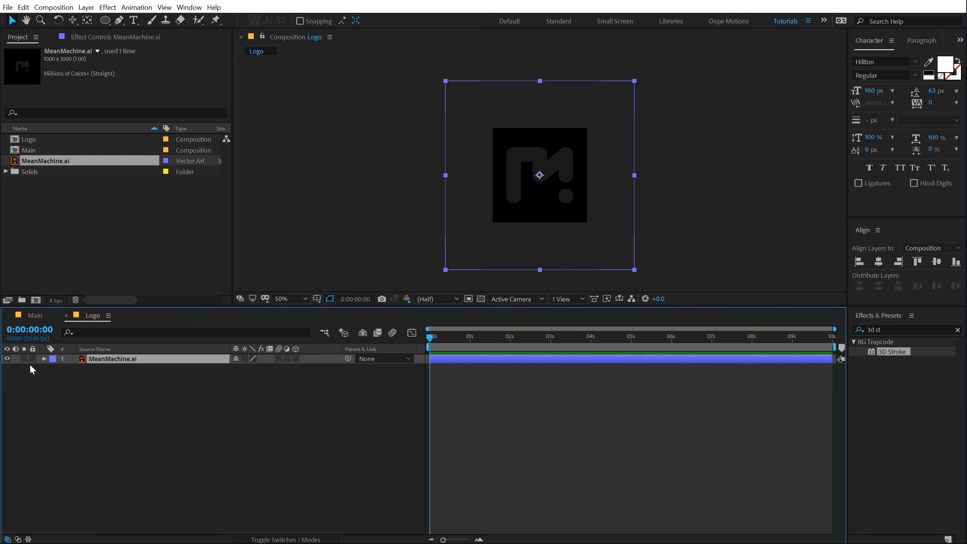
pyautogui.click(245, 359)
pyautogui.click(265, 396)
pyautogui.moveTo(455, 335); pyautogui.dragTo(472, 336)
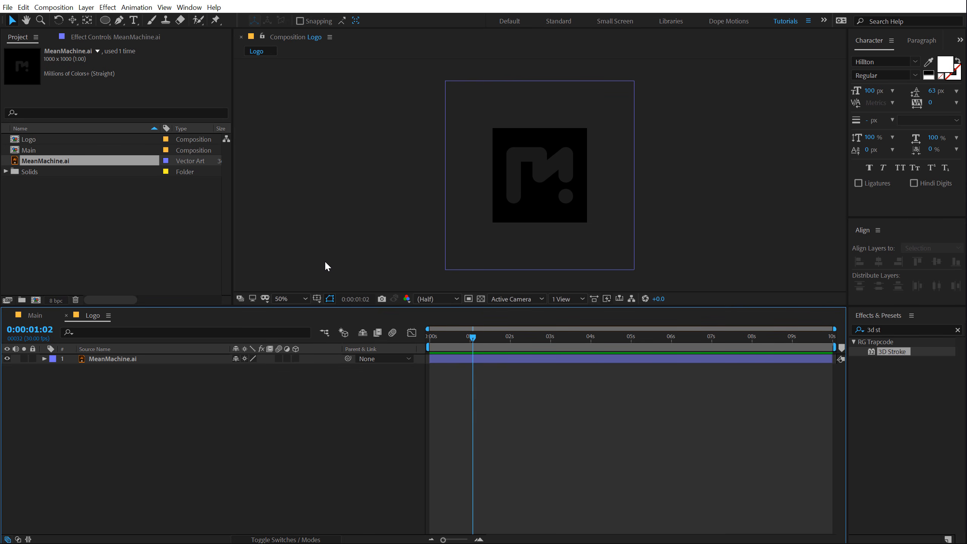
# Place the Logo composition above all layers in Main, starting at frame 20, and set its Scale to 70%.
pyautogui.click(34, 316)
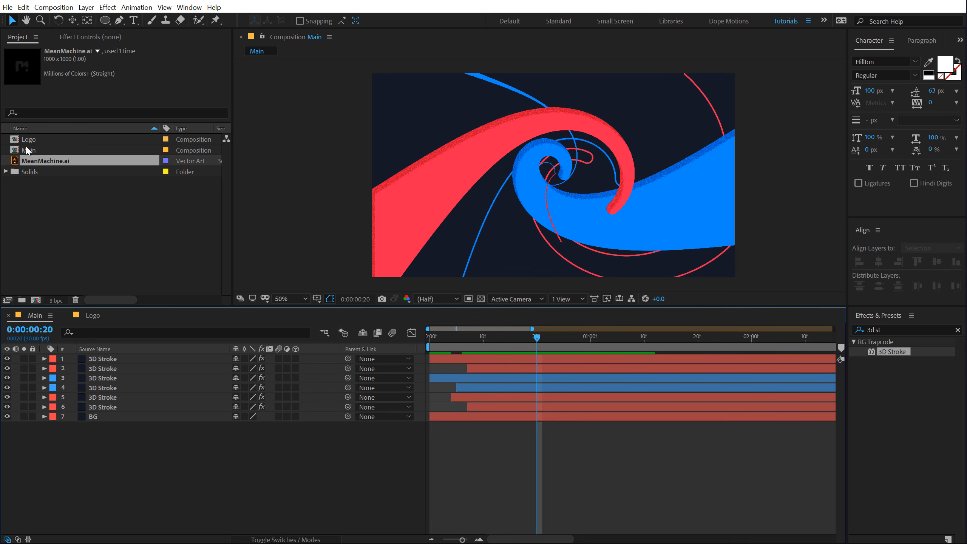
pyautogui.moveTo(29, 144); pyautogui.dragTo(538, 358)
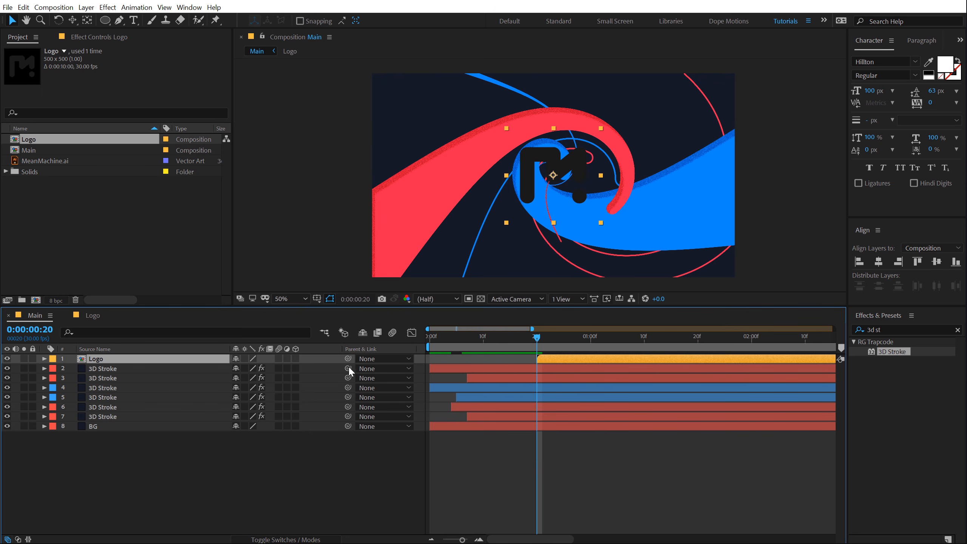
pyautogui.press('s')
pyautogui.click(268, 369)
pyautogui.write('70')
pyautogui.press('Return')
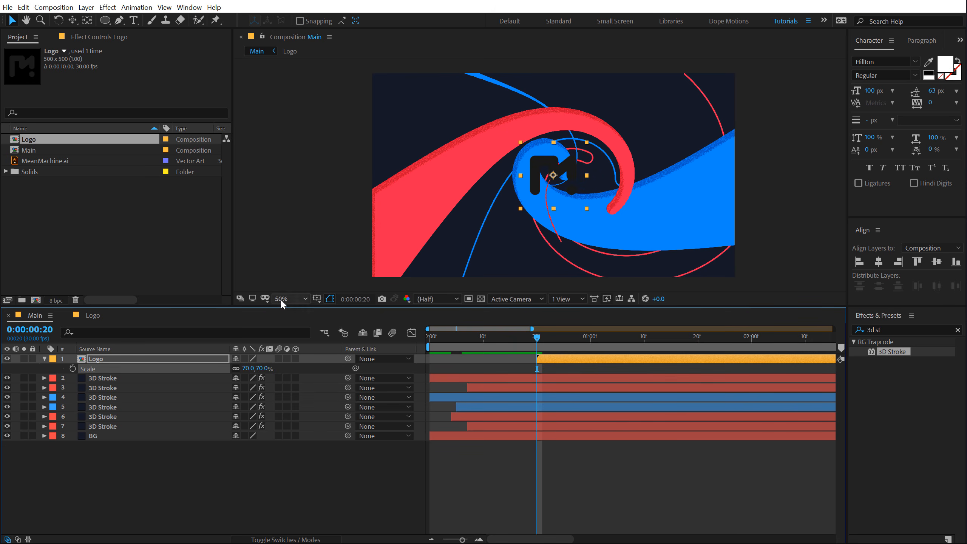
# Apply the Fill effect to the Logo layer and set its color to white, FFFFFF.
pyautogui.click(100, 360)
pyautogui.click(893, 337)
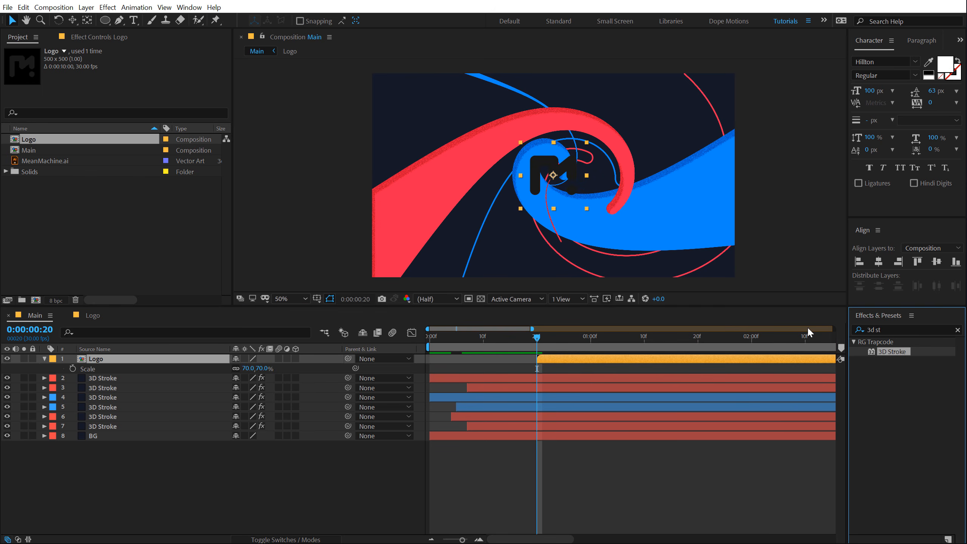
pyautogui.click(888, 328)
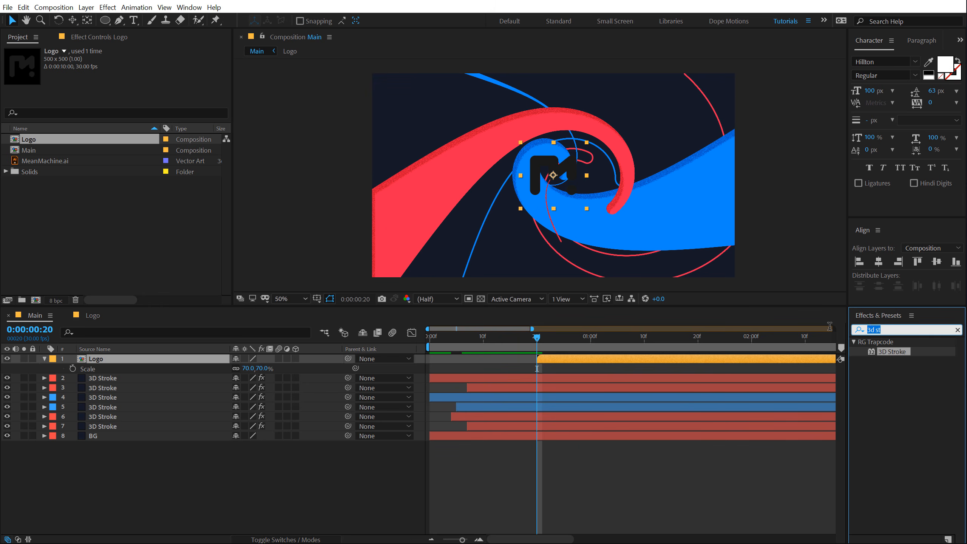
pyautogui.write('fill')
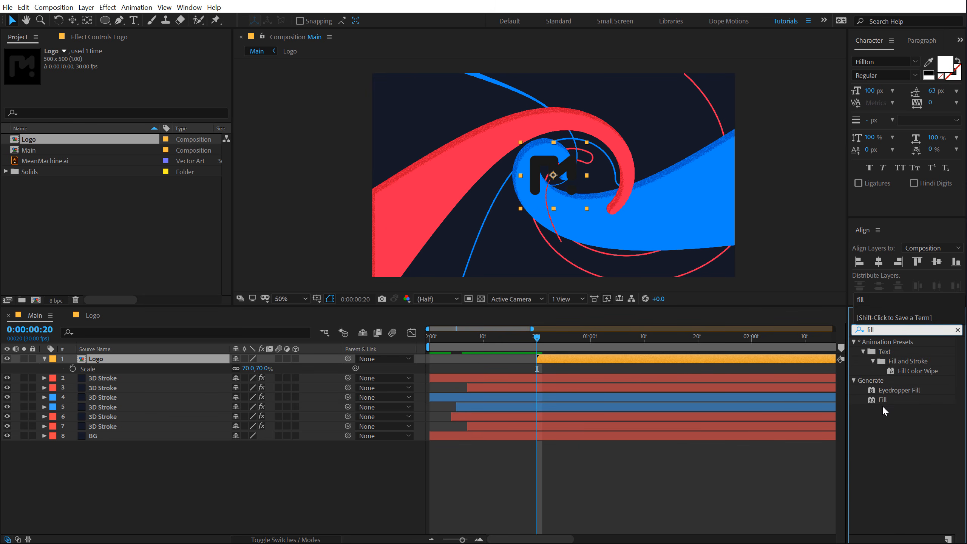
pyautogui.doubleClick(883, 400)
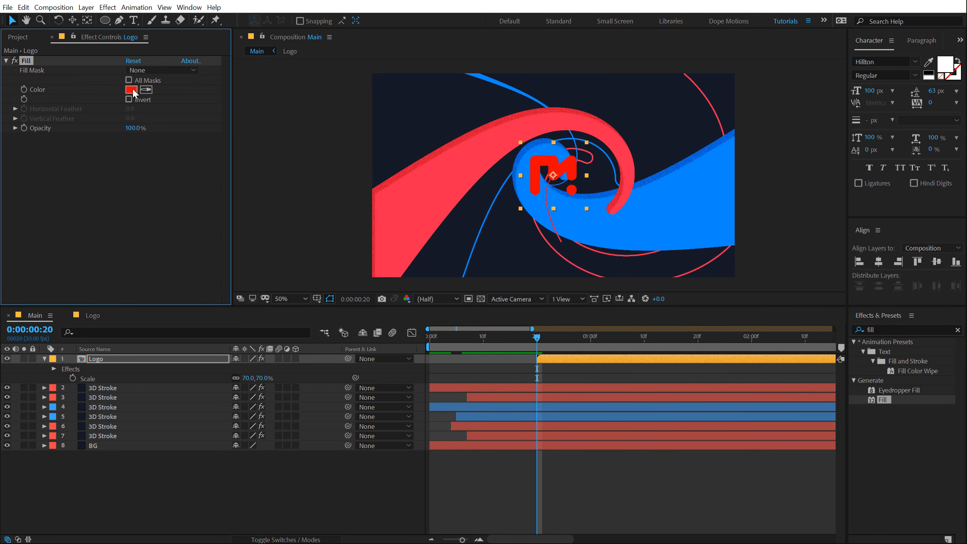
pyautogui.click(133, 93)
pyautogui.write('FFFFFF')
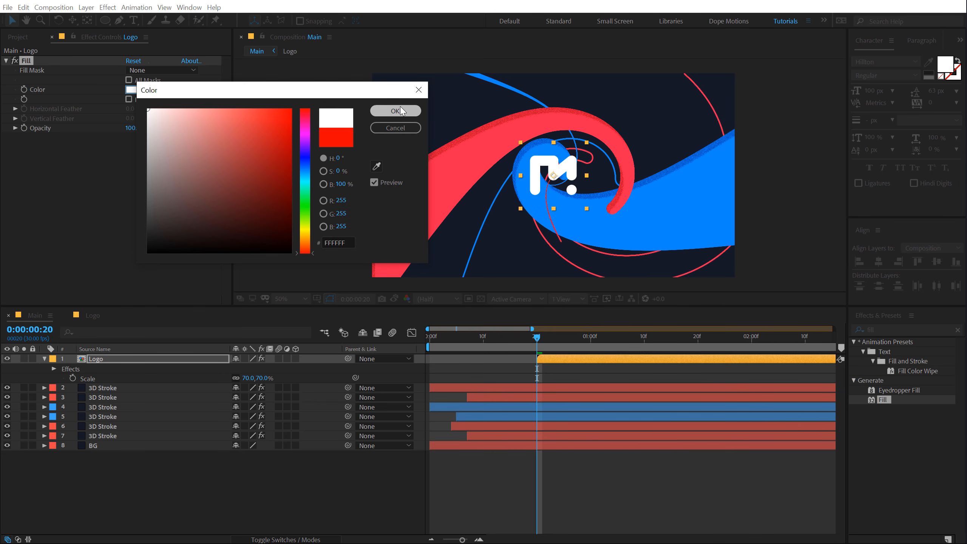
pyautogui.click(395, 111)
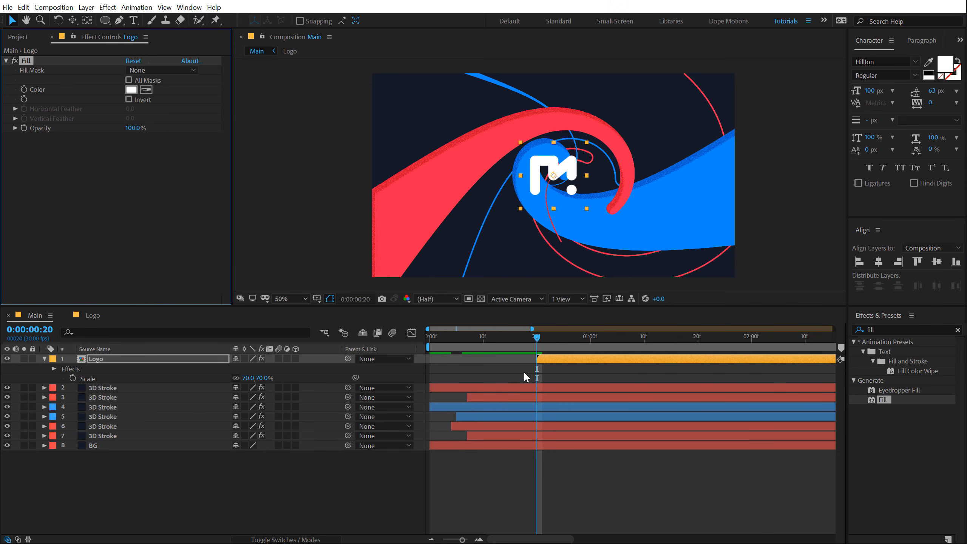
# Add Scale and Rotation keyframes to the Logo layer and shift both to frame 25.
pyautogui.scroll(2, 525, 370)
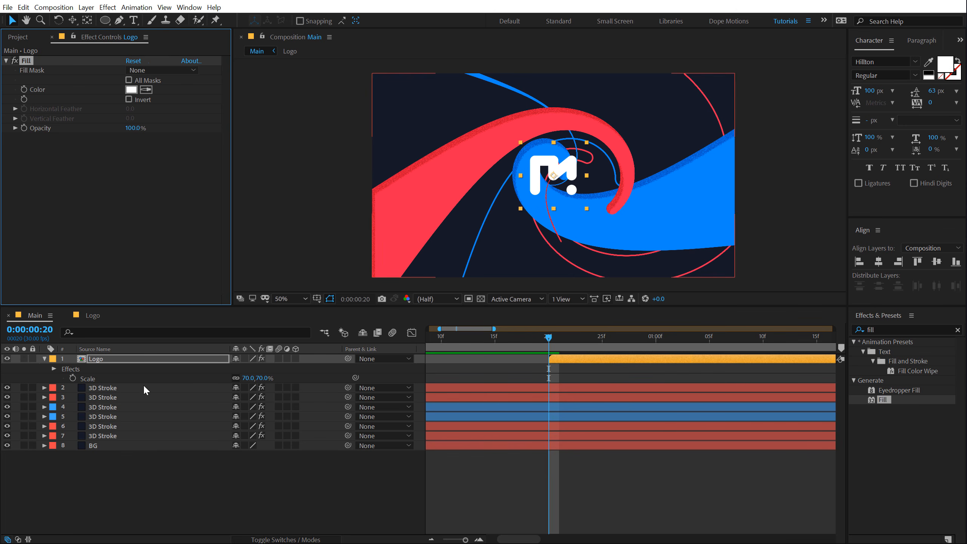
pyautogui.click(72, 378)
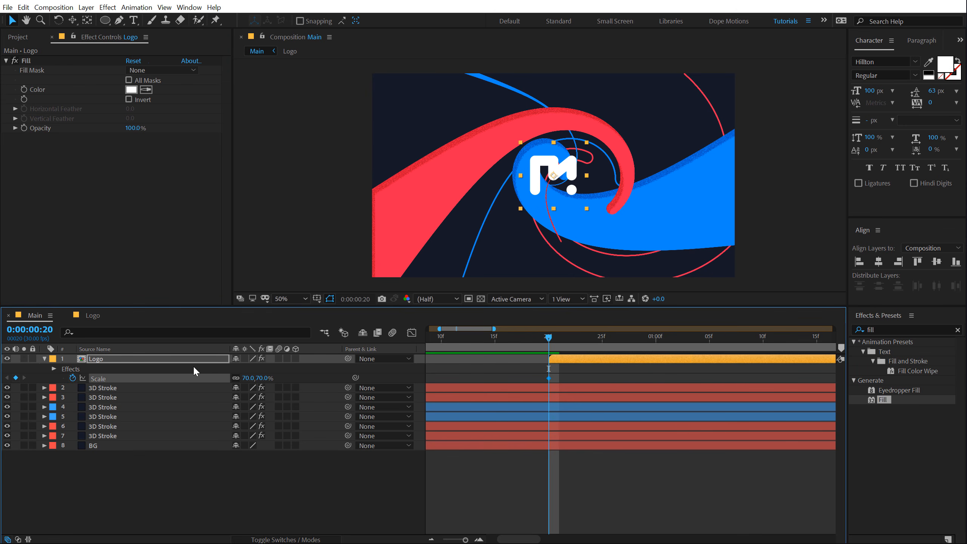
pyautogui.press('r')
pyautogui.click(73, 368)
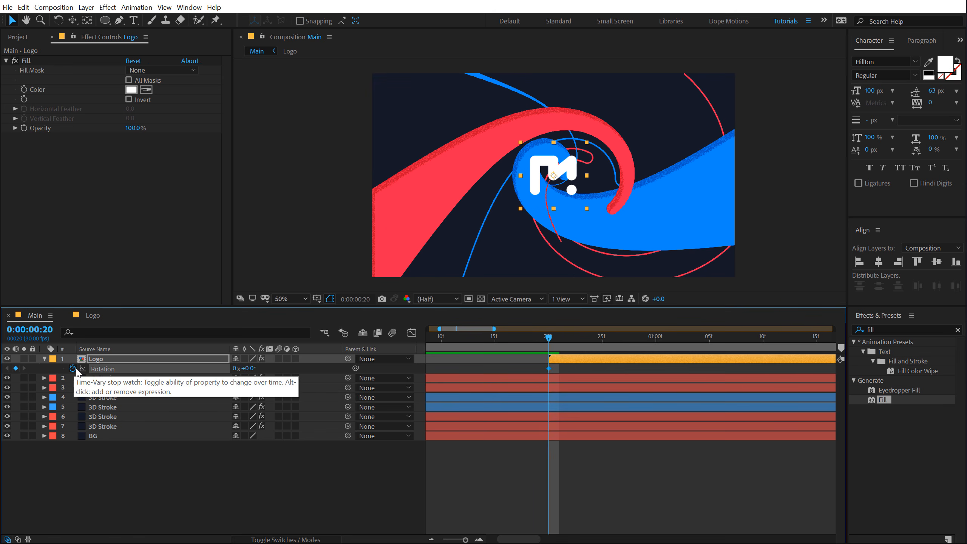
pyautogui.hotkey('shift', 's')
pyautogui.moveTo(551, 368); pyautogui.dragTo(549, 342)
pyautogui.click(579, 337)
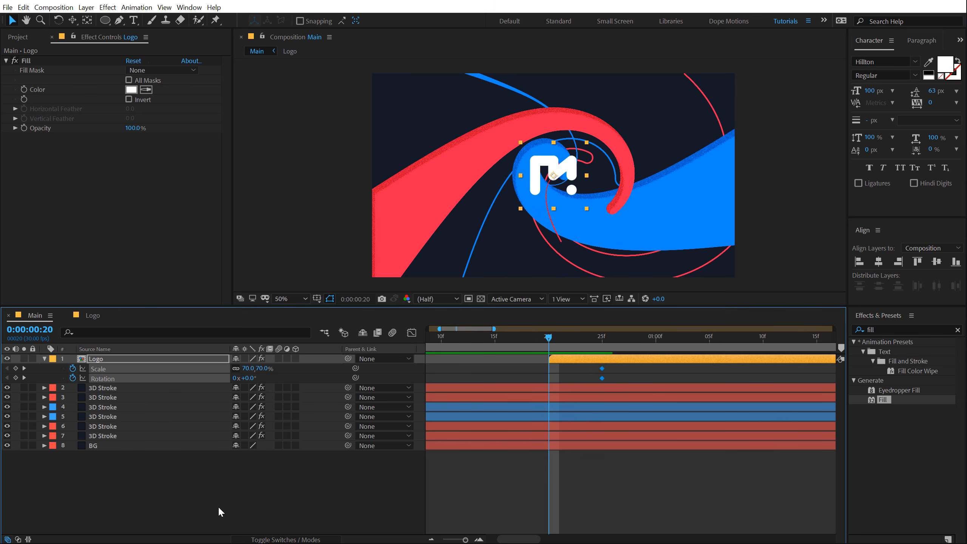
# Set the Logo's Scale to 30% and its Rotation to -45° at frame 20.
pyautogui.click(263, 367)
pyautogui.write('30')
pyautogui.press('Return')
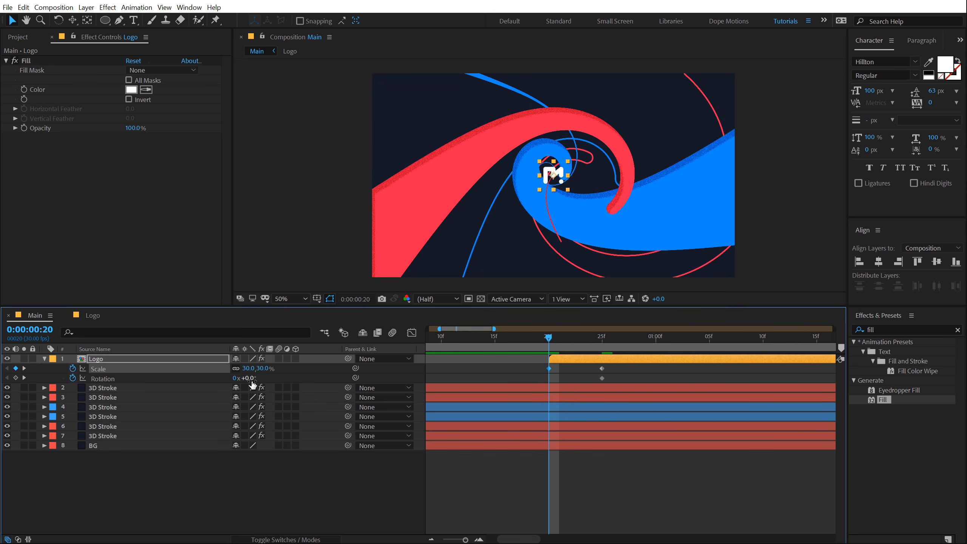
pyautogui.moveTo(253, 381)
pyautogui.mouseDown()
pyautogui.moveTo(242, 389)
pyautogui.moveTo(244, 378)
pyautogui.mouseUp()
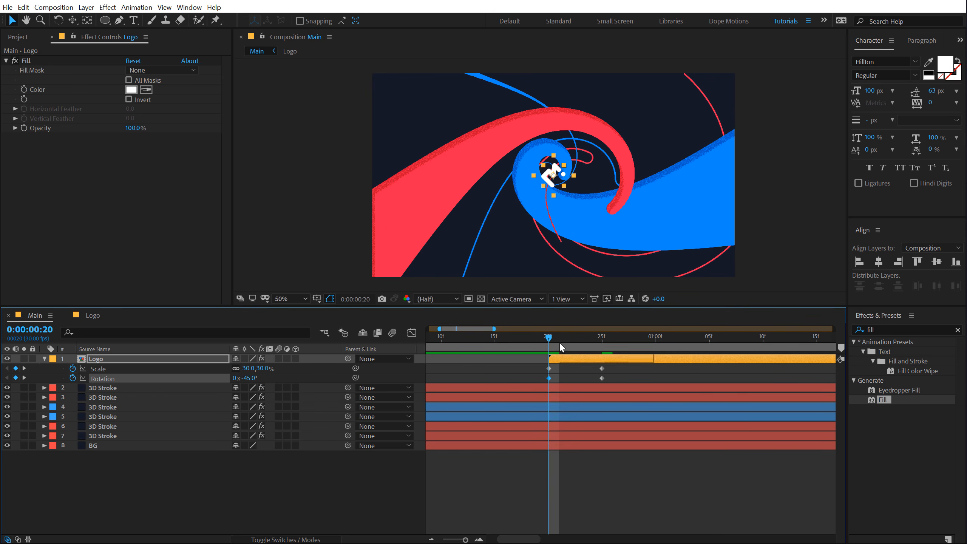
# Preview the logo reveal and shift the Logo layer with its keyframes to start at 0:00:01:07, once the waves have cleared.
pyautogui.press('k')
pyautogui.press('space')
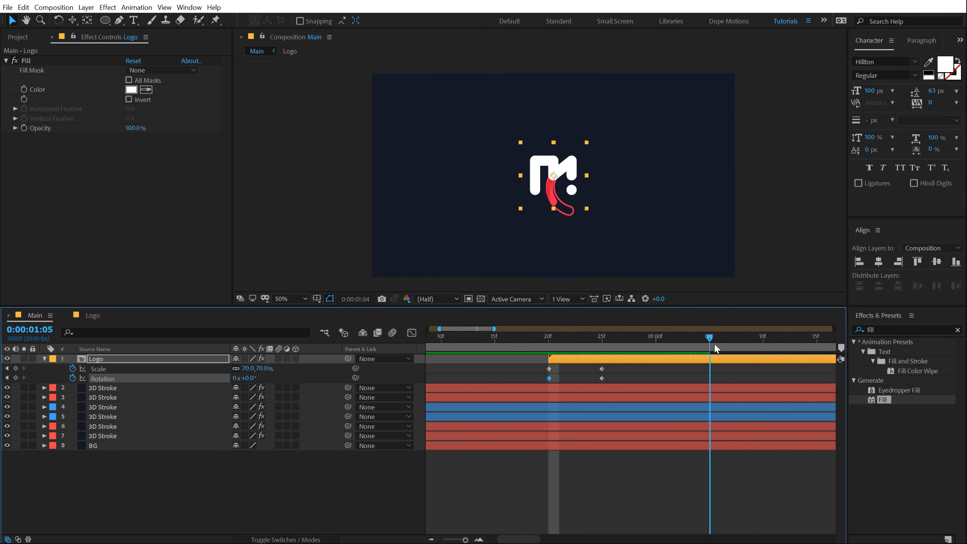
pyautogui.click(731, 337)
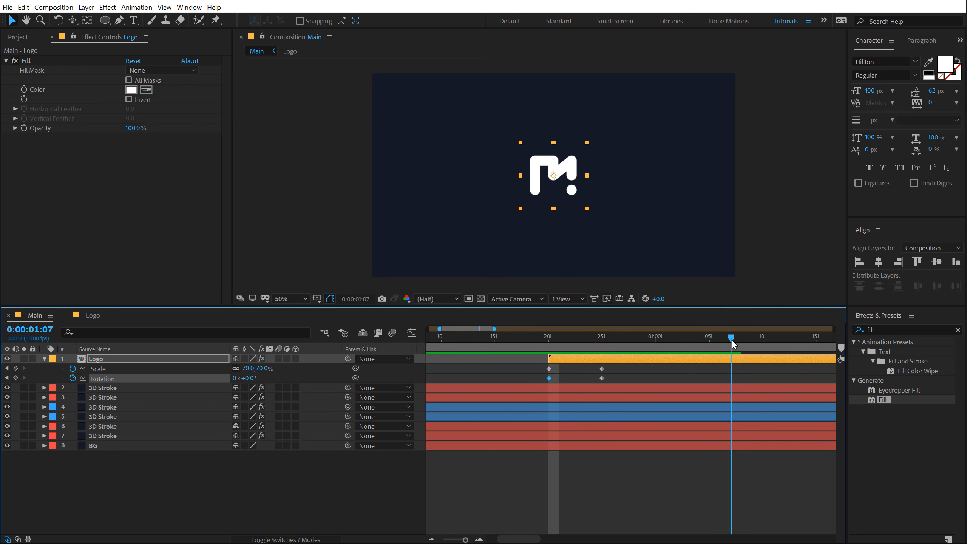
pyautogui.press('-')
pyautogui.moveTo(564, 360)
pyautogui.mouseDown()
pyautogui.moveTo(655, 366)
pyautogui.moveTo(609, 340)
pyautogui.moveTo(677, 354)
pyautogui.moveTo(549, 345)
pyautogui.mouseUp()
pyautogui.press('space')
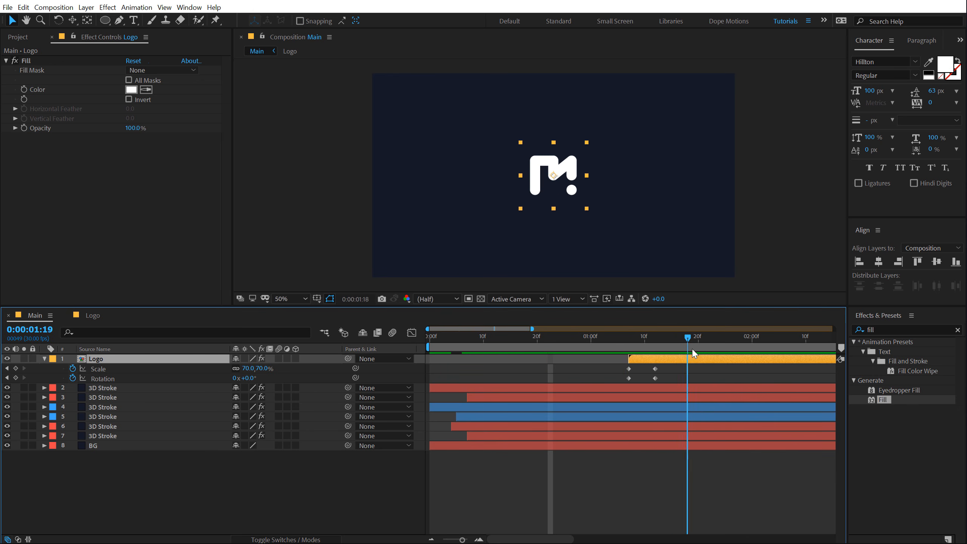
pyautogui.click(644, 500)
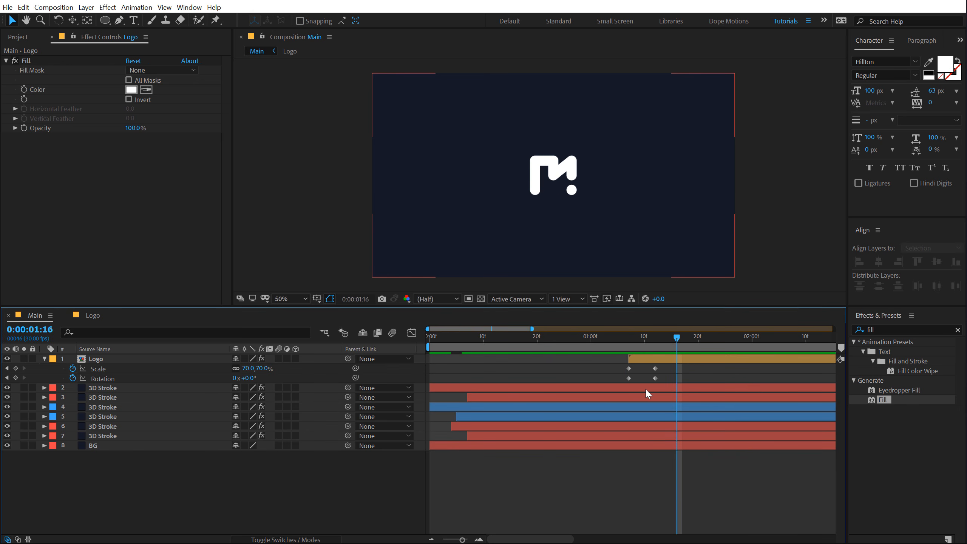
# Switch to Notepad and copy the complete Scale expression, from "freq = 1;" through its closing brace.
pyautogui.hotkey('alt', 'Tab')
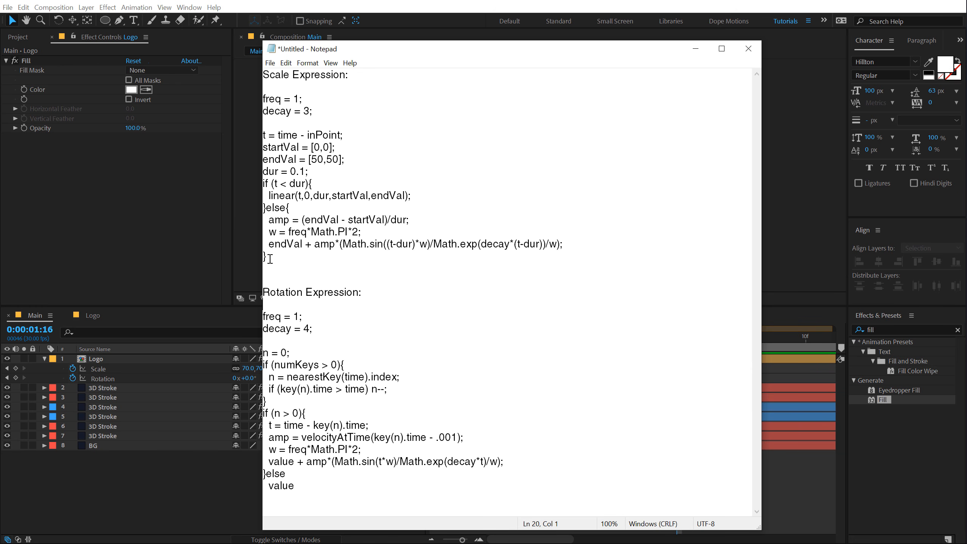
pyautogui.moveTo(271, 259); pyautogui.dragTo(238, 102)
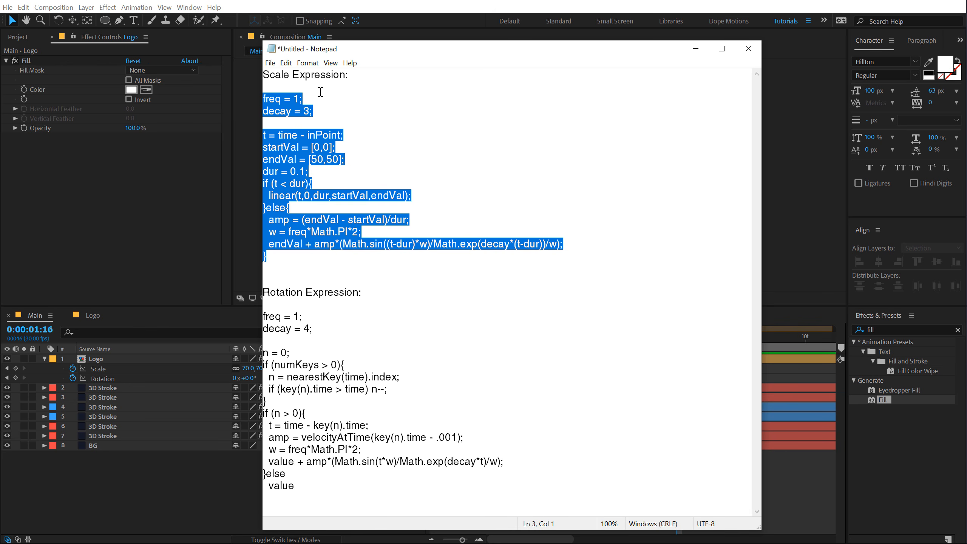
pyautogui.click(107, 488)
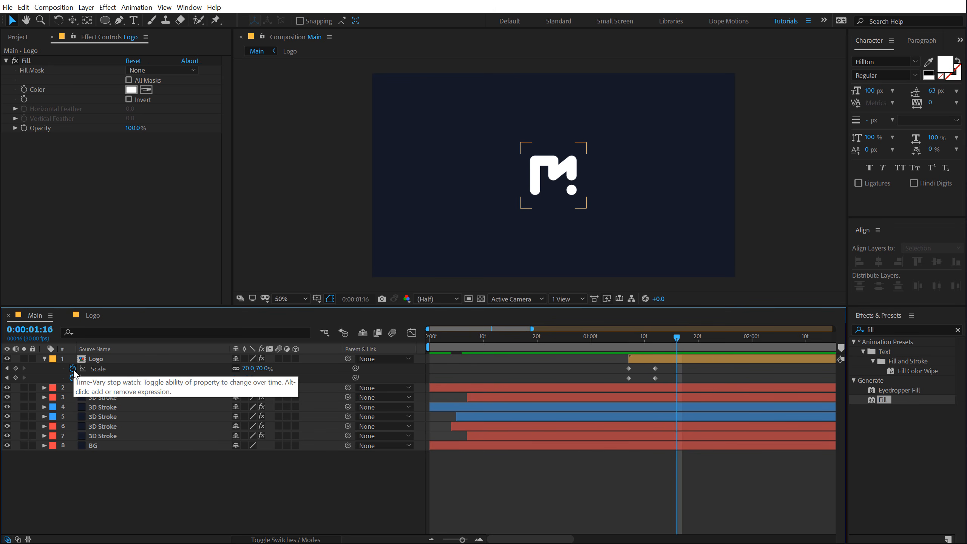
# Apply the copied expression to the Logo layer's Scale and scrub through the reveal to check the bounce.
pyautogui.keyDown('alt'); pyautogui.click(72, 369); pyautogui.keyUp('alt')
pyautogui.hotkey('ctrl', 'v')
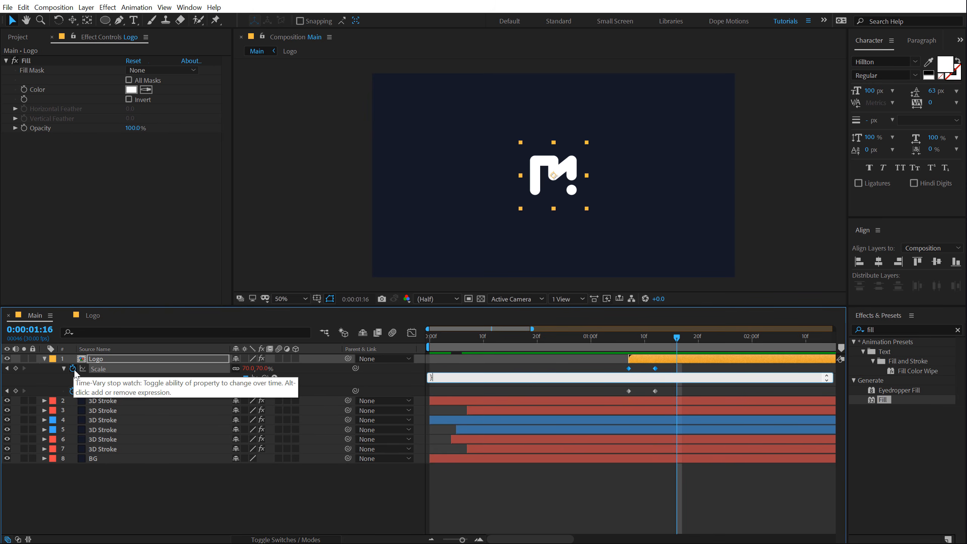
pyautogui.click(619, 343)
pyautogui.moveTo(620, 341); pyautogui.dragTo(660, 353)
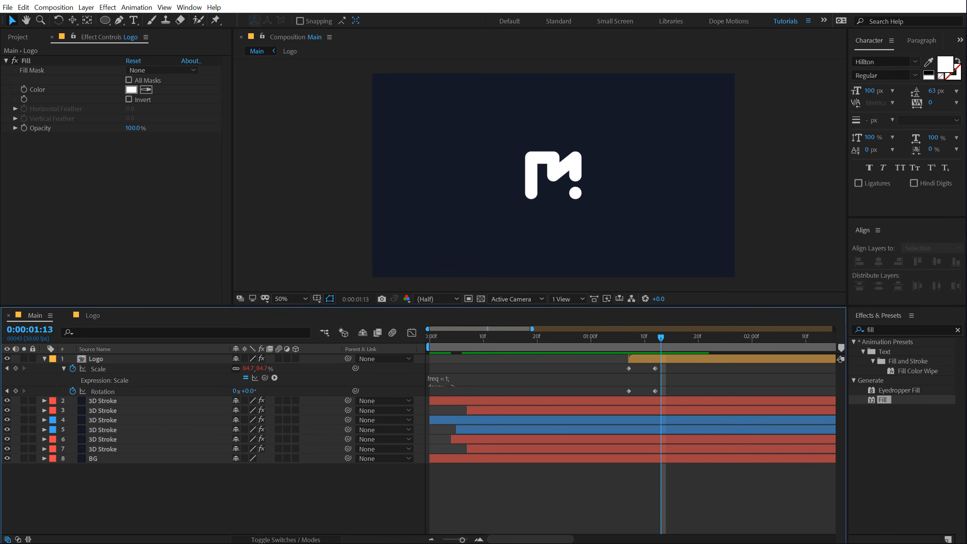
# Switch to Notepad and copy the complete Rotation expression, from "freq = 1;" through the final "value" line.
pyautogui.hotkey('alt', 'Tab')
pyautogui.click(359, 292)
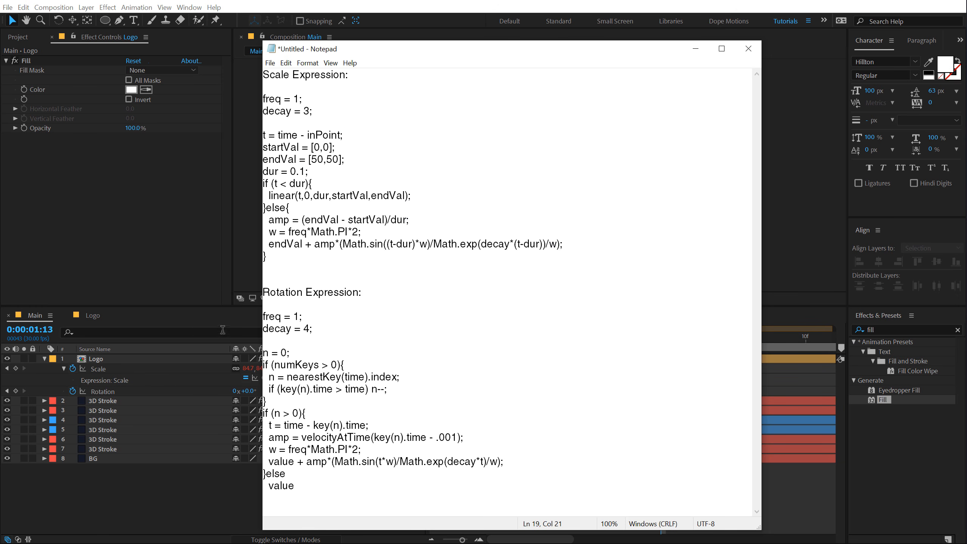
pyautogui.moveTo(304, 487); pyautogui.dragTo(251, 322)
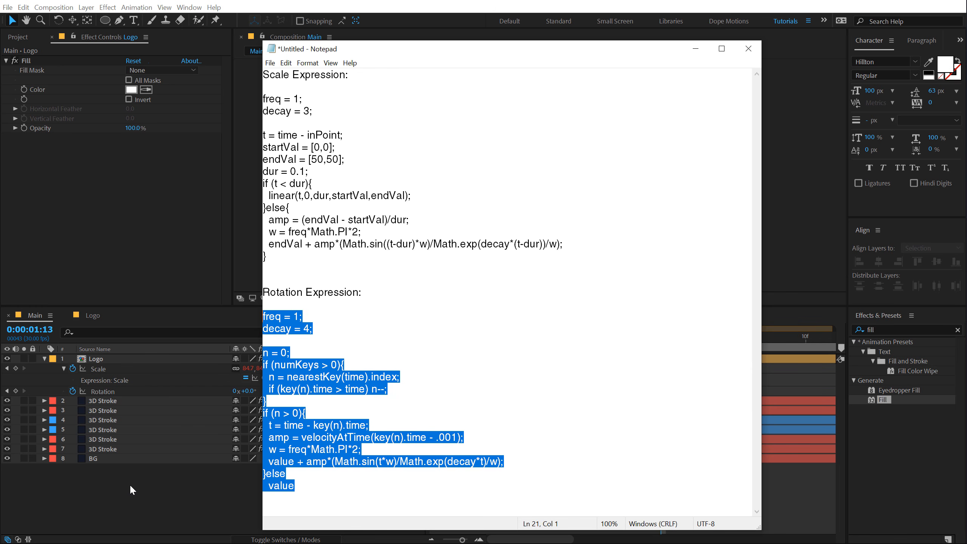
# Return to After Effects and apply the copied expression to the Logo layer's Rotation.
pyautogui.hotkey('alt', 'Tab')
pyautogui.keyDown('alt'); pyautogui.click(73, 390); pyautogui.keyUp('alt')
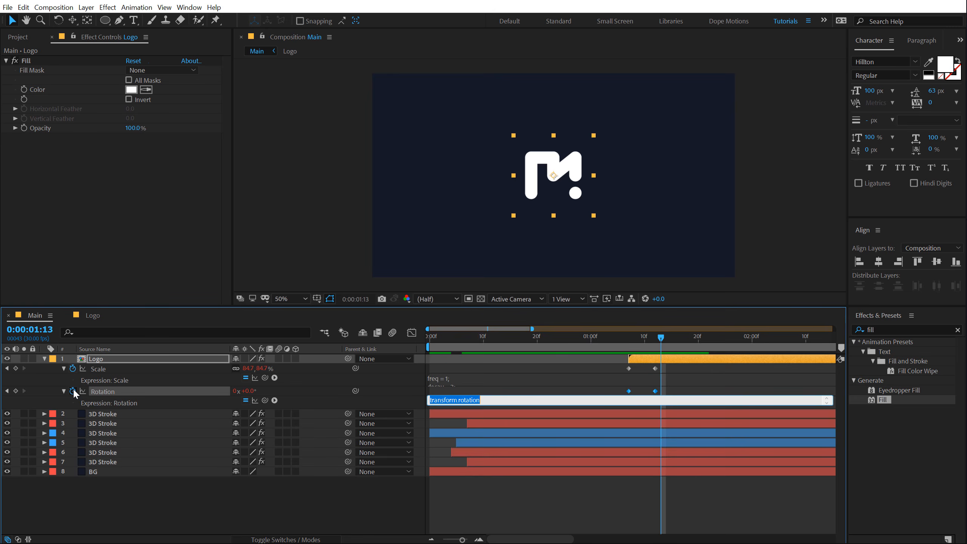
pyautogui.hotkey('ctrl', 'v')
pyautogui.click(104, 502)
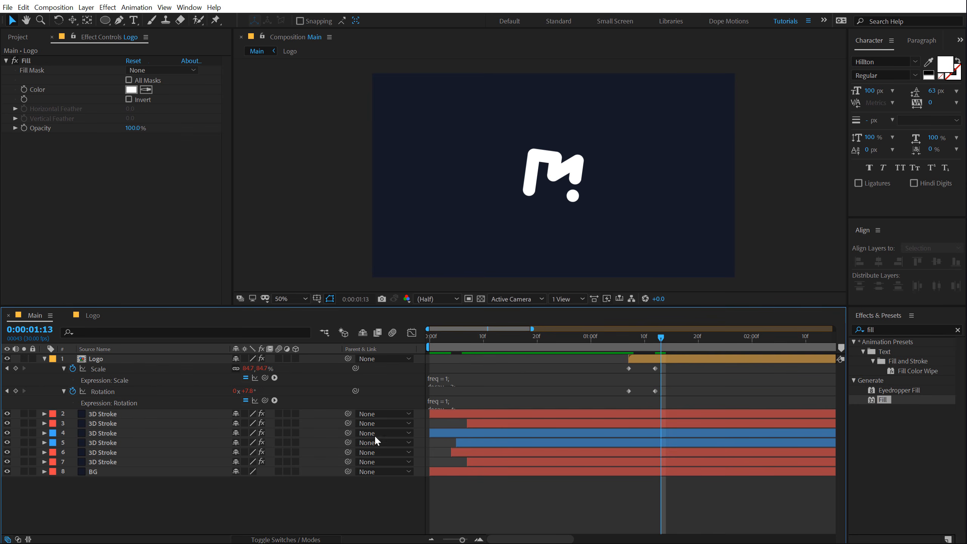
# Preview the logo reveal from the first frame to check the Logo's combined scale and rotation bounce.
pyautogui.moveTo(661, 338); pyautogui.dragTo(429, 356)
pyautogui.press('space')
pyautogui.press('-')
pyautogui.press('-')
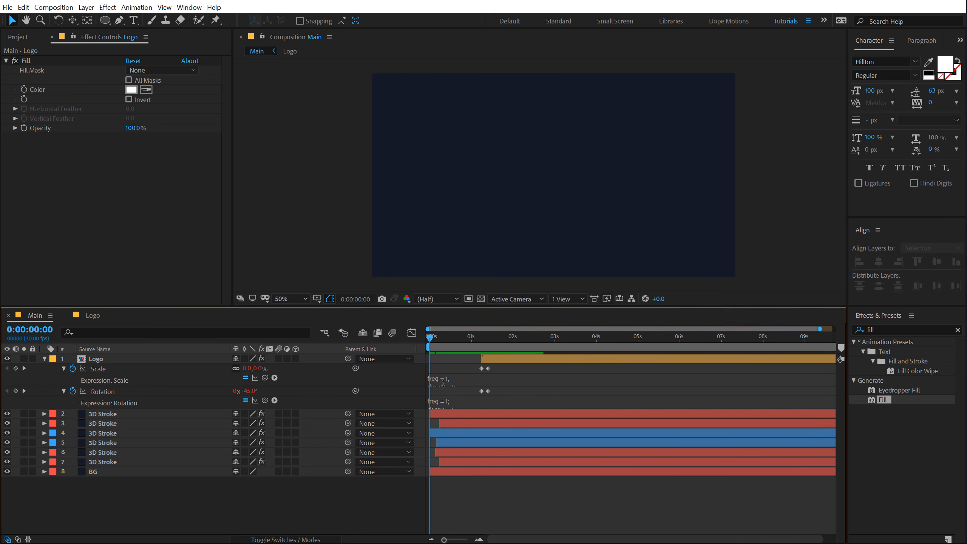
pyautogui.press('space')
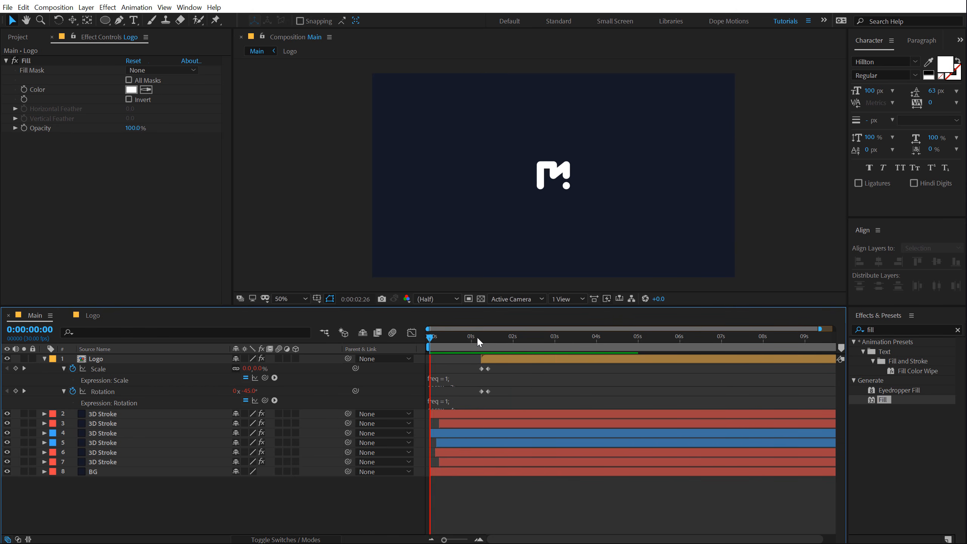
pyautogui.press('space')
pyautogui.press('space')
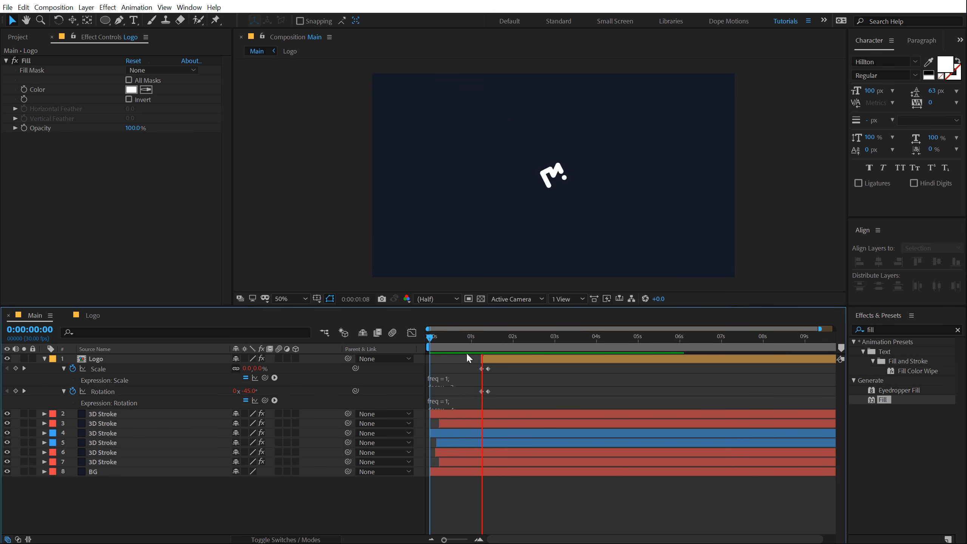
# At frame 18, briefly hide and reshow 3D Stroke layers 7, 6 and 5 to identify which wave each one draws.
pyautogui.moveTo(448, 338)
pyautogui.mouseDown()
pyautogui.moveTo(479, 335)
pyautogui.moveTo(455, 341)
pyautogui.mouseUp()
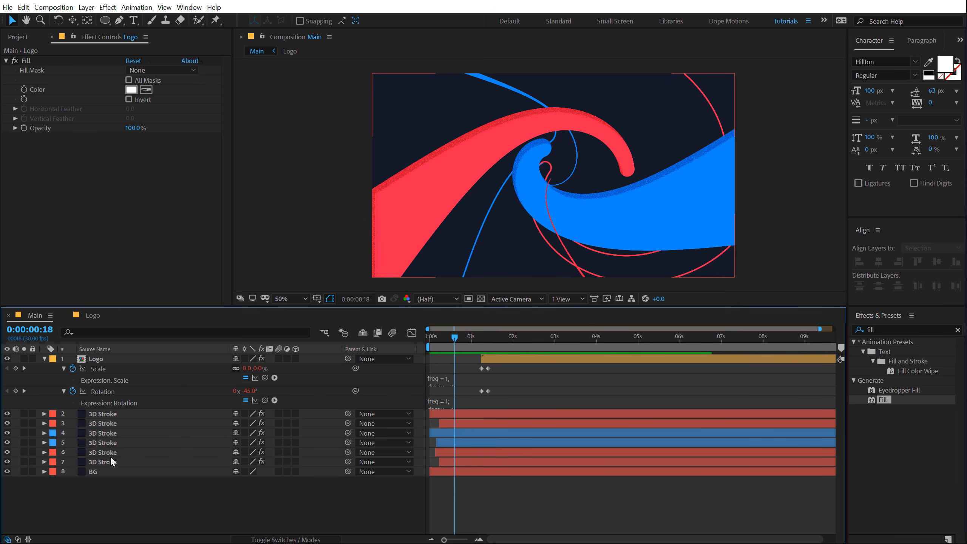
pyautogui.click(7, 462)
pyautogui.click(6, 461)
pyautogui.click(8, 453)
pyautogui.click(8, 453)
pyautogui.click(8, 445)
pyautogui.click(8, 442)
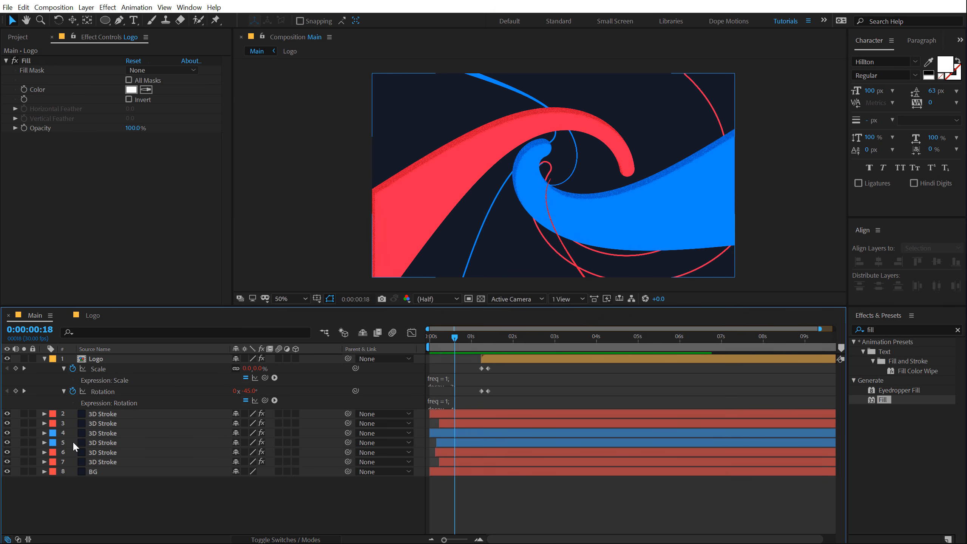
# Try Venetian Blinds on the wide blue wave in layer 5, with Transition Completion 35% and Direction -18°, and scrub through the striped result.
pyautogui.click(100, 443)
pyautogui.click(889, 329)
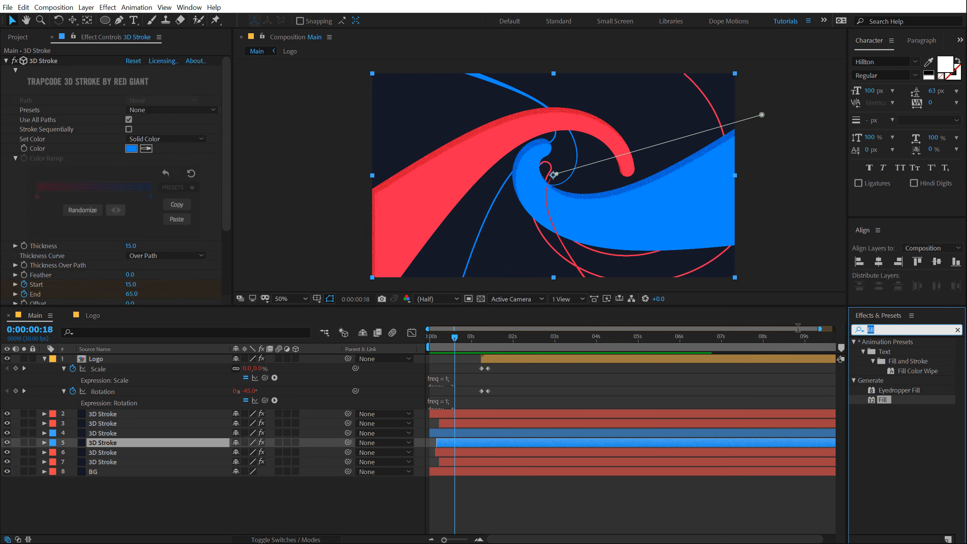
pyautogui.write('blind')
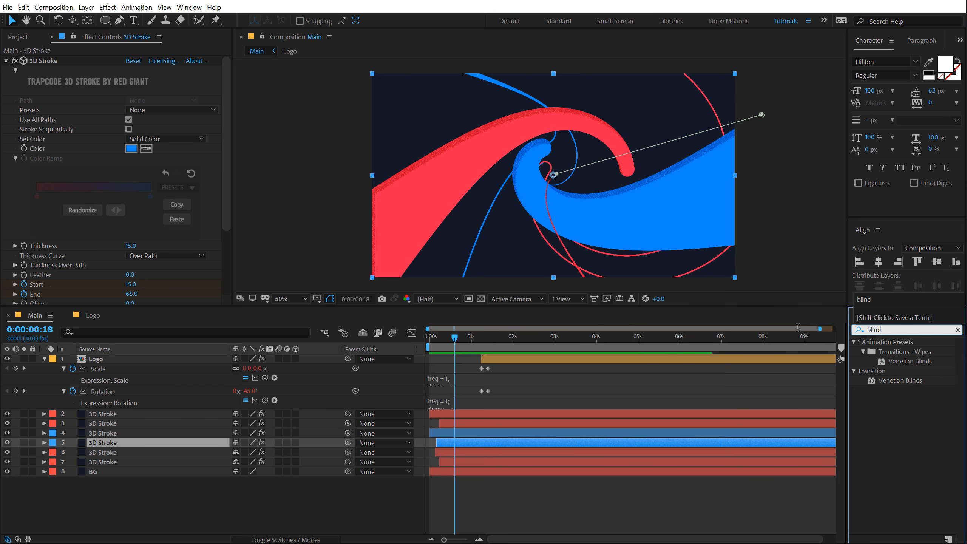
pyautogui.doubleClick(899, 381)
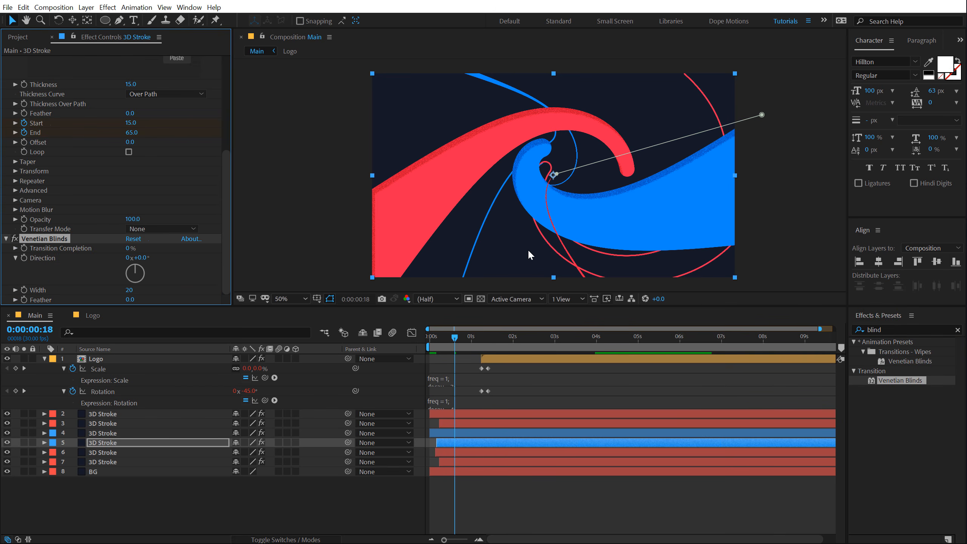
pyautogui.moveTo(128, 248)
pyautogui.mouseDown()
pyautogui.moveTo(142, 243)
pyautogui.moveTo(128, 258)
pyautogui.moveTo(138, 258)
pyautogui.mouseUp()
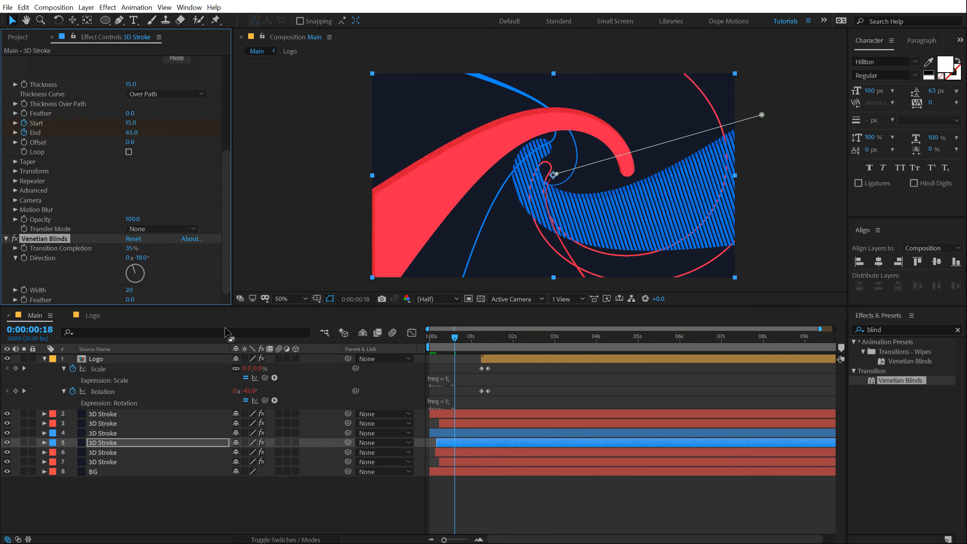
pyautogui.click(205, 506)
pyautogui.click(441, 343)
pyautogui.moveTo(443, 345); pyautogui.dragTo(462, 339)
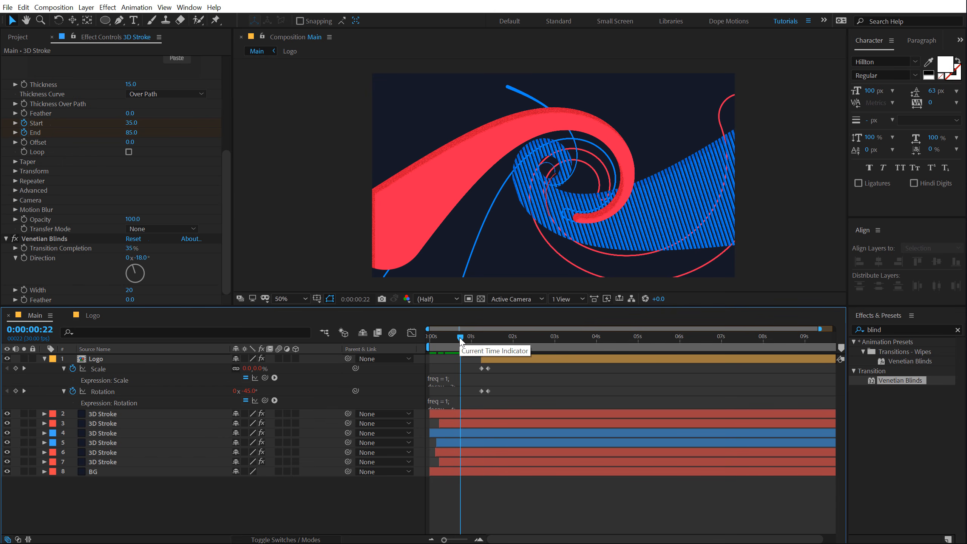
# Remove the Venetian Blinds effect from the blue wave in layer 5 and scrub ahead to 0:00:03:00.
pyautogui.click(44, 241)
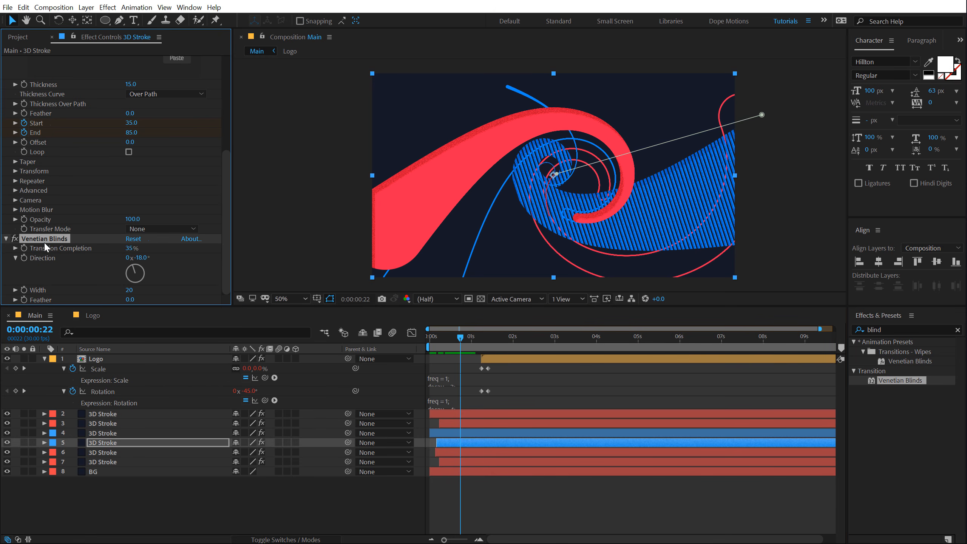
pyautogui.press('Delete')
pyautogui.moveTo(459, 336); pyautogui.dragTo(554, 342)
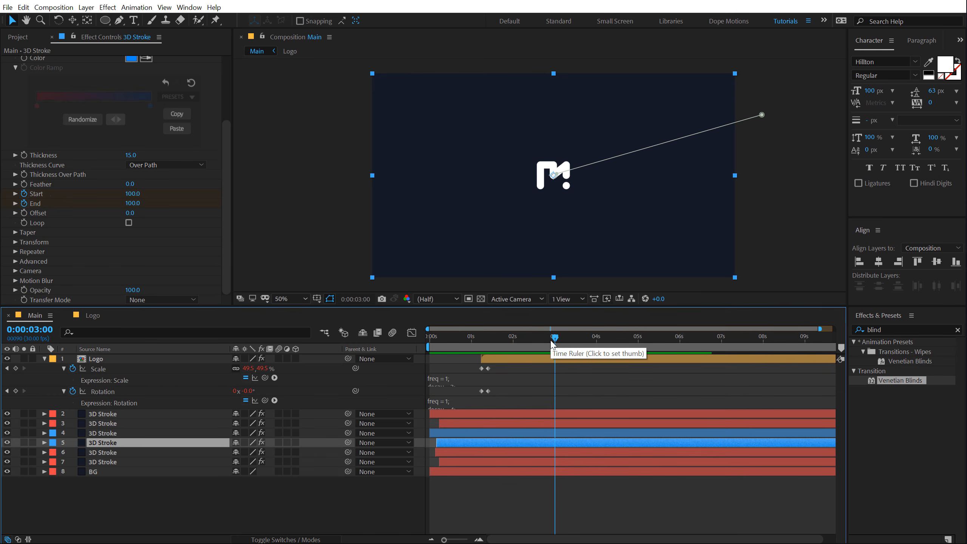